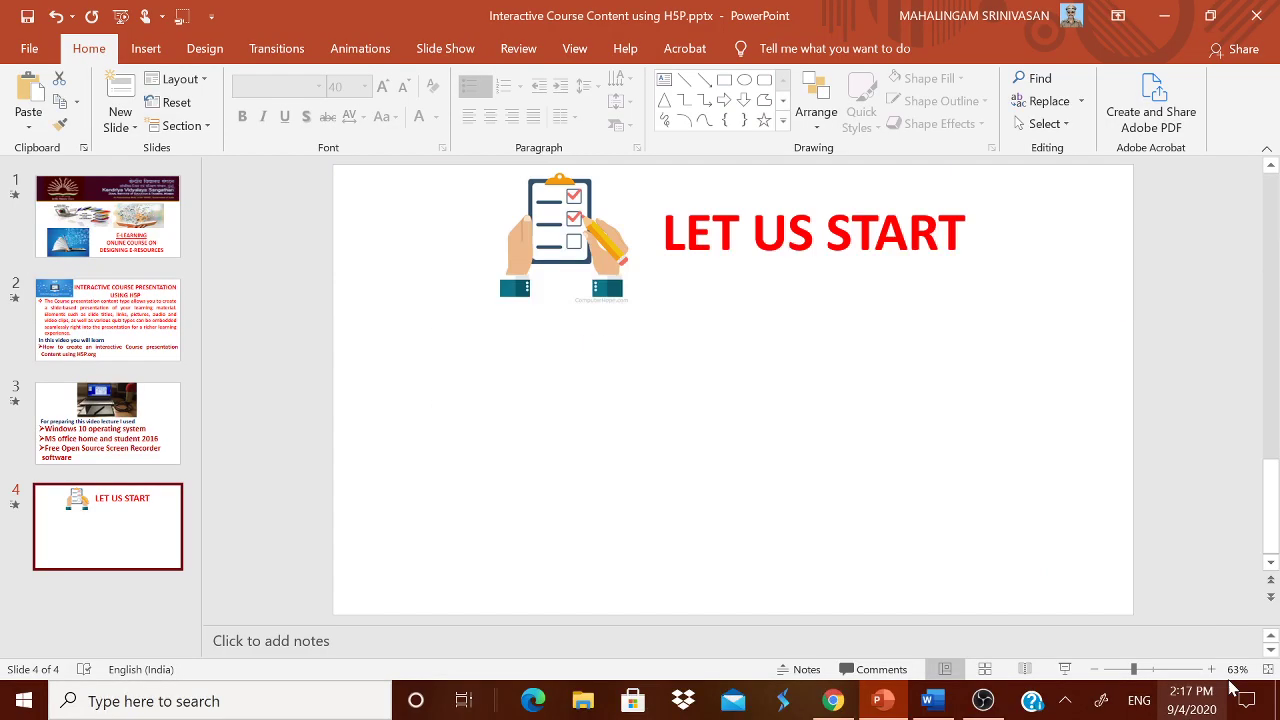
Step: Switch to Chrome and log in to h5p.org with the saved account credentials
{"action": "left_click", "coordinate": [829, 702]}
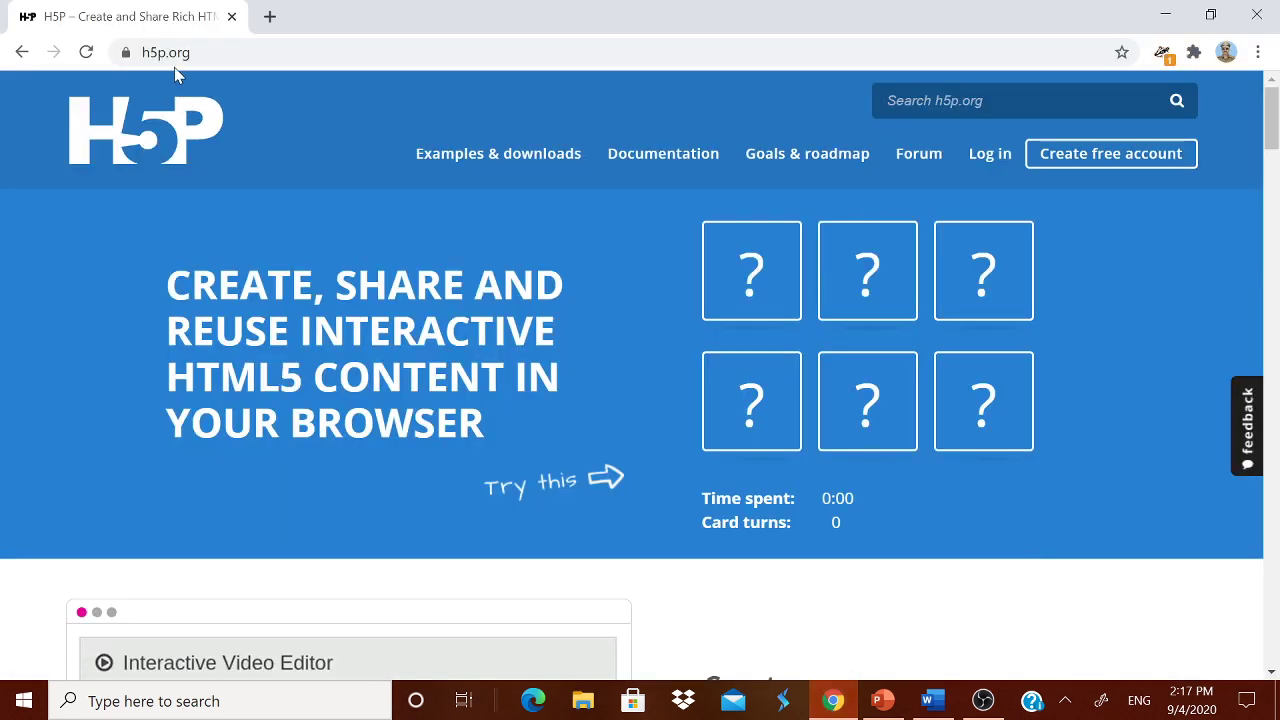
{"action": "left_click", "coordinate": [988, 160]}
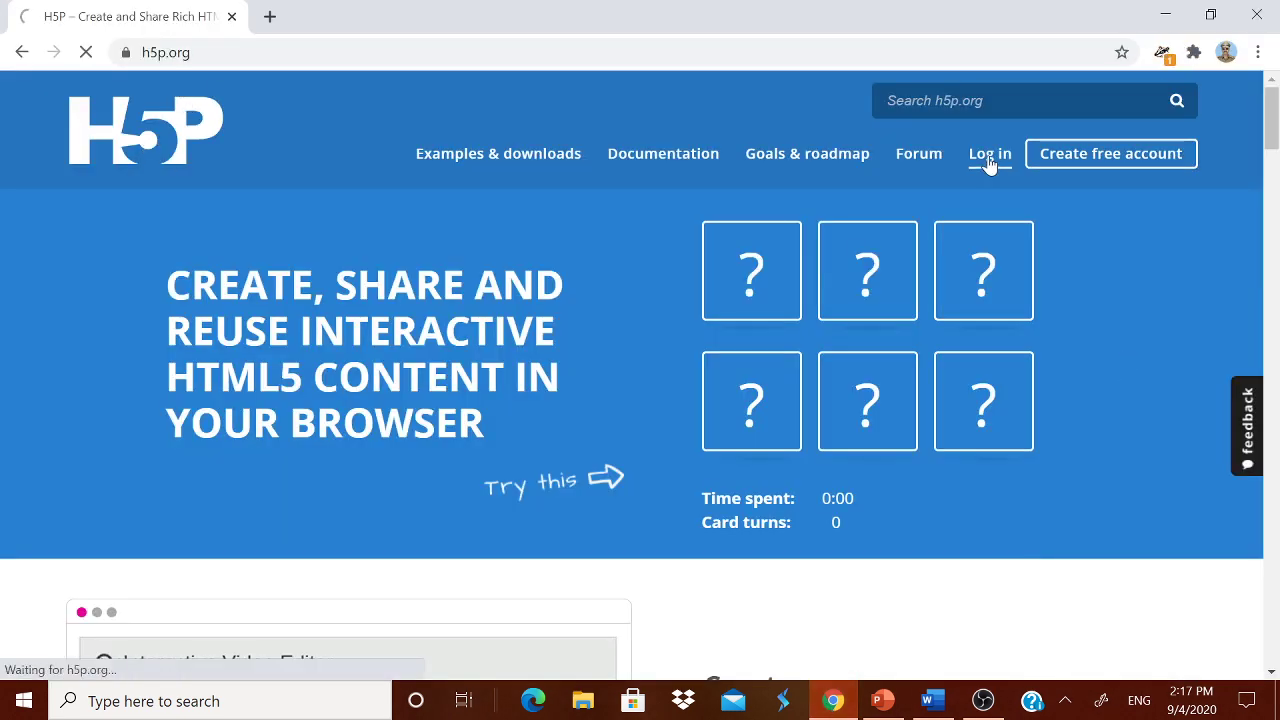
{"action": "scroll", "coordinate": [400, 450], "scroll_direction": "down", "scroll_amount": 2}
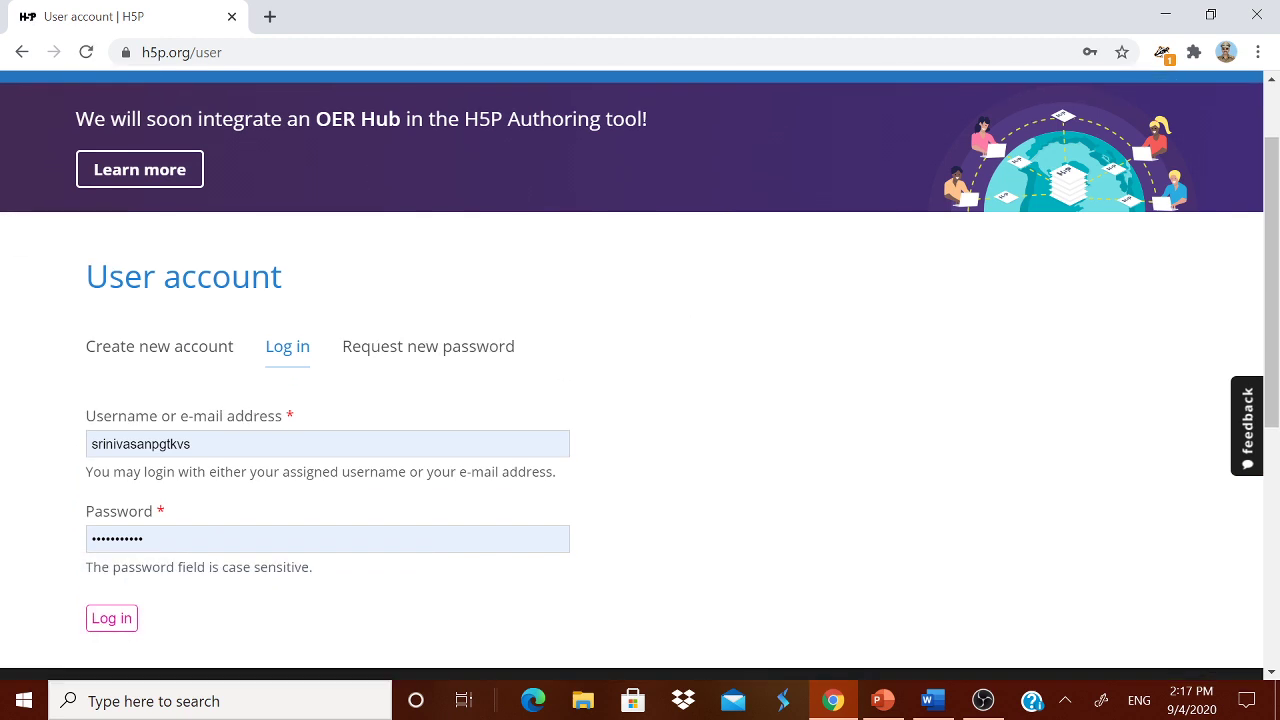
{"action": "left_click", "coordinate": [134, 531]}
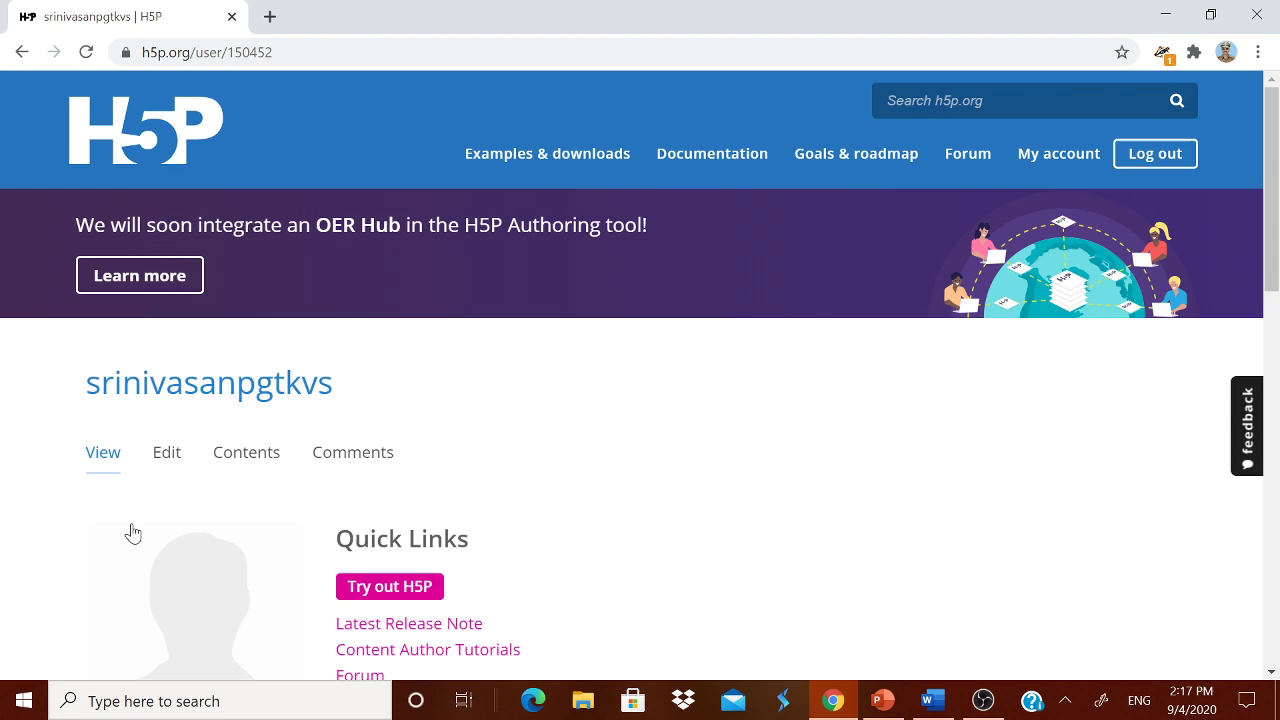
Step: Start a new H5P interactive content and choose Course Presentation as its content type
{"action": "left_click", "coordinate": [383, 592]}
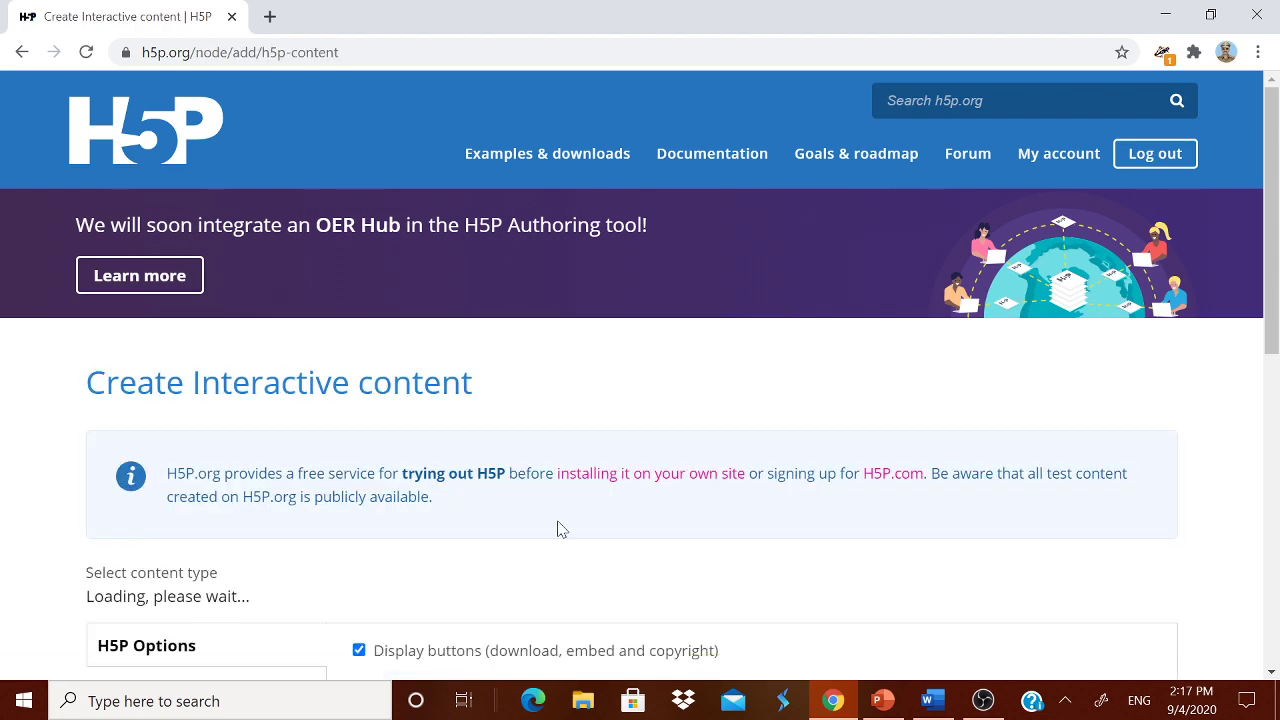
{"action": "scroll", "coordinate": [559, 529], "scroll_direction": "down", "scroll_amount": 1}
{"action": "scroll", "coordinate": [559, 529], "scroll_direction": "down", "scroll_amount": 5}
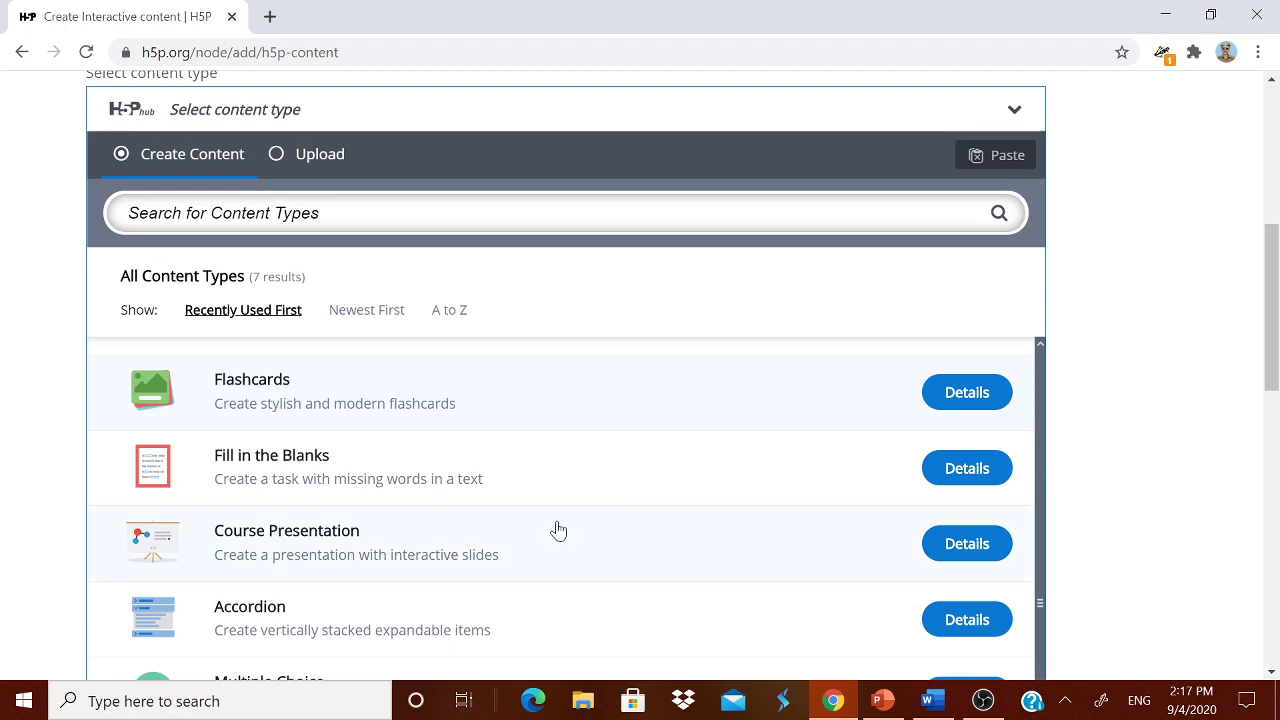
{"action": "scroll", "coordinate": [553, 530], "scroll_direction": "down", "scroll_amount": 1}
{"action": "left_click", "coordinate": [449, 537]}
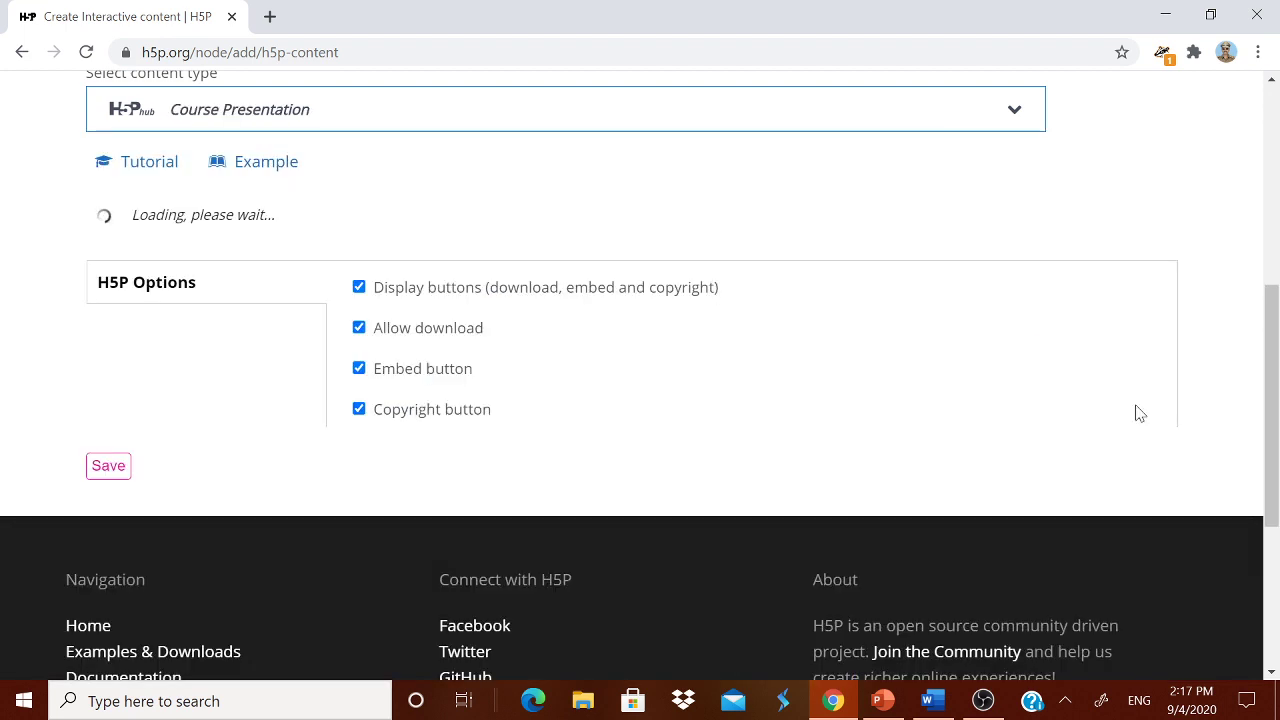
Step: Title the course presentation "CENTROID OF A TRIANGLE"
{"action": "scroll", "coordinate": [993, 435], "scroll_direction": "up", "scroll_amount": 1}
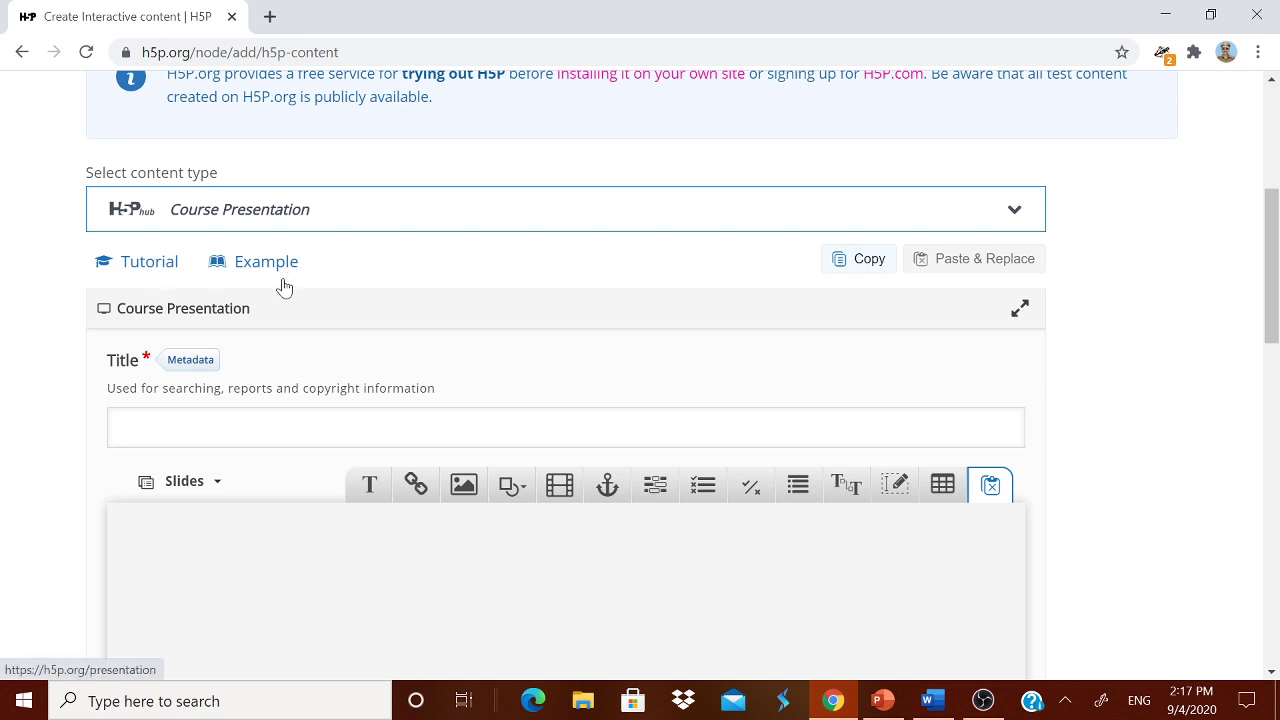
{"action": "left_click", "coordinate": [232, 428]}
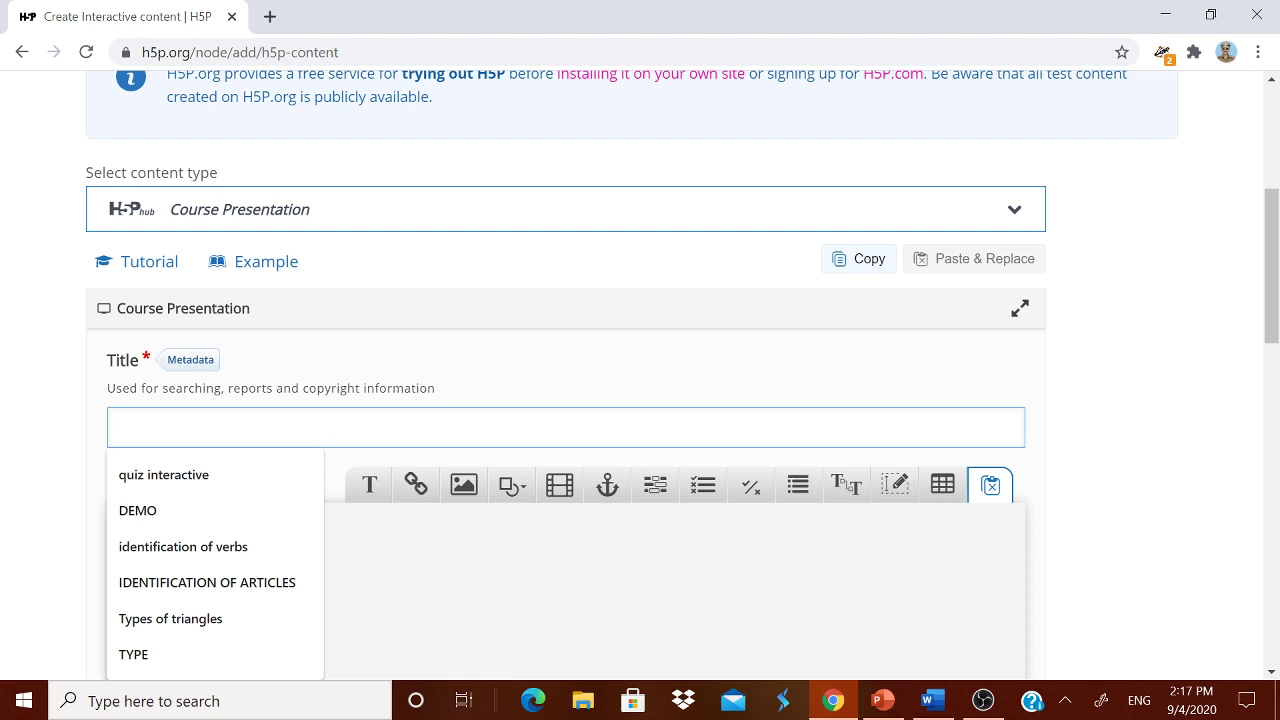
{"action": "type", "text": "CENTROID O"}
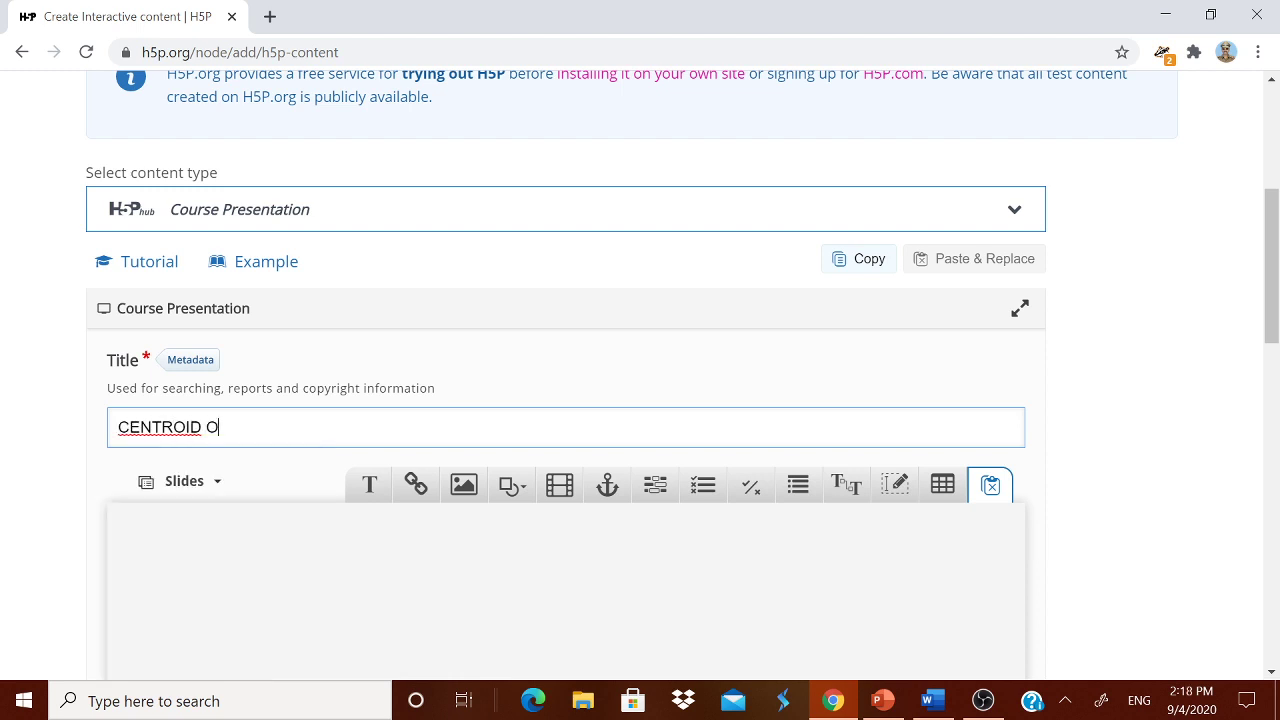
{"action": "type", "text": "f"}
{"action": "key", "text": "BackSpace"}
{"action": "key", "text": "BackSpace"}
{"action": "key", "text": "BackSpace"}
{"action": "key", "text": "BackSpace"}
{"action": "key", "text": "BackSpace"}
{"action": "key", "text": "BackSpace"}
{"action": "type", "text": "OID OF A TRIANGLE"}
{"action": "left_click", "coordinate": [237, 542]}
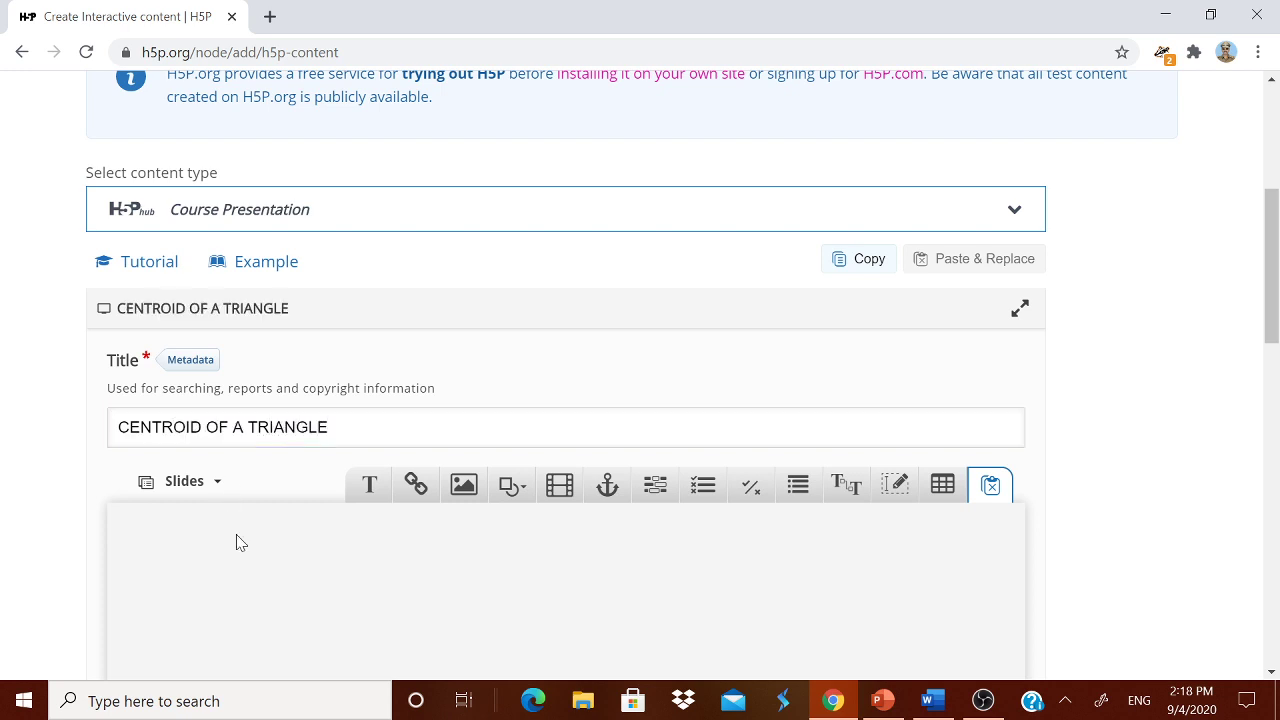
{"action": "scroll", "coordinate": [260, 555], "scroll_direction": "down", "scroll_amount": 2}
{"action": "scroll", "coordinate": [250, 380], "scroll_direction": "down", "scroll_amount": 1}
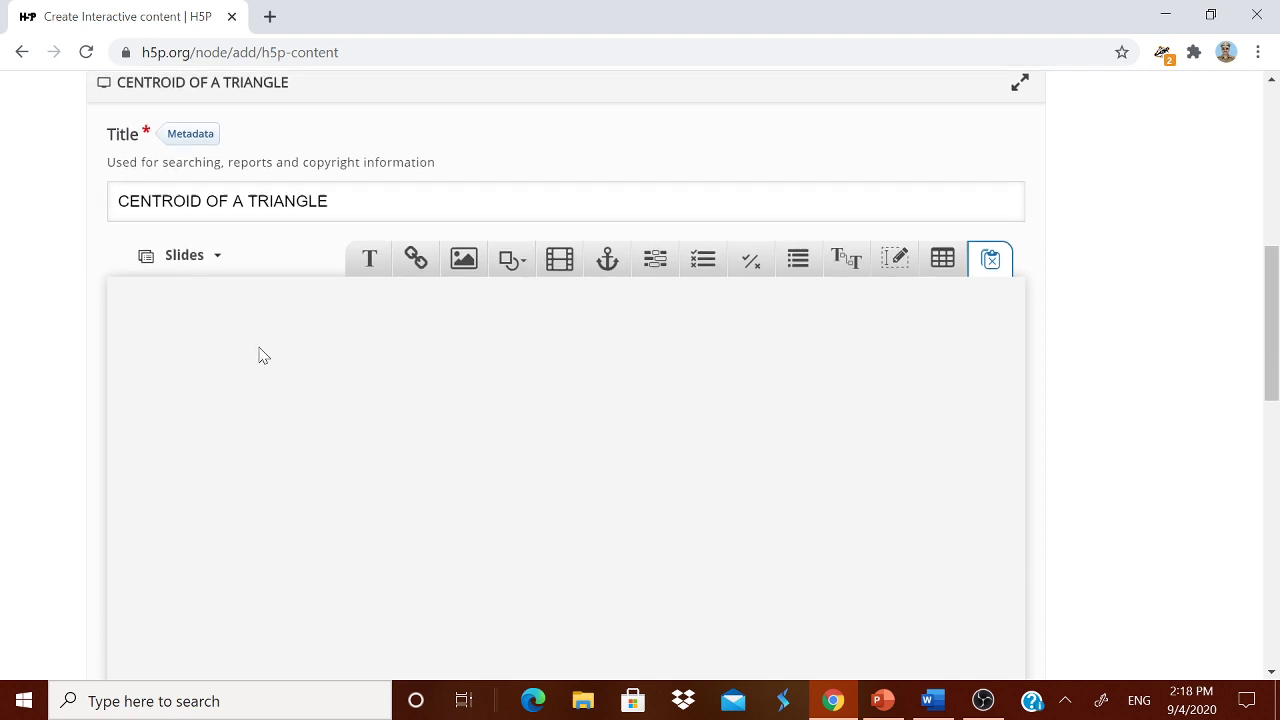
{"action": "scroll", "coordinate": [263, 356], "scroll_direction": "down", "scroll_amount": 2}
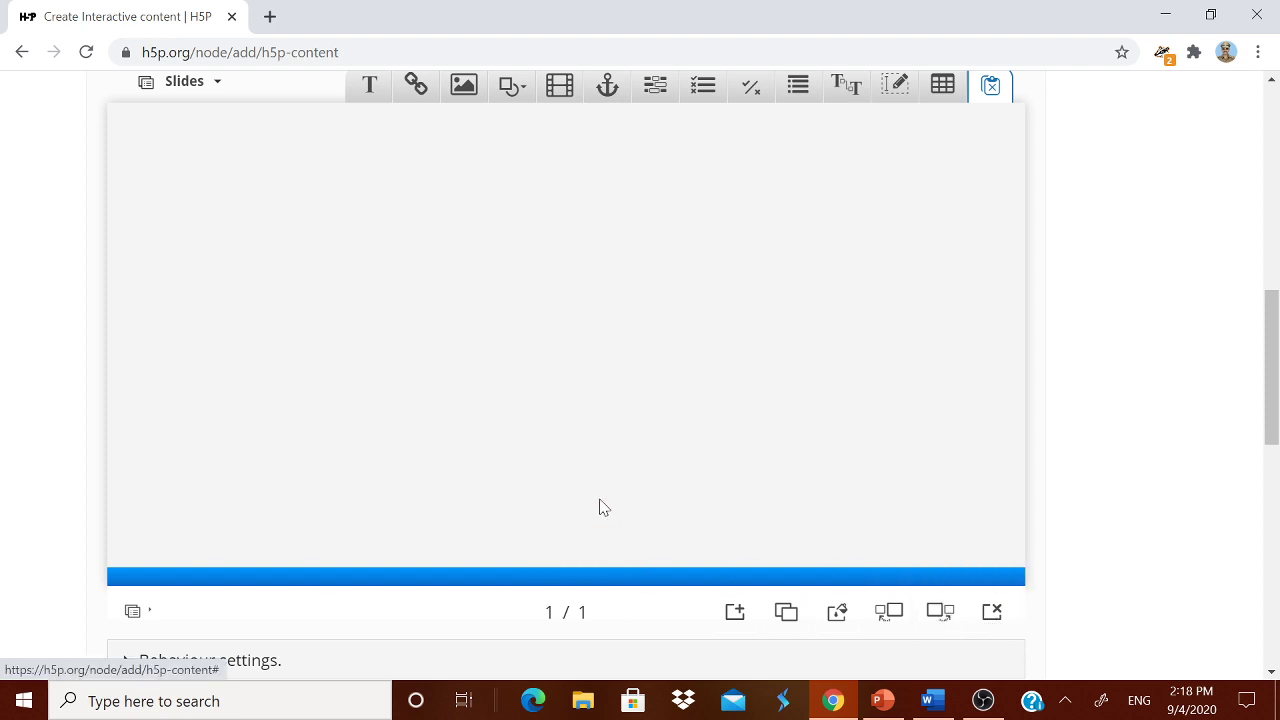
{"action": "scroll", "coordinate": [600, 505], "scroll_direction": "up", "scroll_amount": 3}
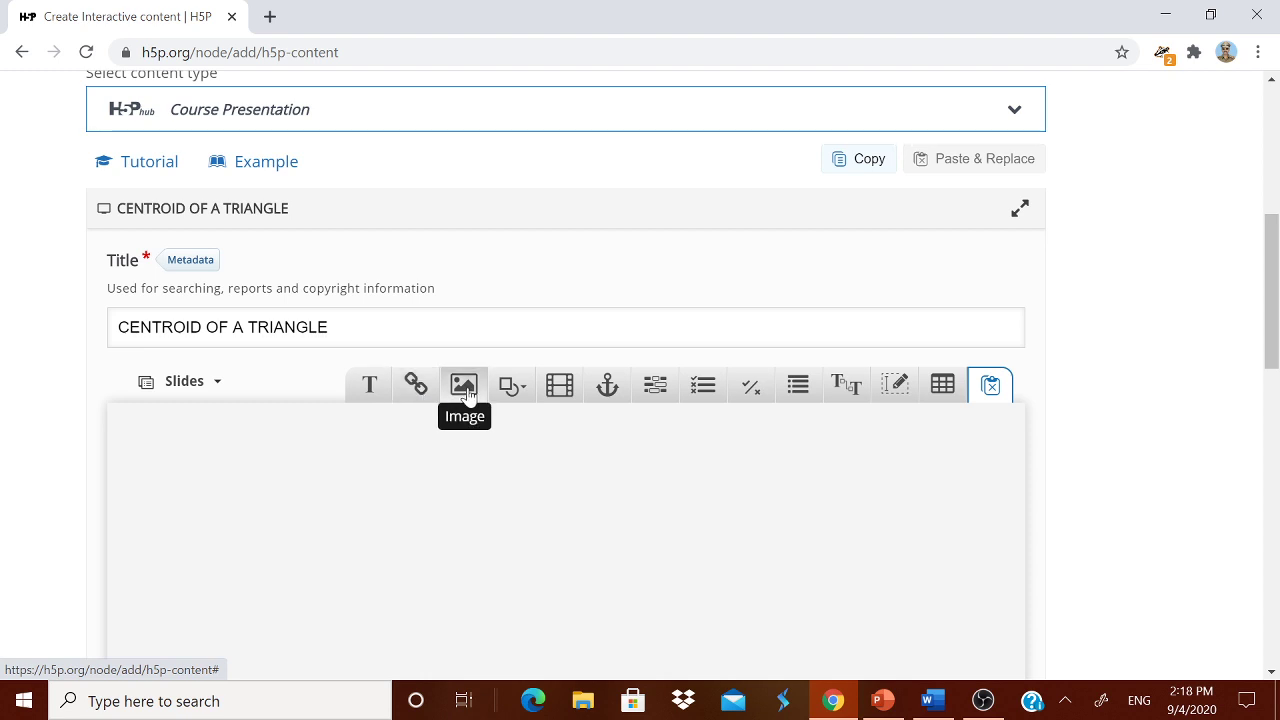
{"action": "left_click", "coordinate": [512, 393]}
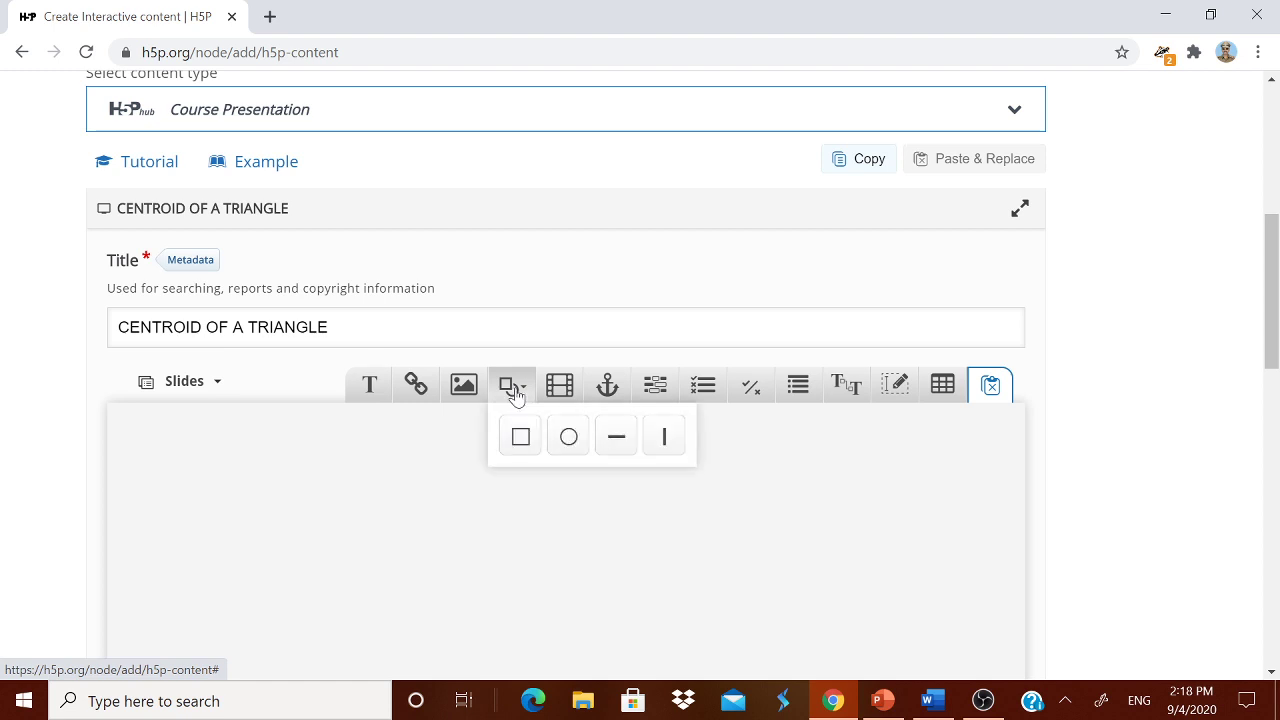
{"action": "left_click", "coordinate": [600, 520]}
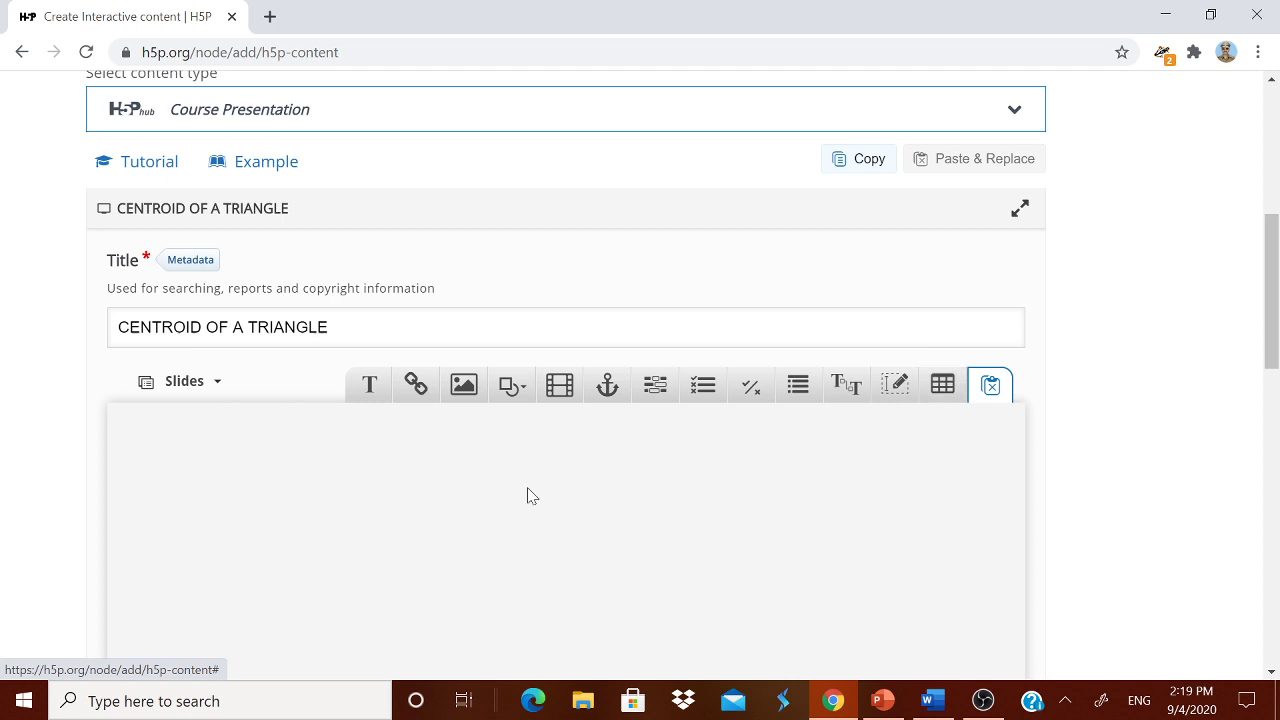
Step: Add a text element to the first slide and copy the six median and centroid bullet points from Google Class room.docx in Word
{"action": "left_click", "coordinate": [369, 385]}
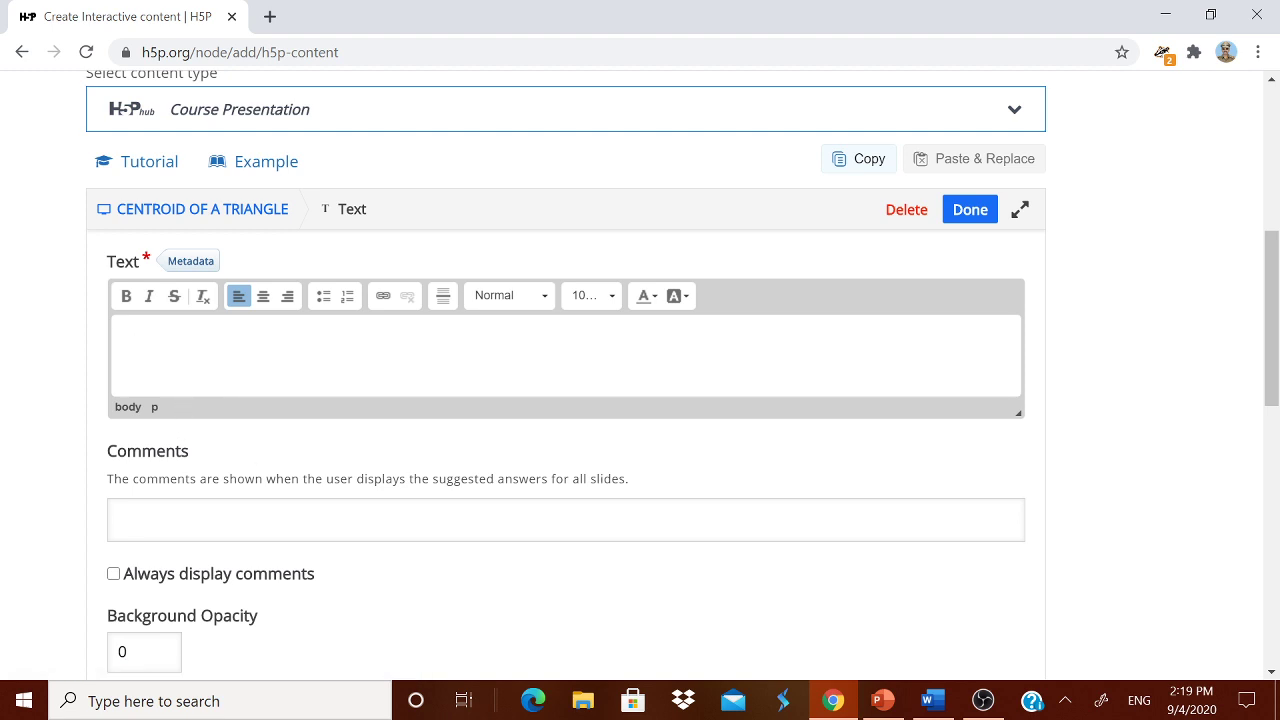
{"action": "left_click", "coordinate": [928, 702]}
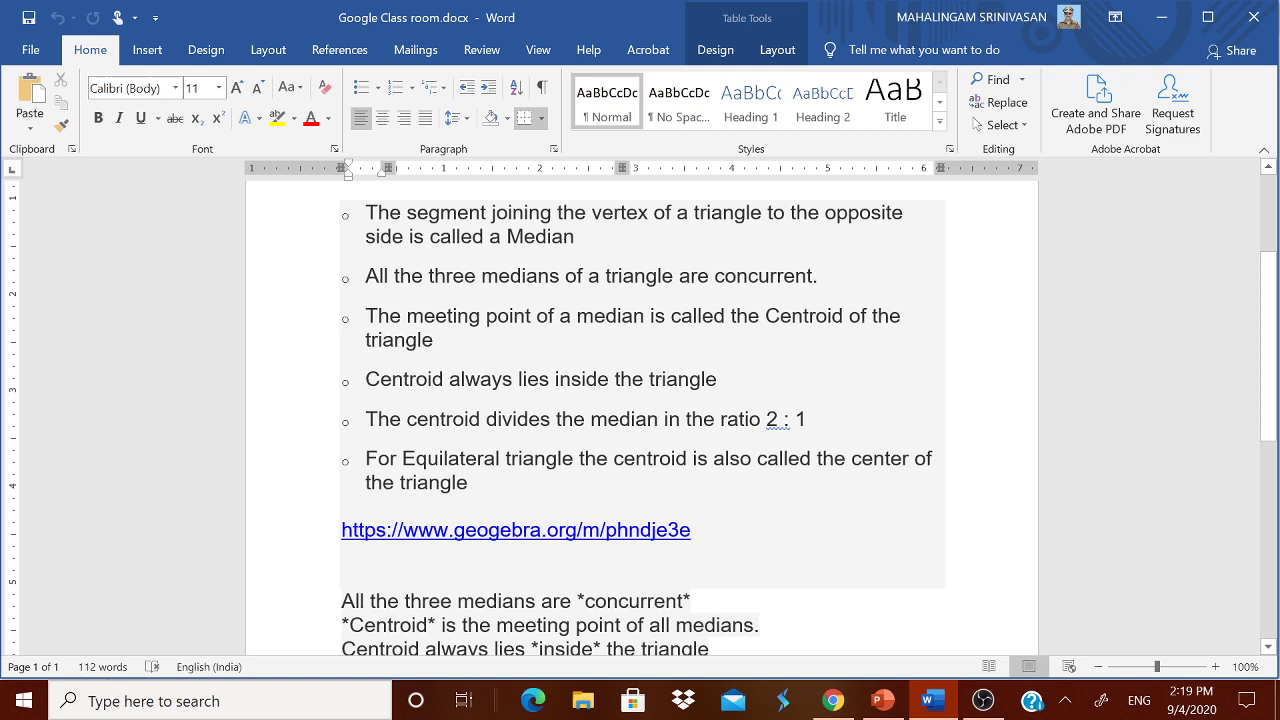
{"action": "left_click_drag", "start_coordinate": [365, 212], "coordinate": [477, 485]}
{"action": "key", "text": "ctrl+c"}
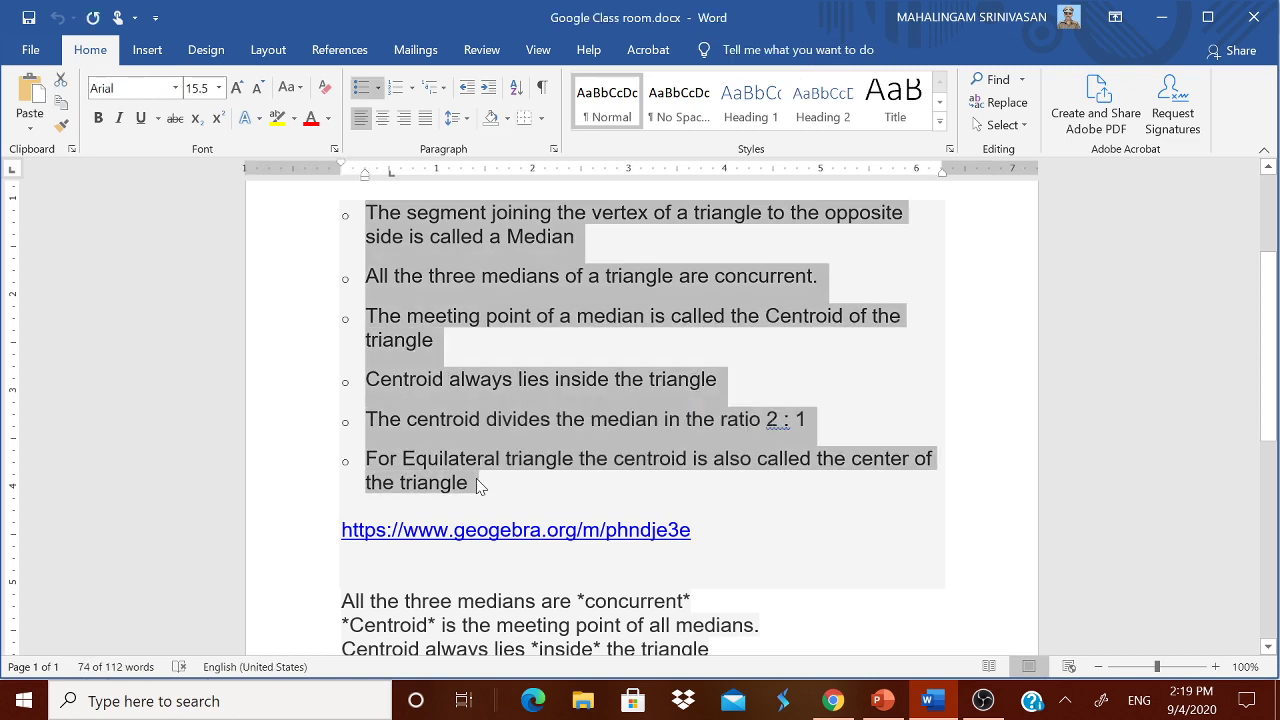
Step: Back in Chrome, paste the copied bullet points into the text element and place it on the slide
{"action": "left_click", "coordinate": [833, 701]}
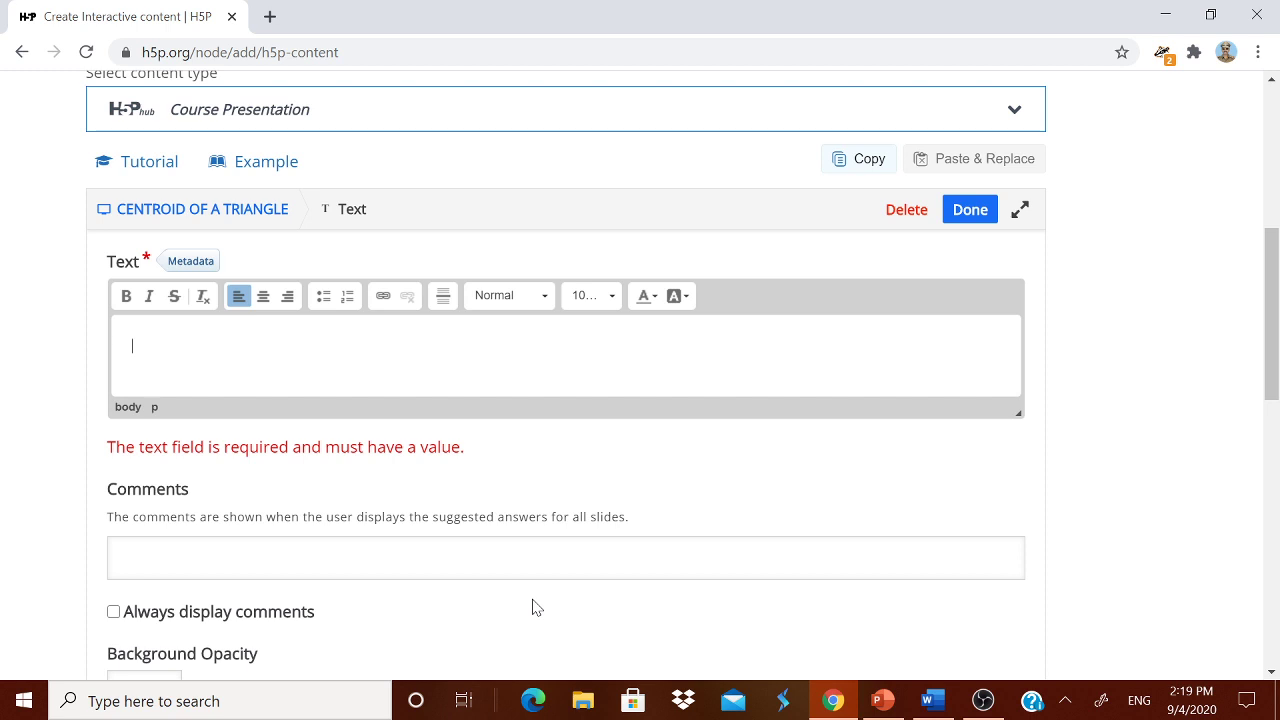
{"action": "key", "text": "ctrl+v"}
{"action": "scroll", "coordinate": [420, 600], "scroll_direction": "down", "scroll_amount": 1}
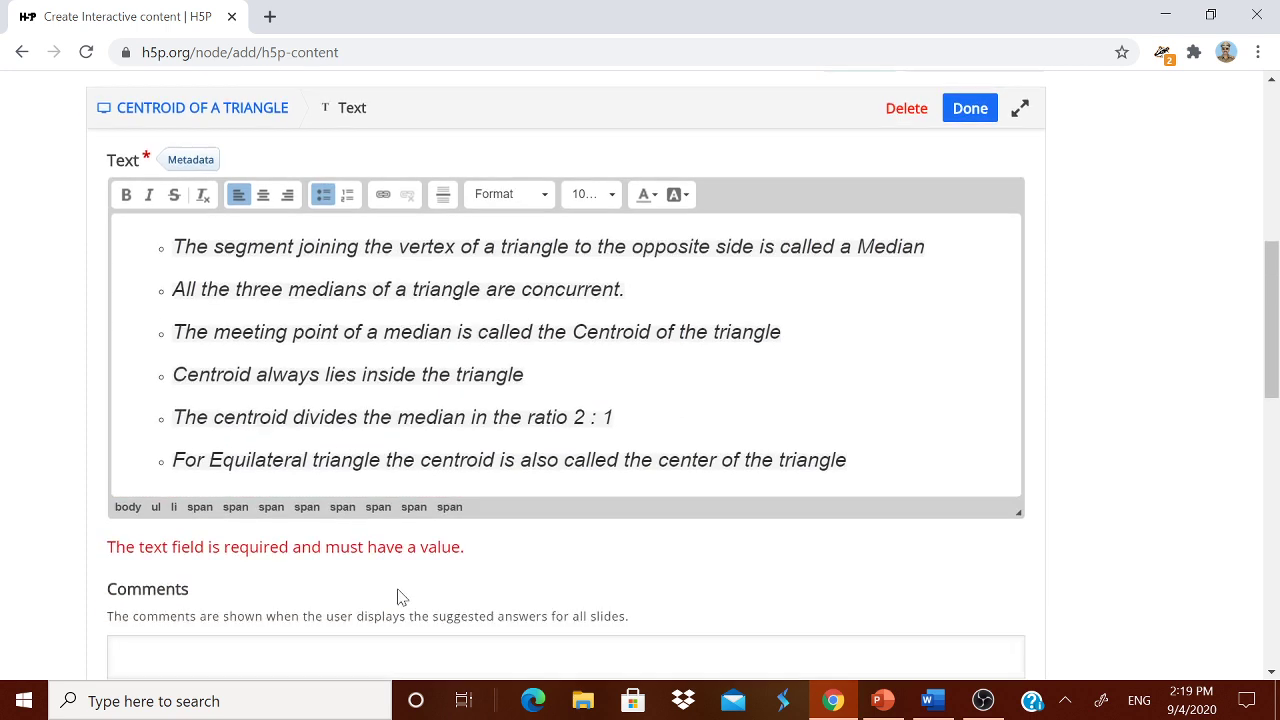
{"action": "scroll", "coordinate": [397, 597], "scroll_direction": "down", "scroll_amount": 3}
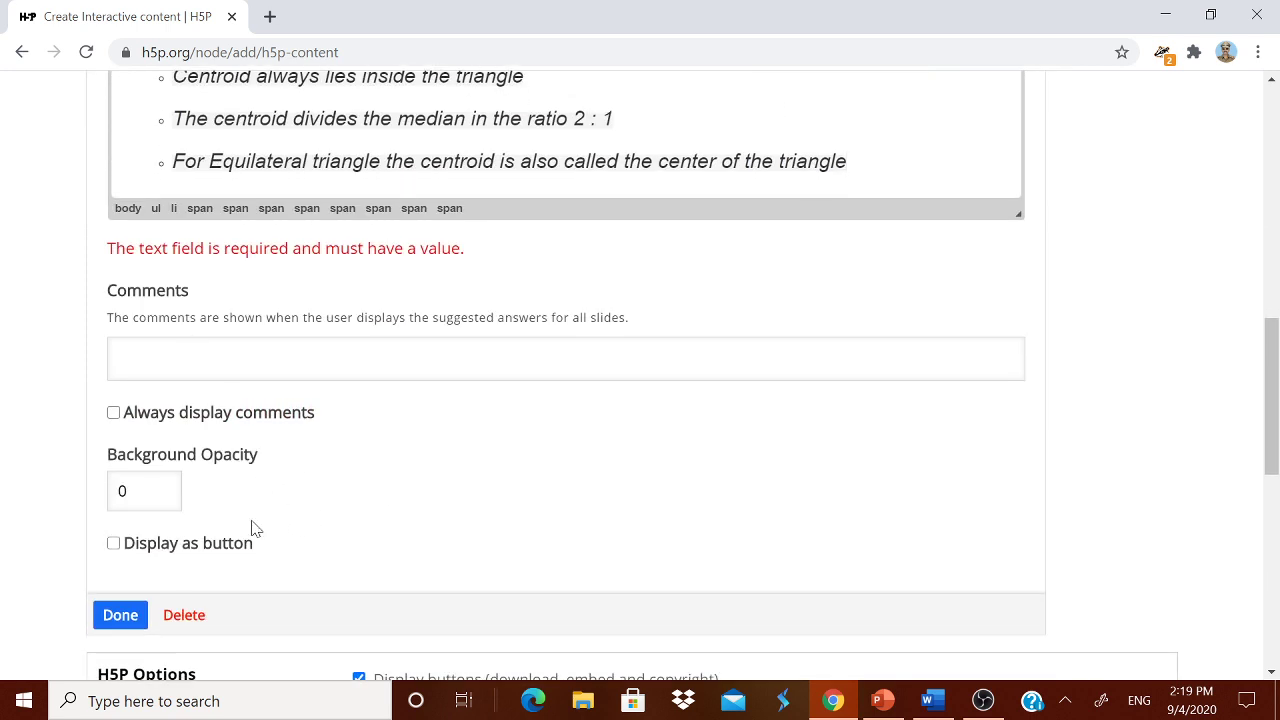
{"action": "scroll", "coordinate": [253, 530], "scroll_direction": "down", "scroll_amount": 1}
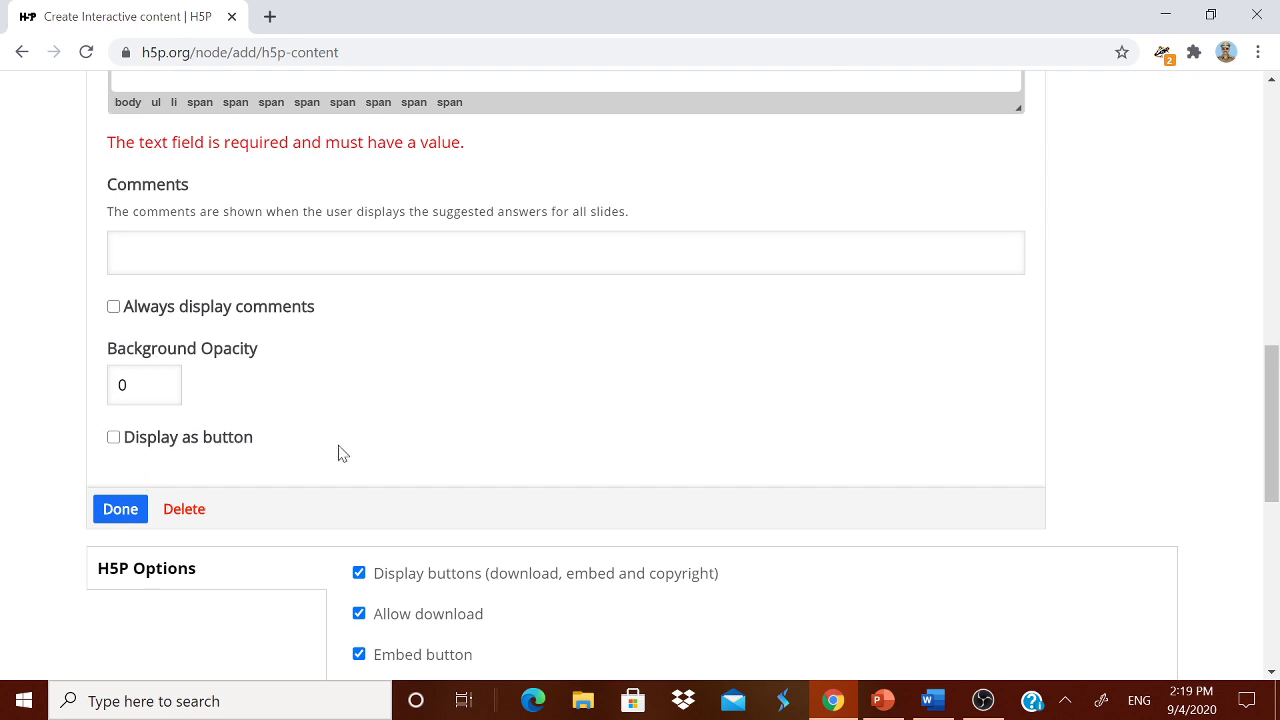
{"action": "scroll", "coordinate": [200, 420], "scroll_direction": "down", "scroll_amount": 2}
{"action": "left_click", "coordinate": [131, 318]}
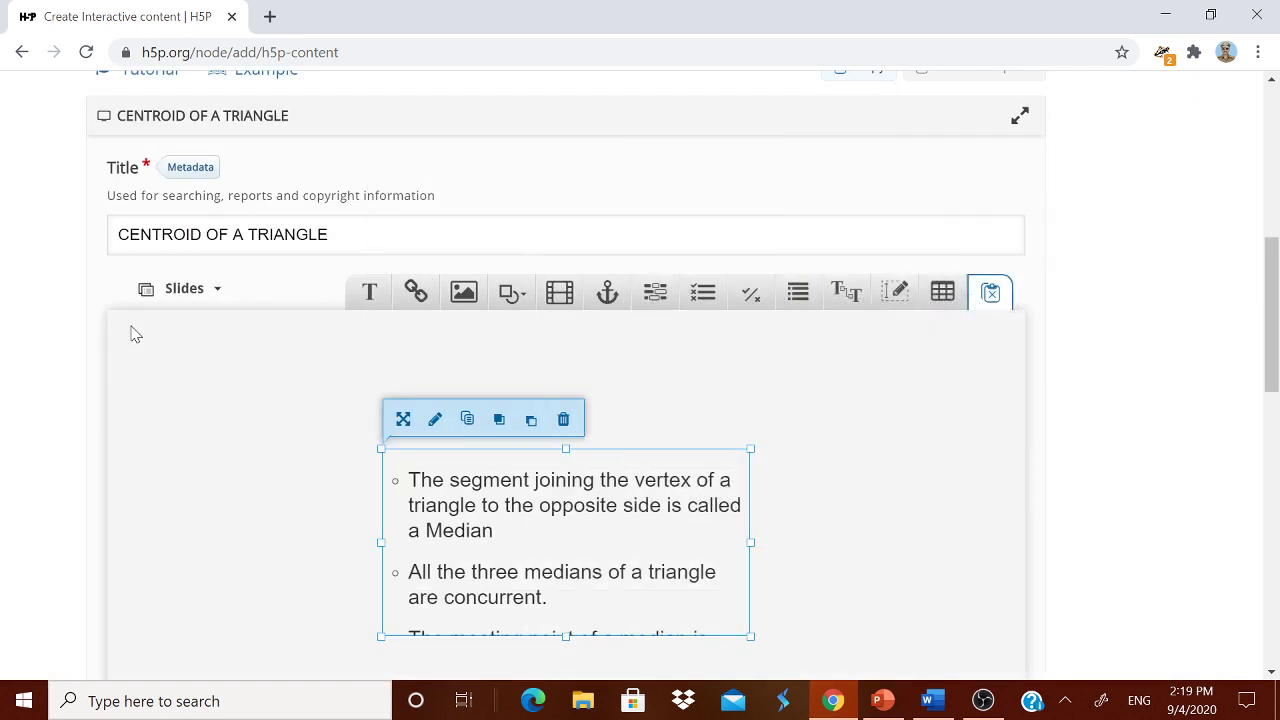
Step: Enlarge the bullet text box across most of the slide so all six points fit
{"action": "scroll", "coordinate": [783, 517], "scroll_direction": "down", "scroll_amount": 2}
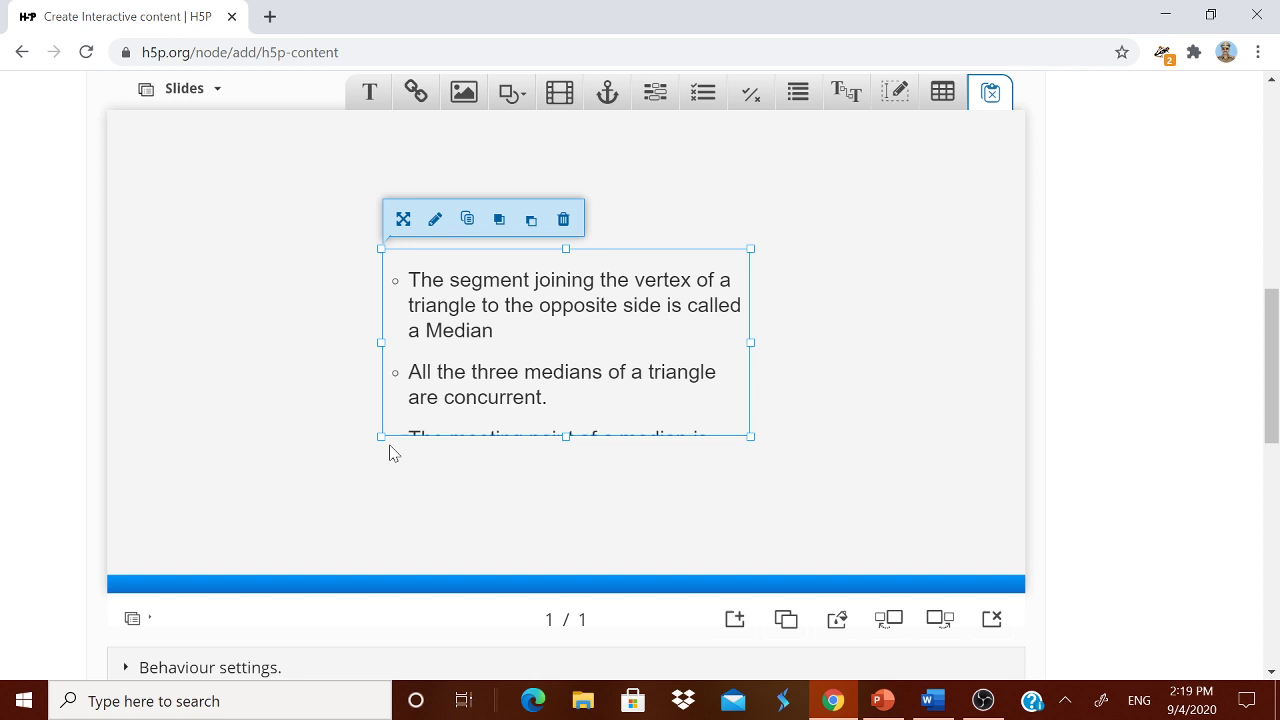
{"action": "left_click_drag", "start_coordinate": [381, 436], "coordinate": [171, 520]}
{"action": "left_click_drag", "start_coordinate": [751, 247], "coordinate": [918, 170]}
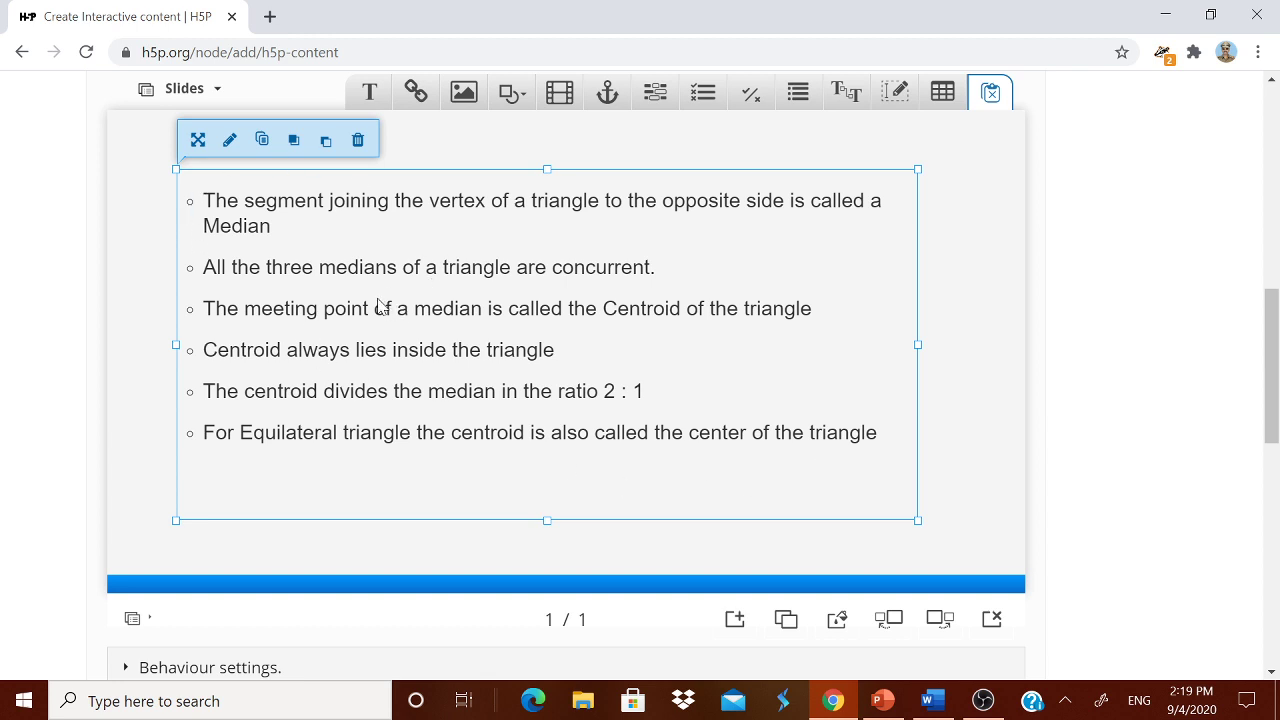
{"action": "scroll", "coordinate": [350, 370], "scroll_direction": "down", "scroll_amount": 1}
{"action": "scroll", "coordinate": [350, 370], "scroll_direction": "up", "scroll_amount": 3}
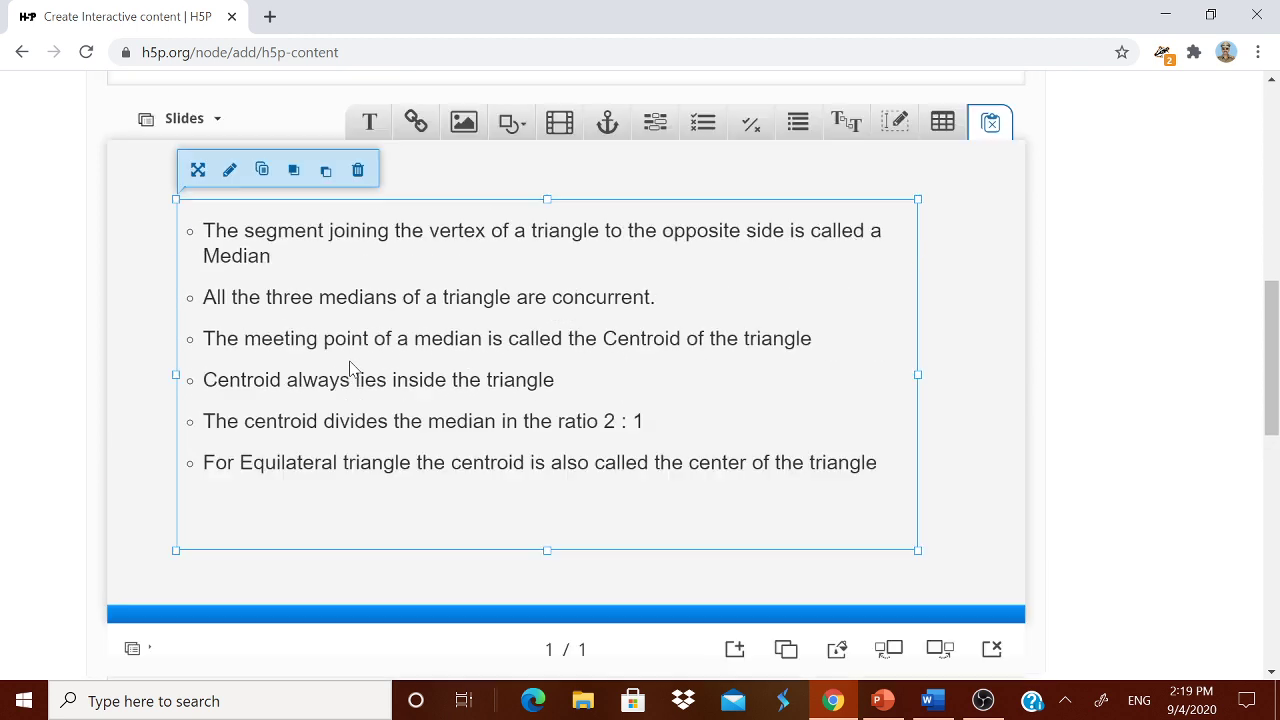
Step: Add a second slide with the text "Click the link below to open Geogerba Worksheet on Centroid of a triangle"
{"action": "scroll", "coordinate": [600, 449], "scroll_direction": "down", "scroll_amount": 3}
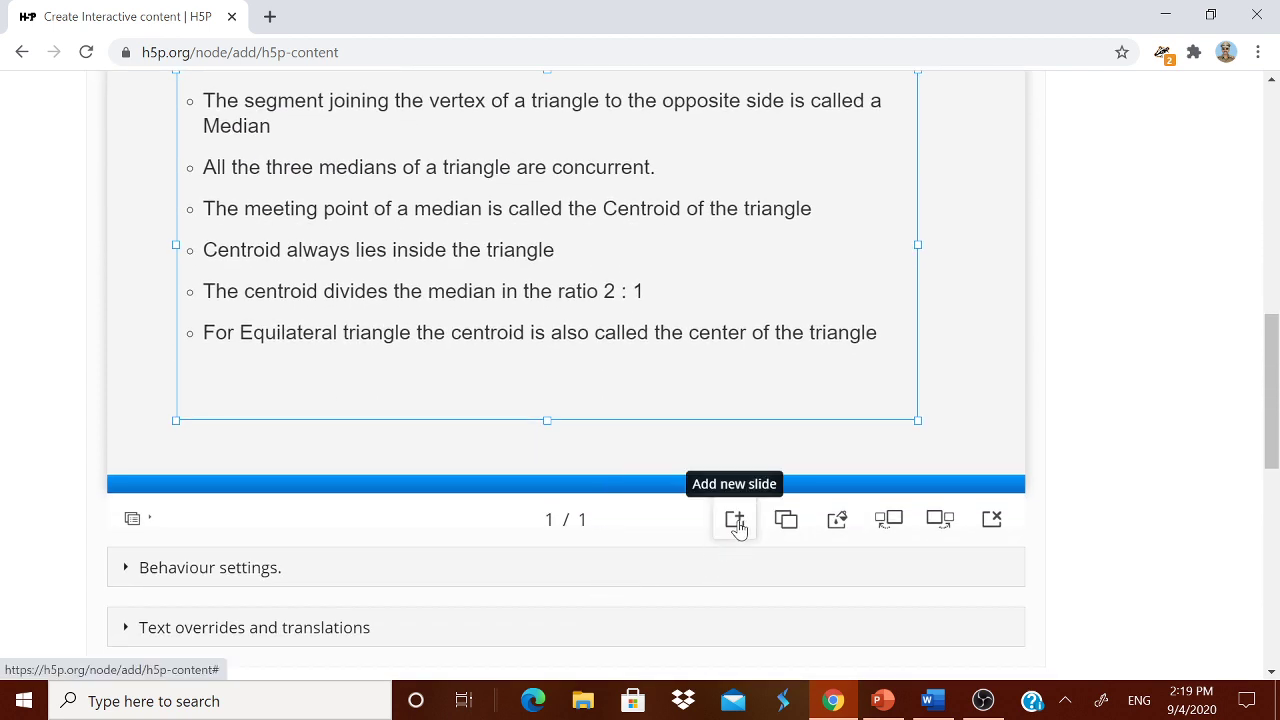
{"action": "left_click", "coordinate": [737, 528]}
{"action": "scroll", "coordinate": [505, 390], "scroll_direction": "up", "scroll_amount": 2}
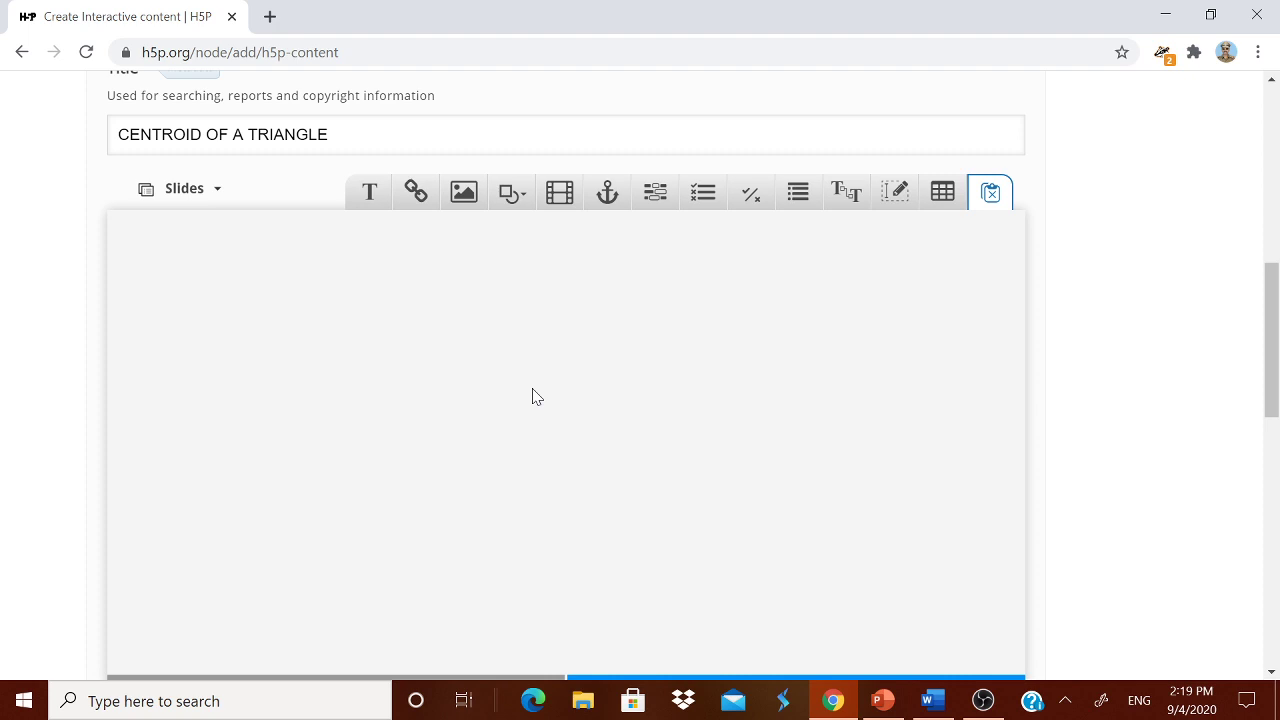
{"action": "left_click", "coordinate": [369, 192]}
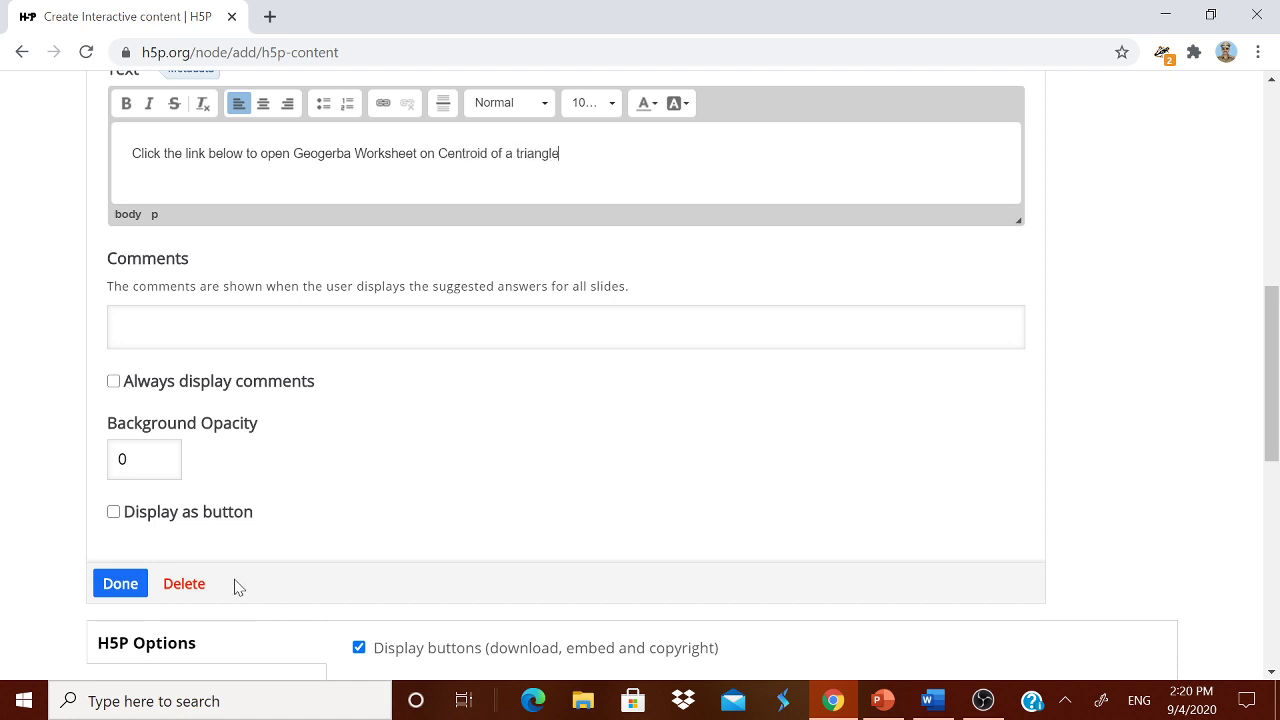
{"action": "left_click", "coordinate": [145, 583]}
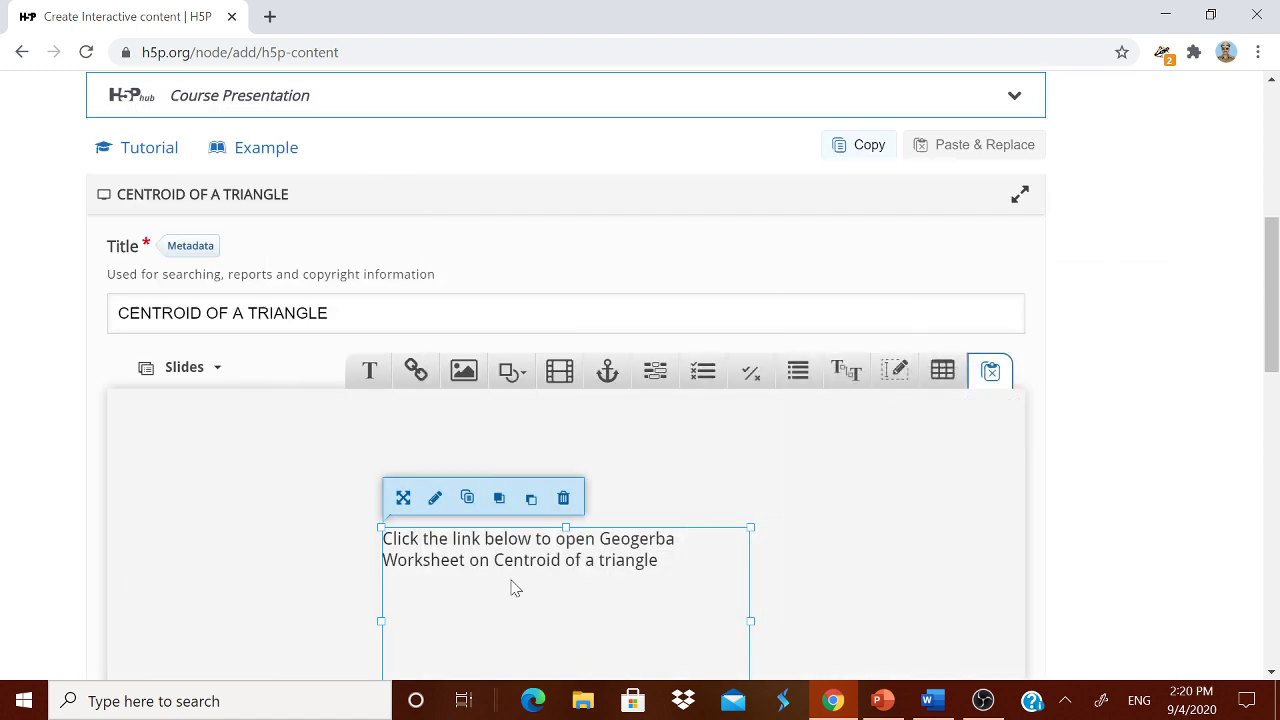
Step: Resize the second slide's text box to span most of the slide width and only one line in height
{"action": "scroll", "coordinate": [514, 589], "scroll_direction": "down", "scroll_amount": 2}
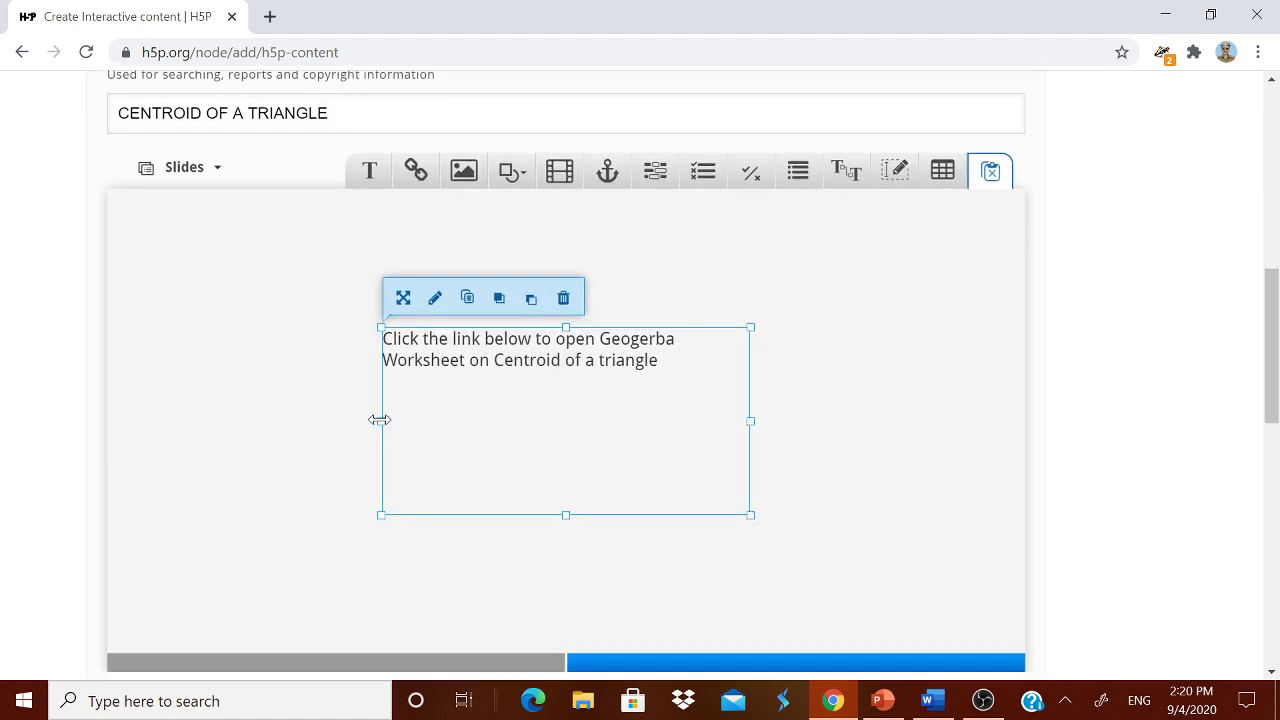
{"action": "left_click_drag", "start_coordinate": [380, 421], "coordinate": [166, 421]}
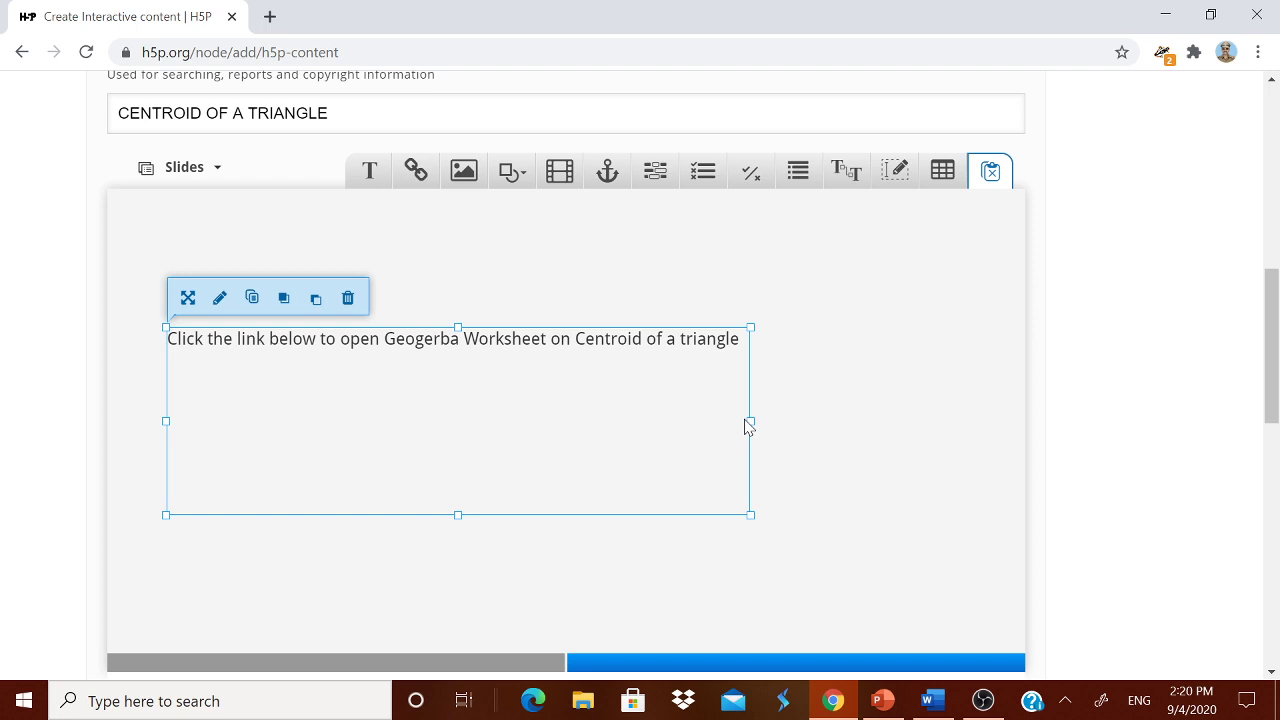
{"action": "left_click_drag", "start_coordinate": [748, 424], "coordinate": [937, 423]}
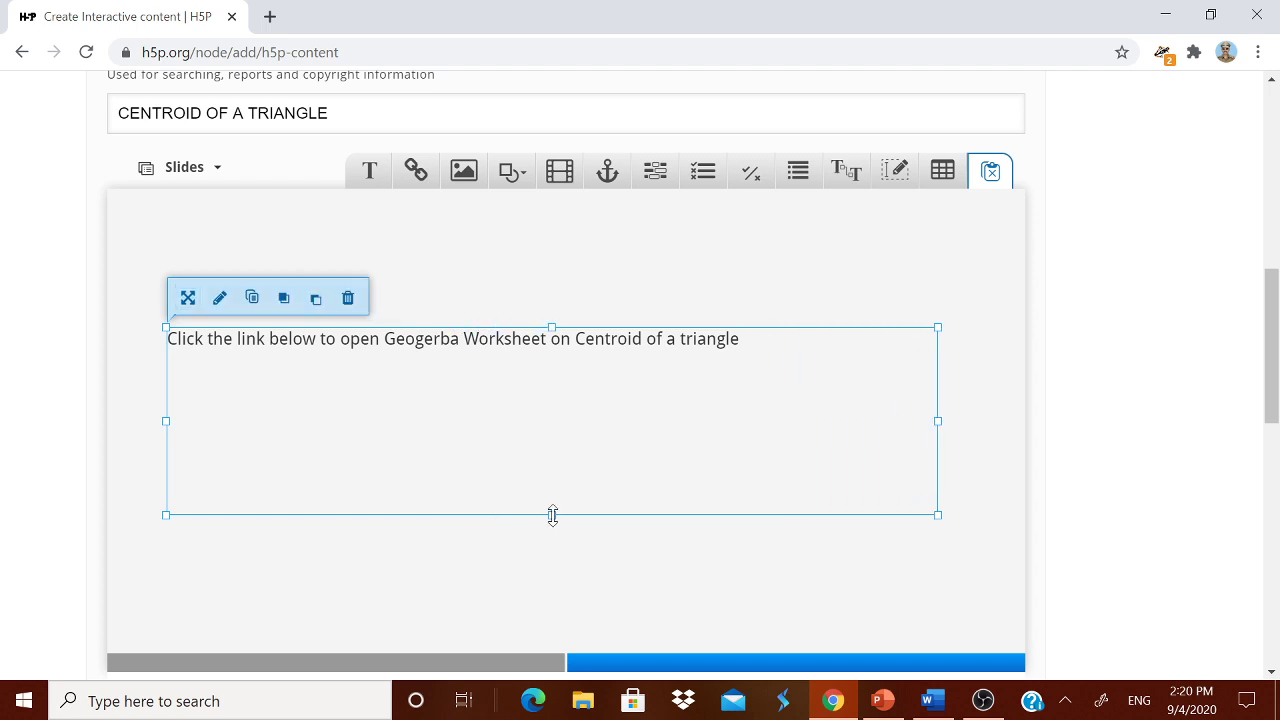
{"action": "left_click_drag", "start_coordinate": [553, 515], "coordinate": [571, 380]}
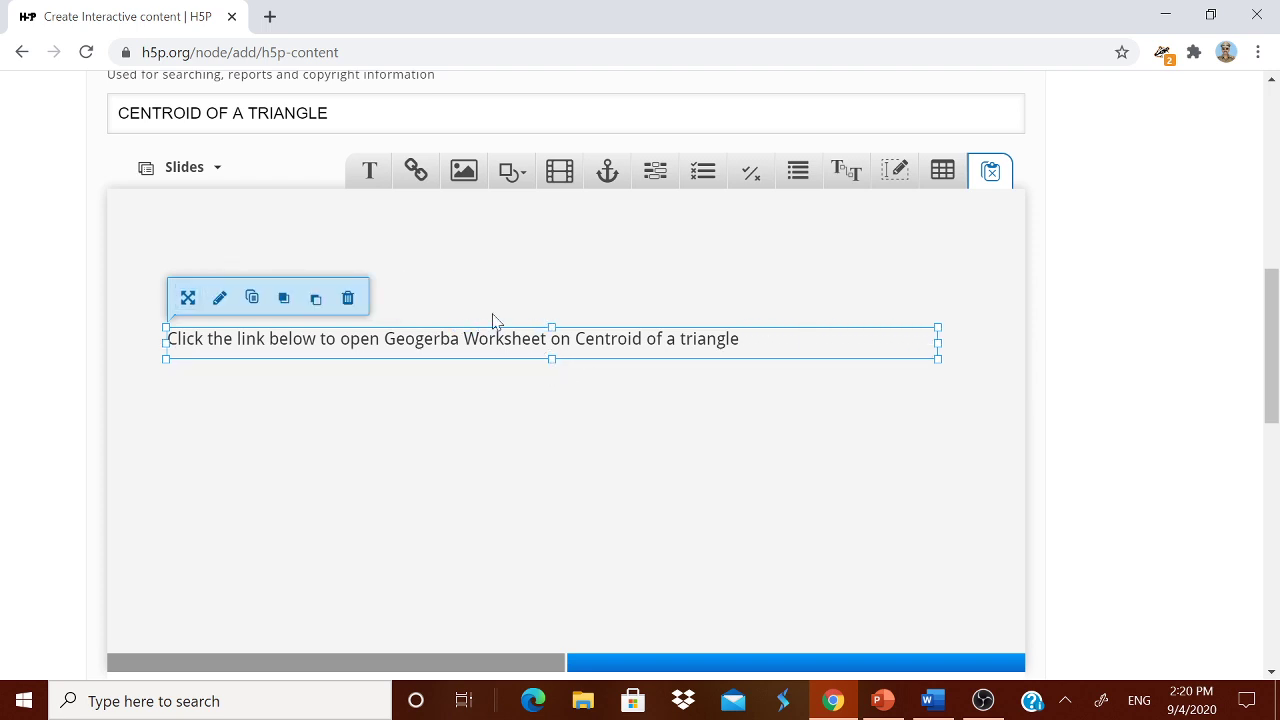
Step: Insert a link element on the second slide with the title "GEOGEBRA WORKSHEET ON CENTROID"
{"action": "left_click", "coordinate": [415, 171]}
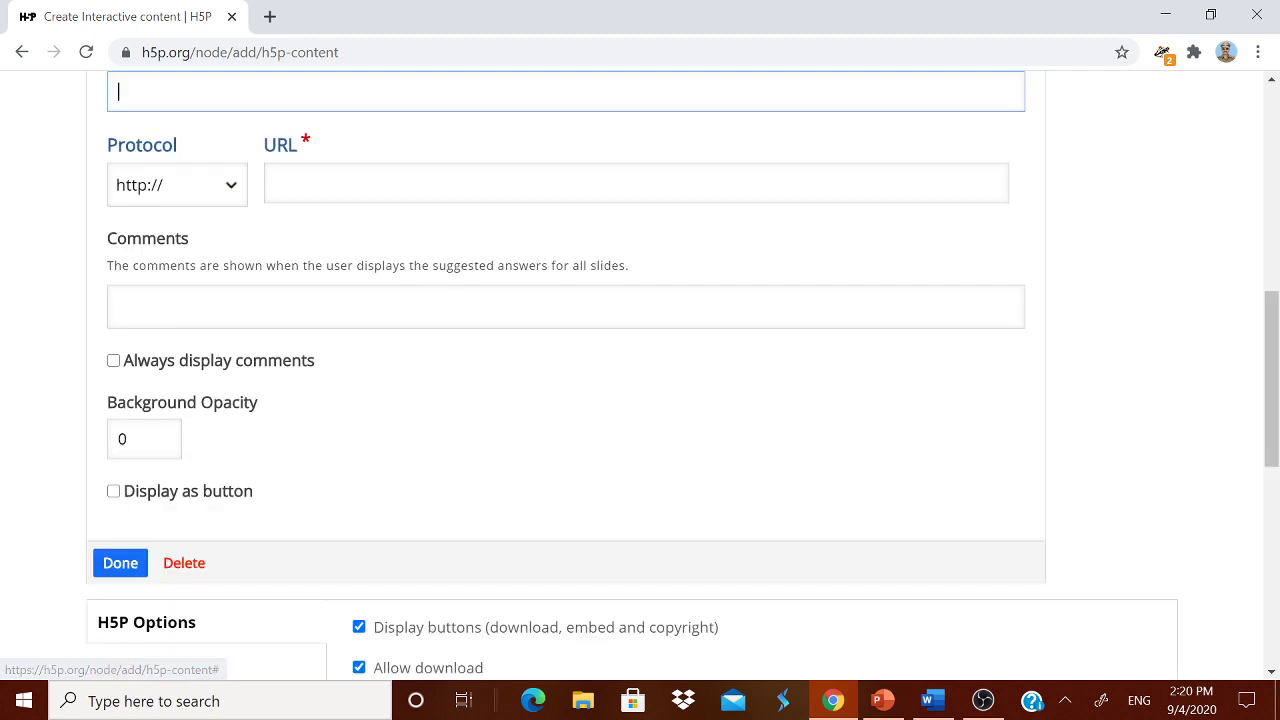
{"action": "scroll", "coordinate": [205, 298], "scroll_direction": "up", "scroll_amount": 1}
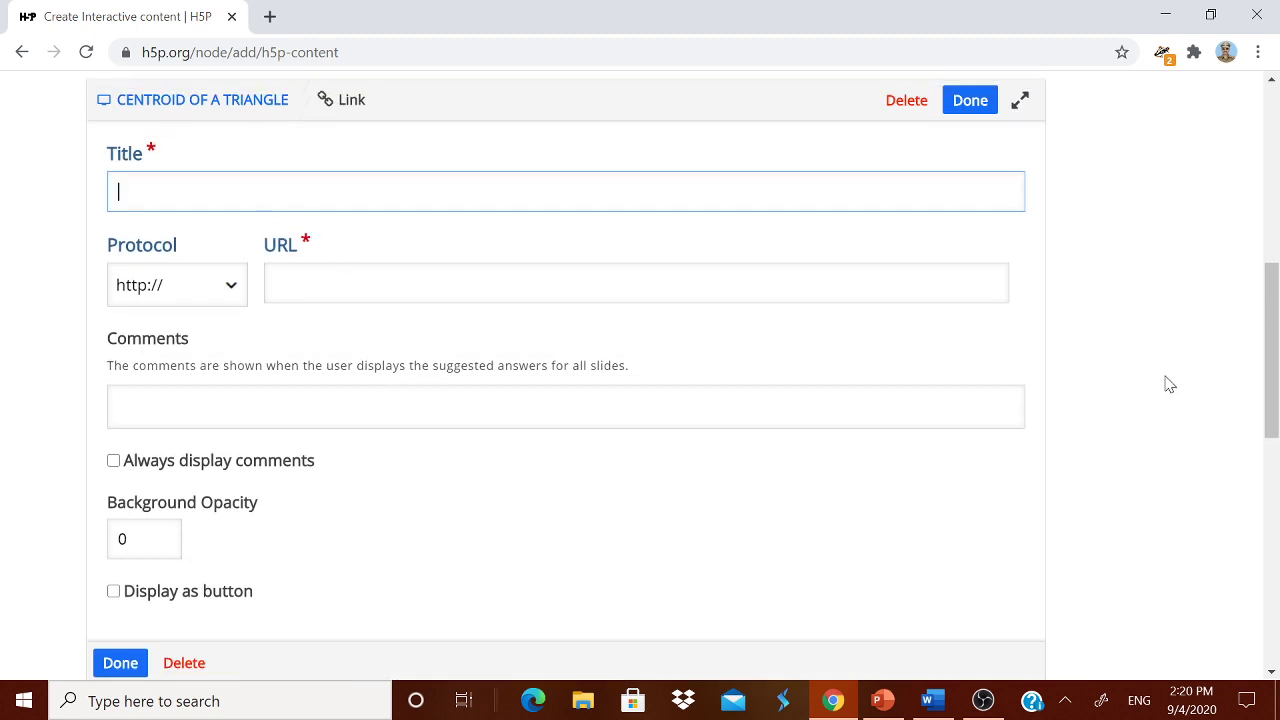
{"action": "type", "text": "GEOEGR"}
{"action": "key", "text": "BackSpace"}
{"action": "key", "text": "BackSpace"}
{"action": "type", "text": "GEBRA WORK"}
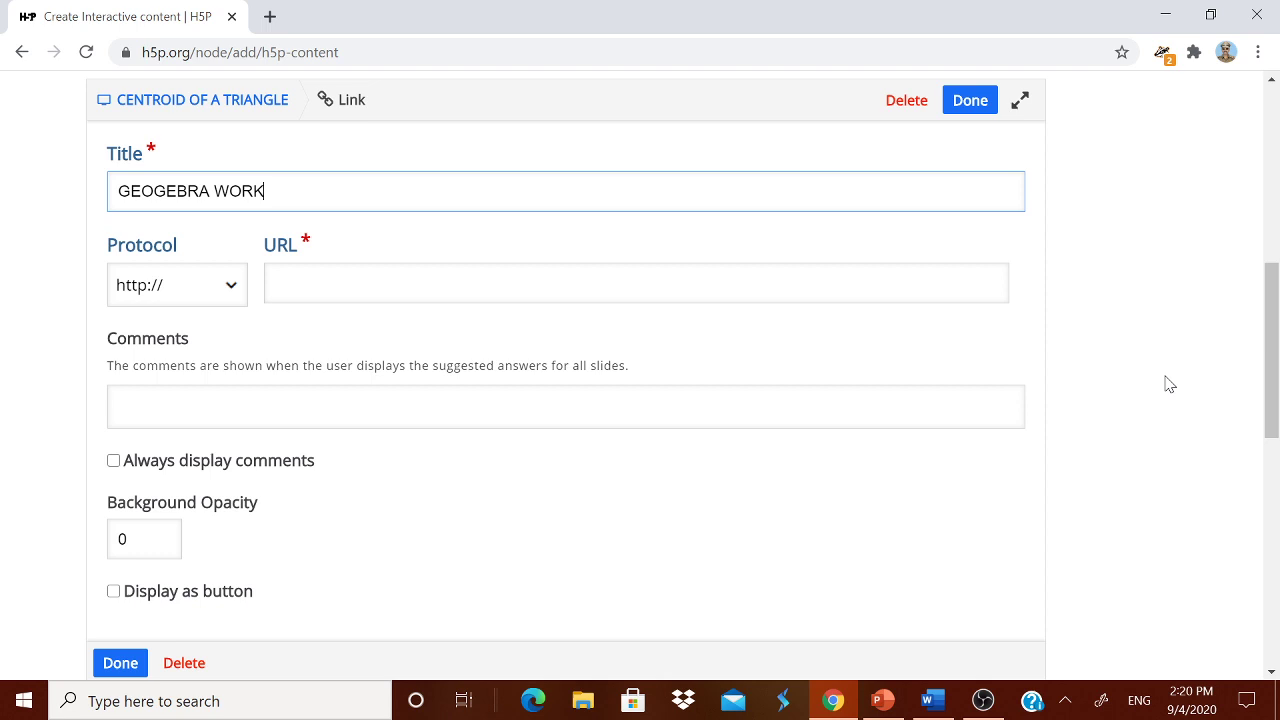
{"action": "type", "text": "SHEET ON CENTRO"}
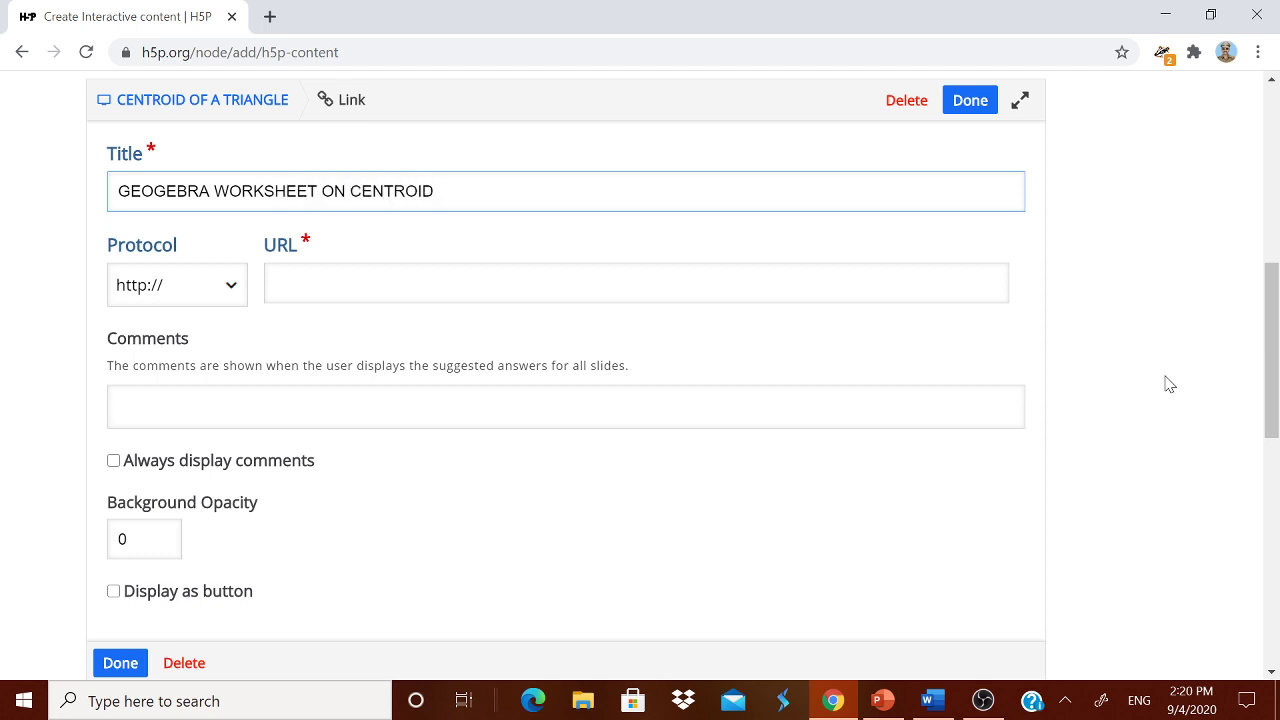
{"action": "type", "text": "ID"}
{"action": "left_click", "coordinate": [935, 701]}
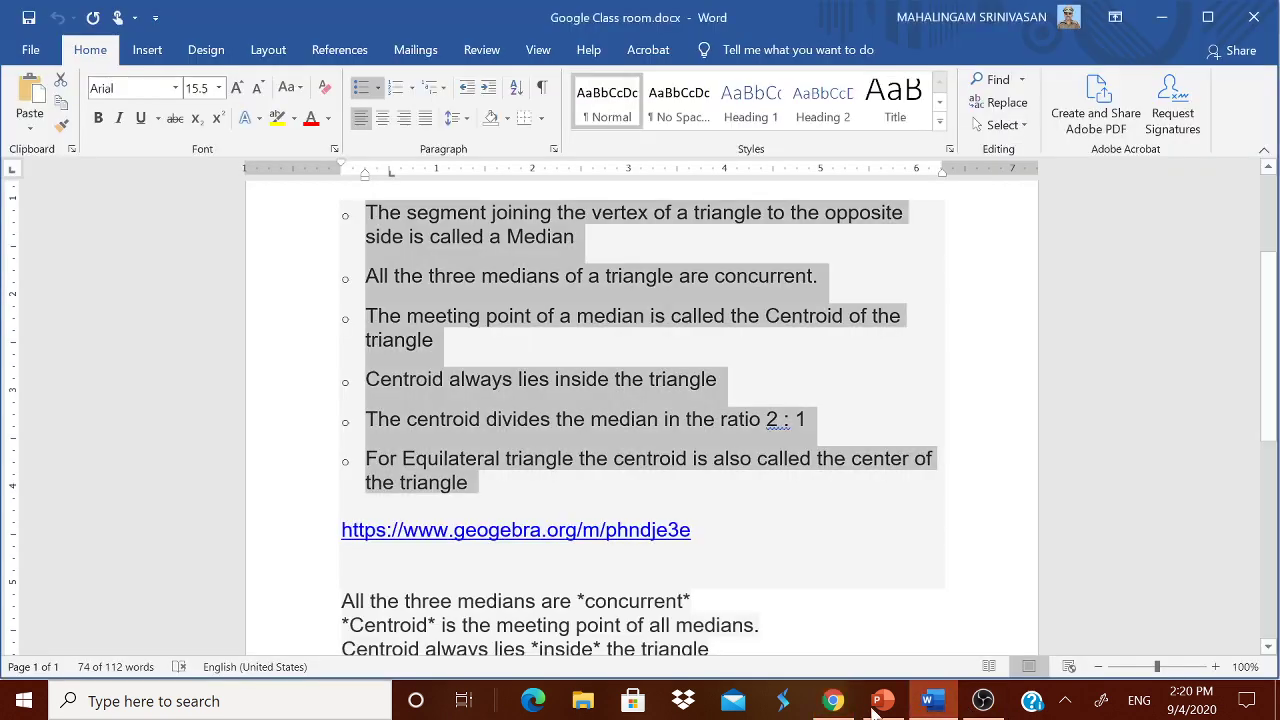
{"action": "left_click_drag", "start_coordinate": [692, 530], "coordinate": [321, 541]}
{"action": "key", "text": "ctrl+c"}
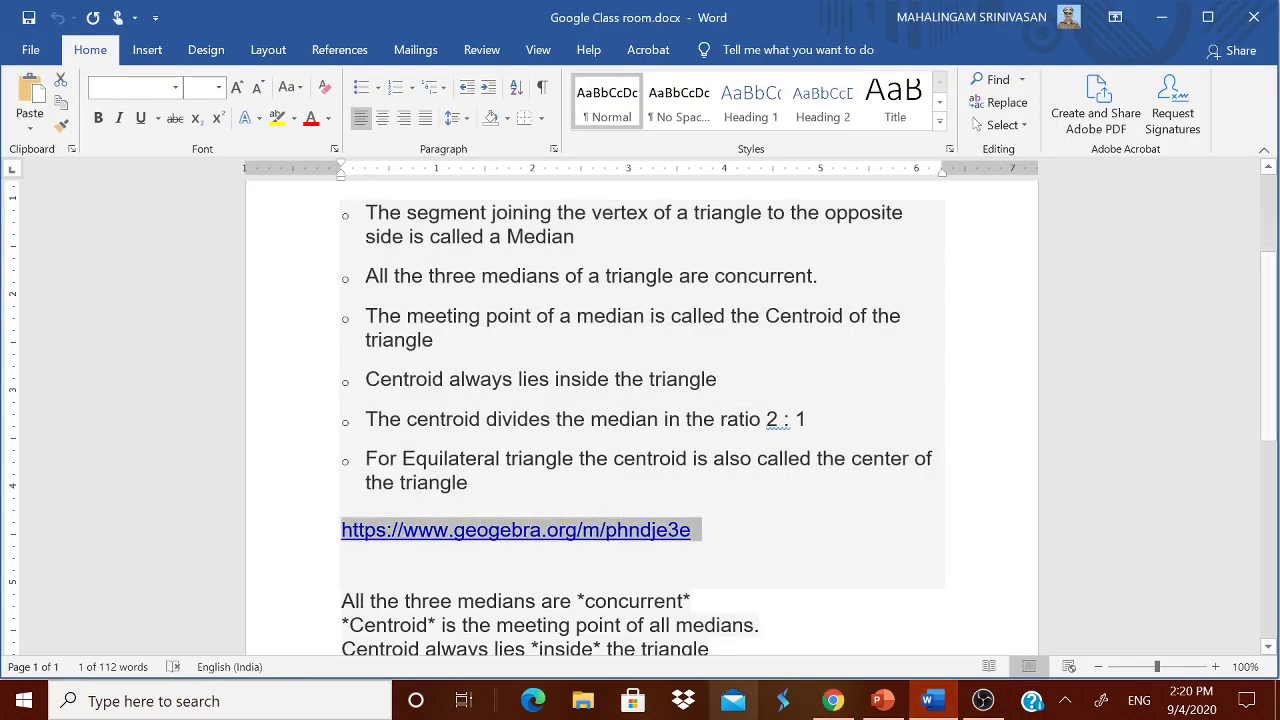
Step: Back in Chrome, paste the copied GeoGebra address as the link's URL and place the link on the slide
{"action": "left_click", "coordinate": [833, 701]}
{"action": "left_click", "coordinate": [378, 284]}
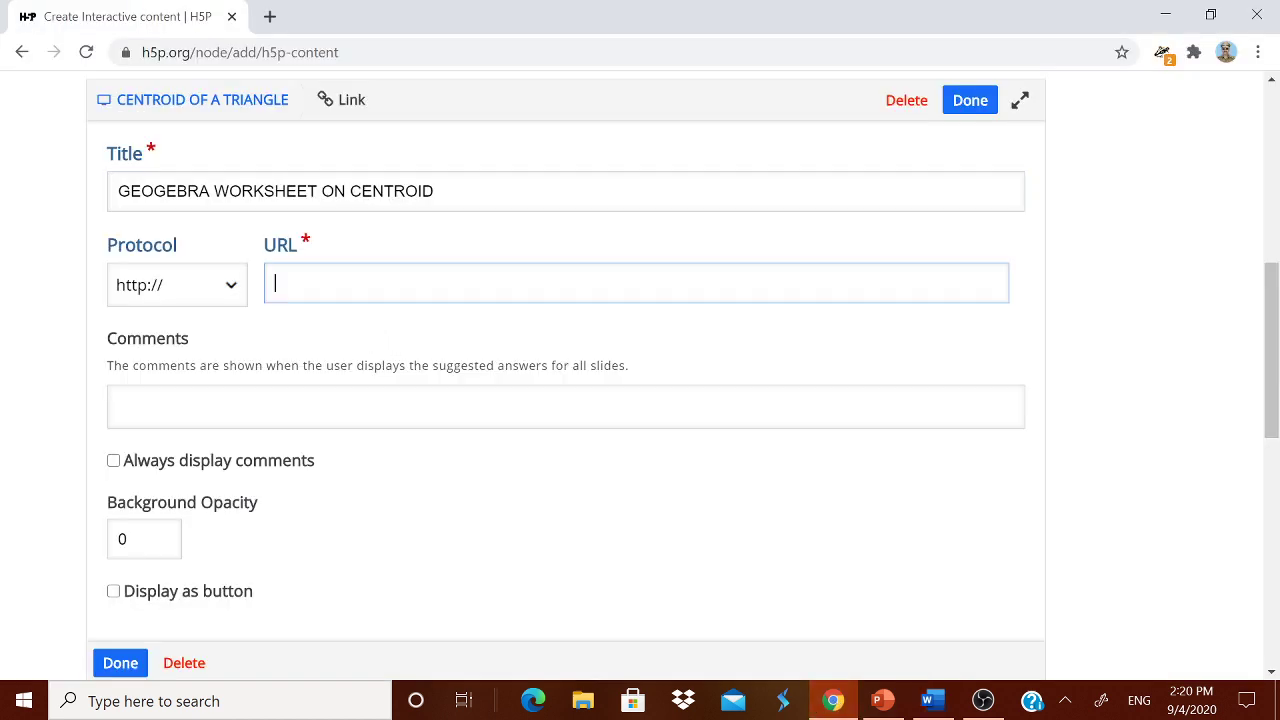
{"action": "key", "text": "ctrl+v"}
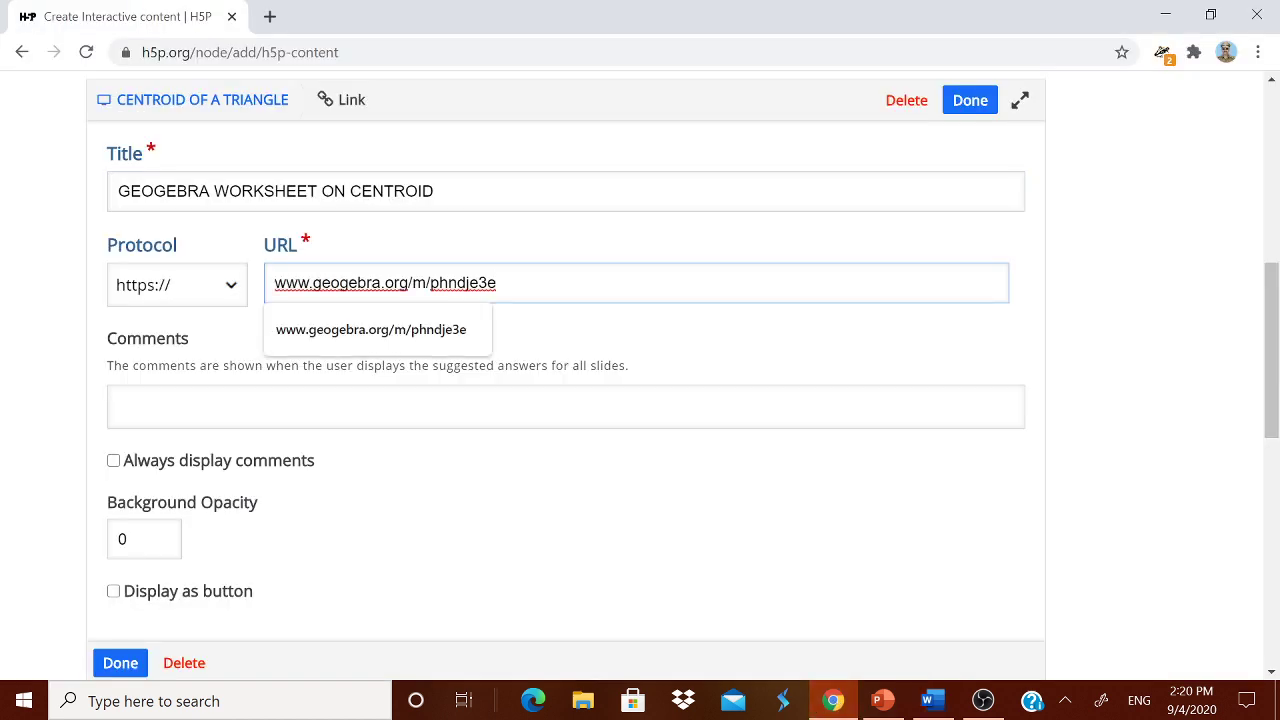
{"action": "left_click", "coordinate": [360, 332]}
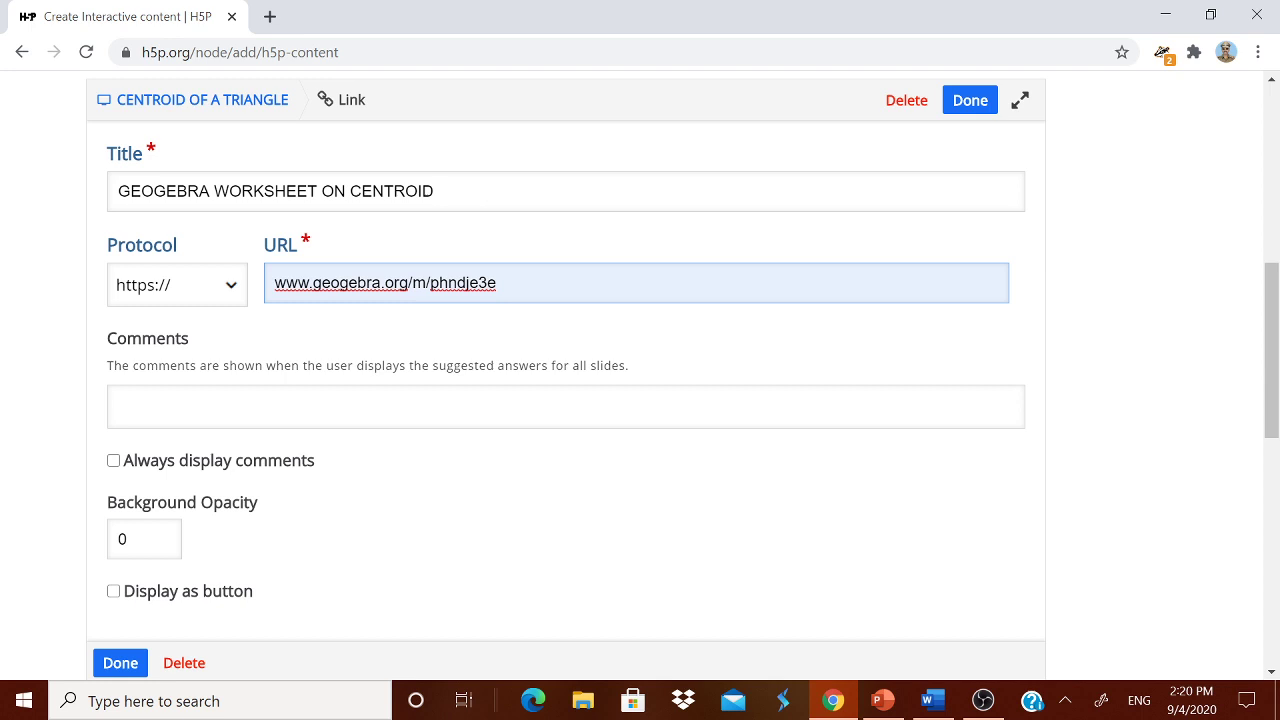
{"action": "scroll", "coordinate": [248, 466], "scroll_direction": "down", "scroll_amount": 3}
{"action": "left_click", "coordinate": [122, 464]}
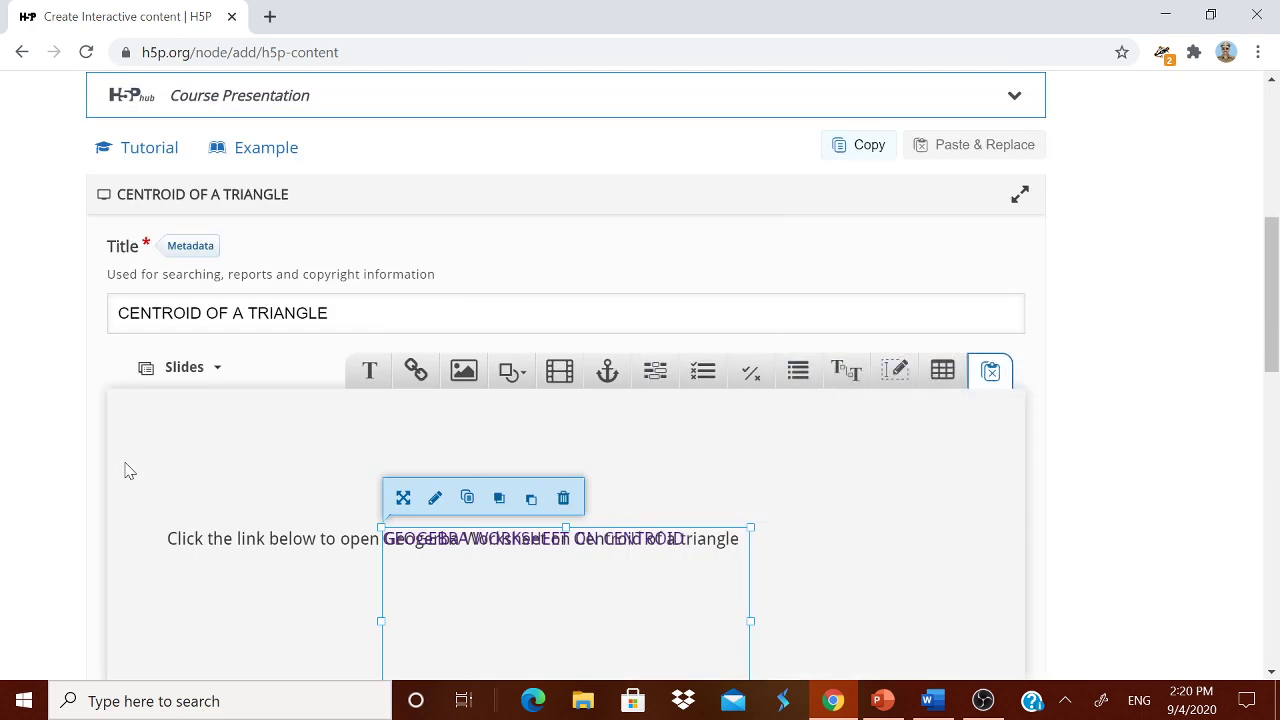
Step: Move the worksheet link below the instruction text, shrink its box to about two lines and extend it to near the instruction's left edge
{"action": "scroll", "coordinate": [417, 540], "scroll_direction": "down", "scroll_amount": 2}
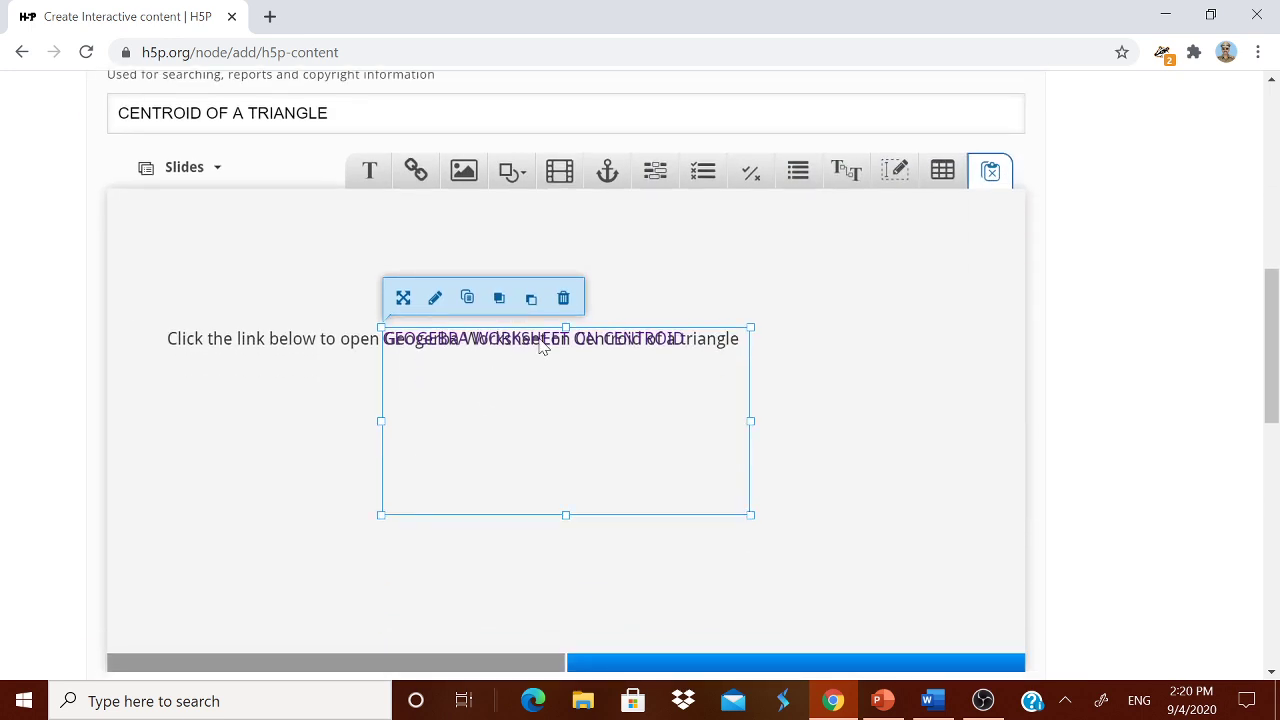
{"action": "left_click_drag", "start_coordinate": [541, 343], "coordinate": [486, 414]}
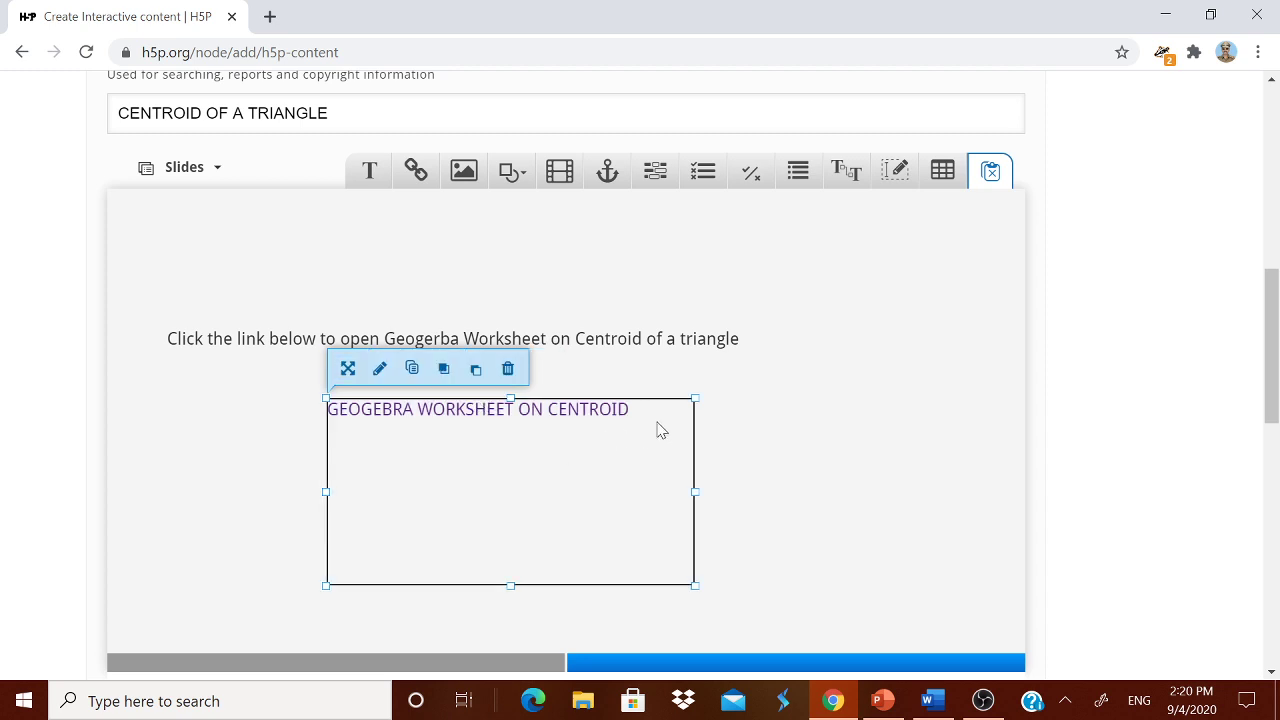
{"action": "left_click_drag", "start_coordinate": [692, 584], "coordinate": [589, 451]}
{"action": "left_click_drag", "start_coordinate": [325, 423], "coordinate": [177, 423]}
{"action": "left_click", "coordinate": [520, 453]}
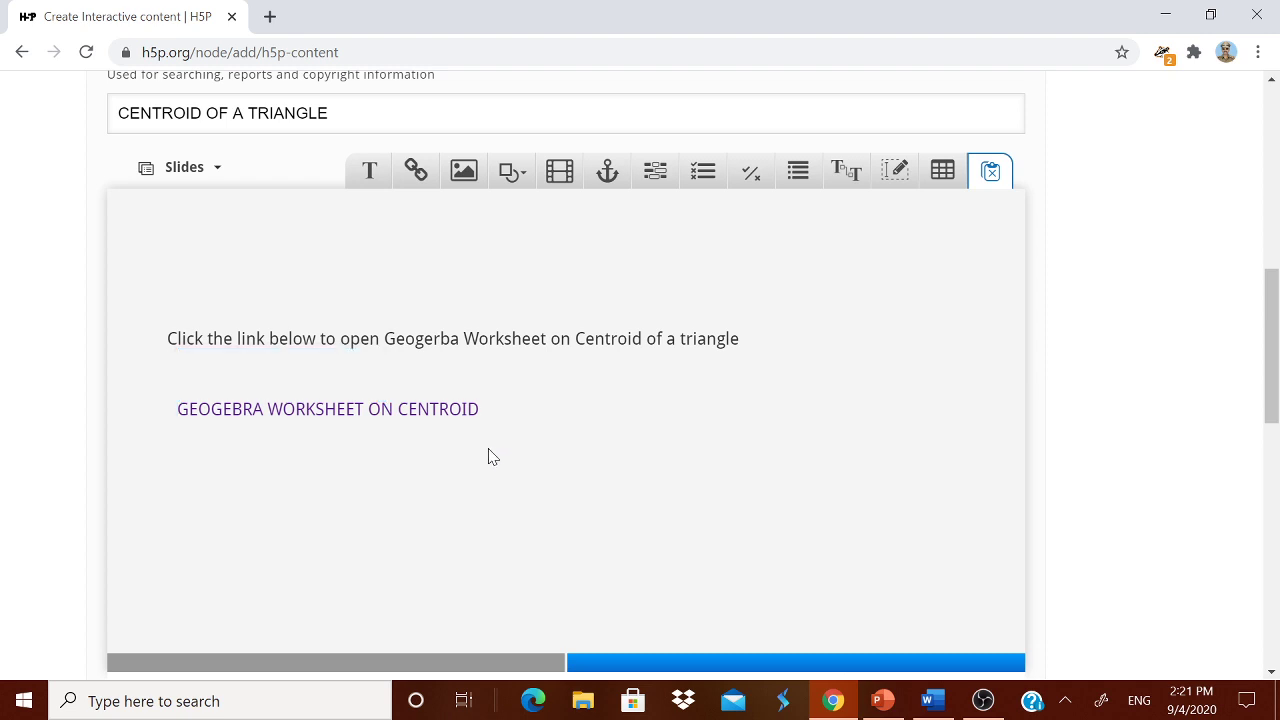
{"action": "left_click", "coordinate": [440, 408]}
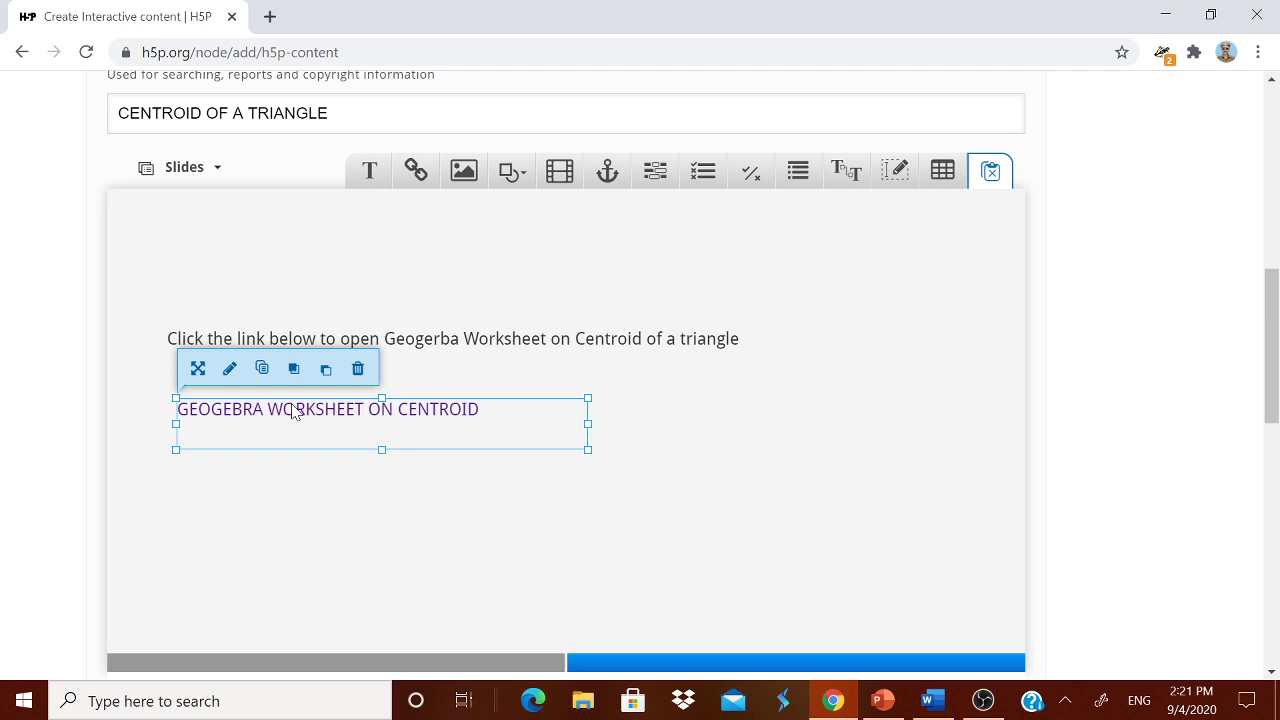
{"action": "left_click", "coordinate": [337, 418]}
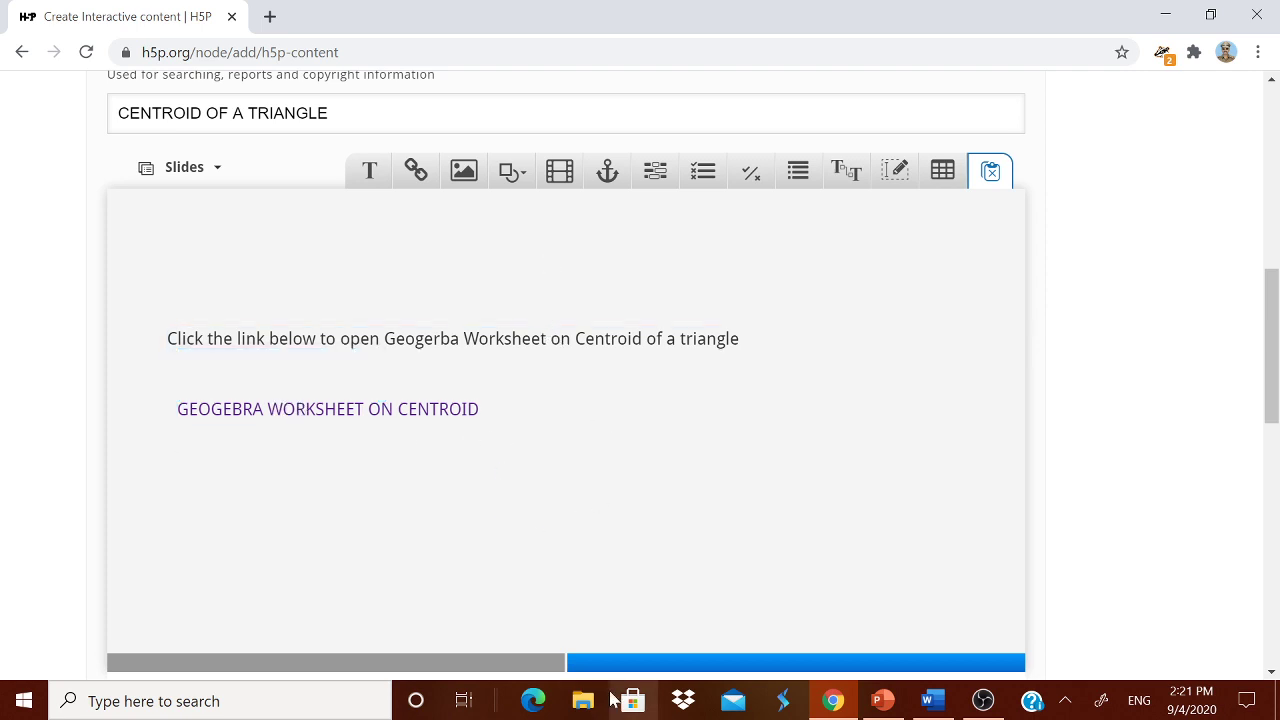
Step: Review the bullet points on the first slide and the worksheet link on the second slide
{"action": "scroll", "coordinate": [583, 517], "scroll_direction": "down", "scroll_amount": 2}
{"action": "scroll", "coordinate": [672, 372], "scroll_direction": "up", "scroll_amount": 2}
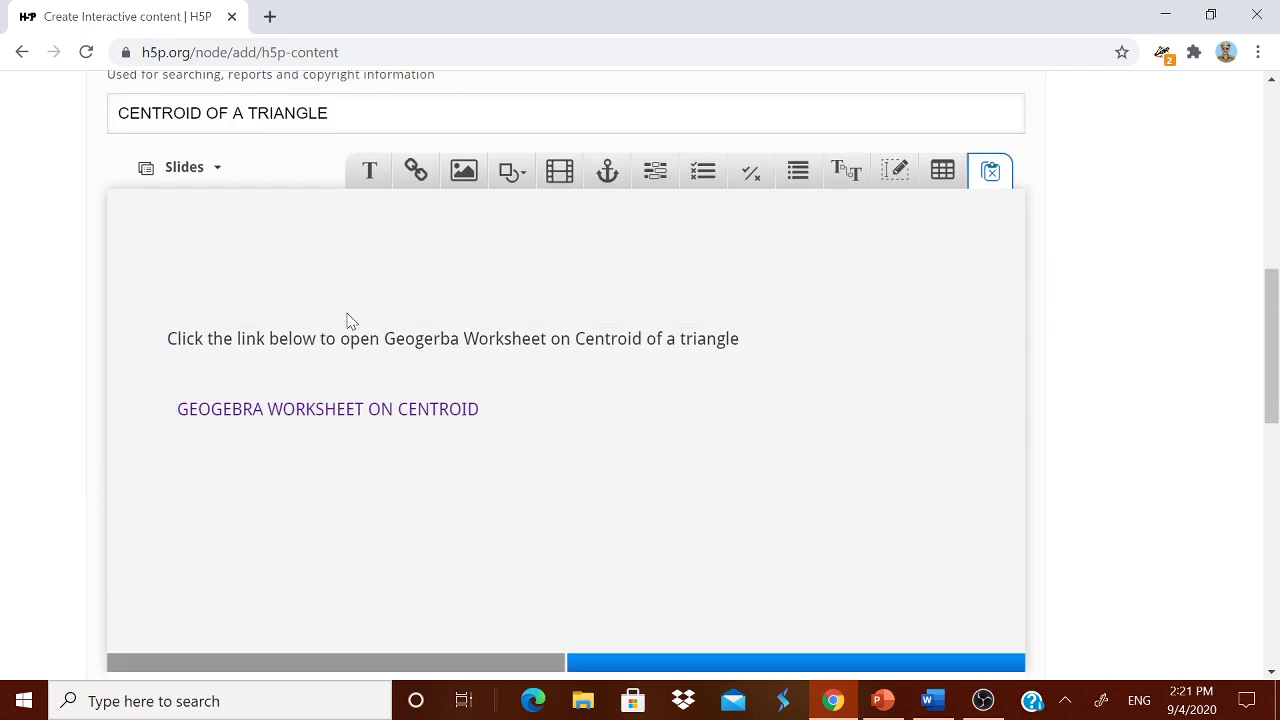
{"action": "scroll", "coordinate": [583, 578], "scroll_direction": "down", "scroll_amount": 1}
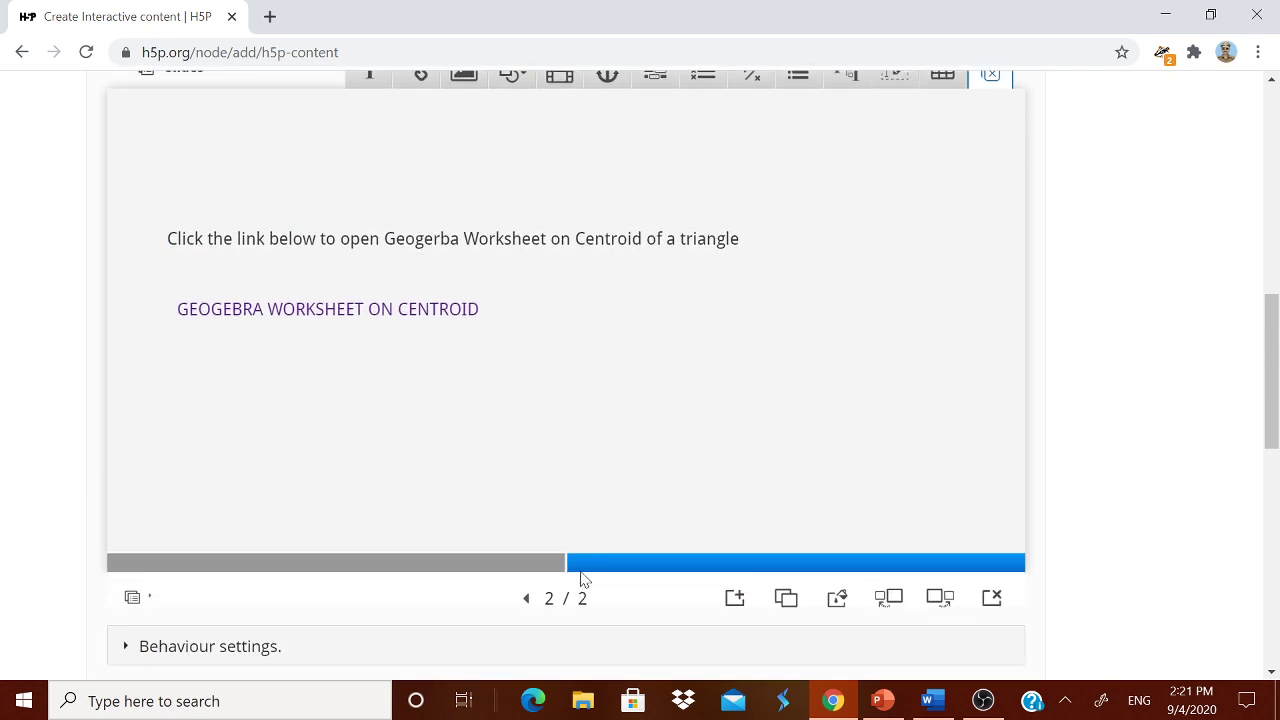
{"action": "left_click", "coordinate": [526, 598]}
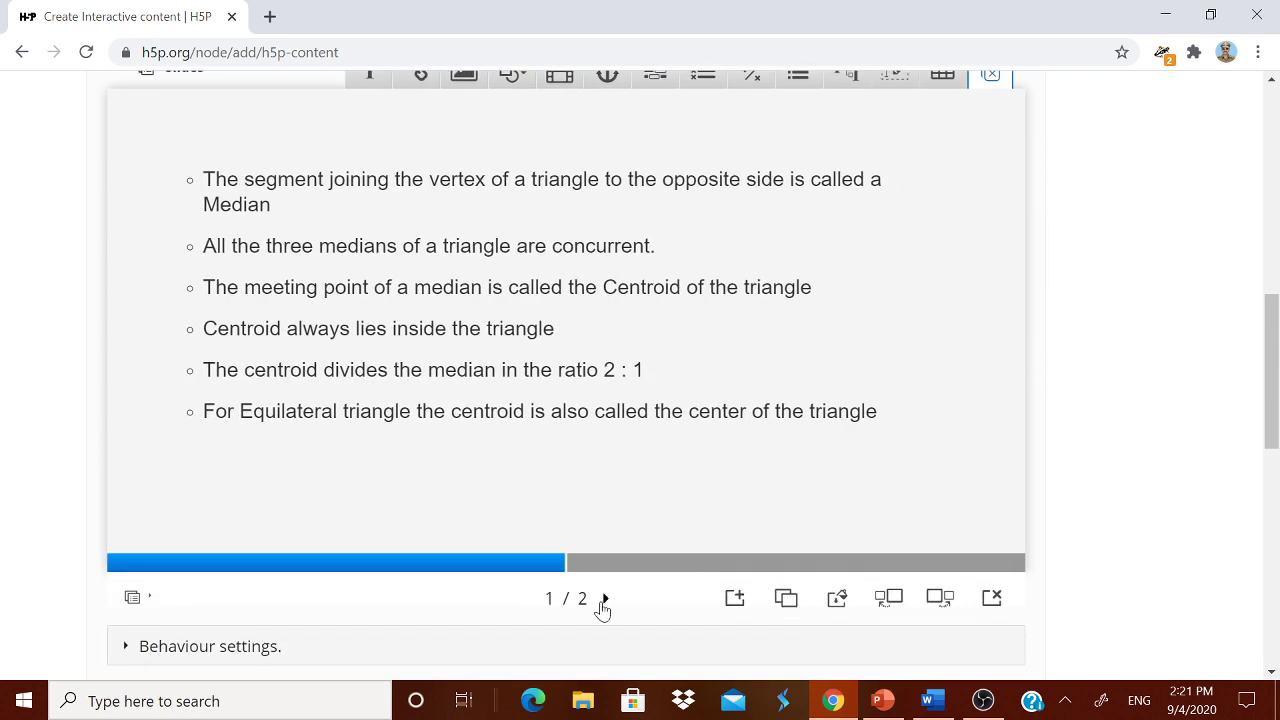
{"action": "left_click", "coordinate": [604, 604]}
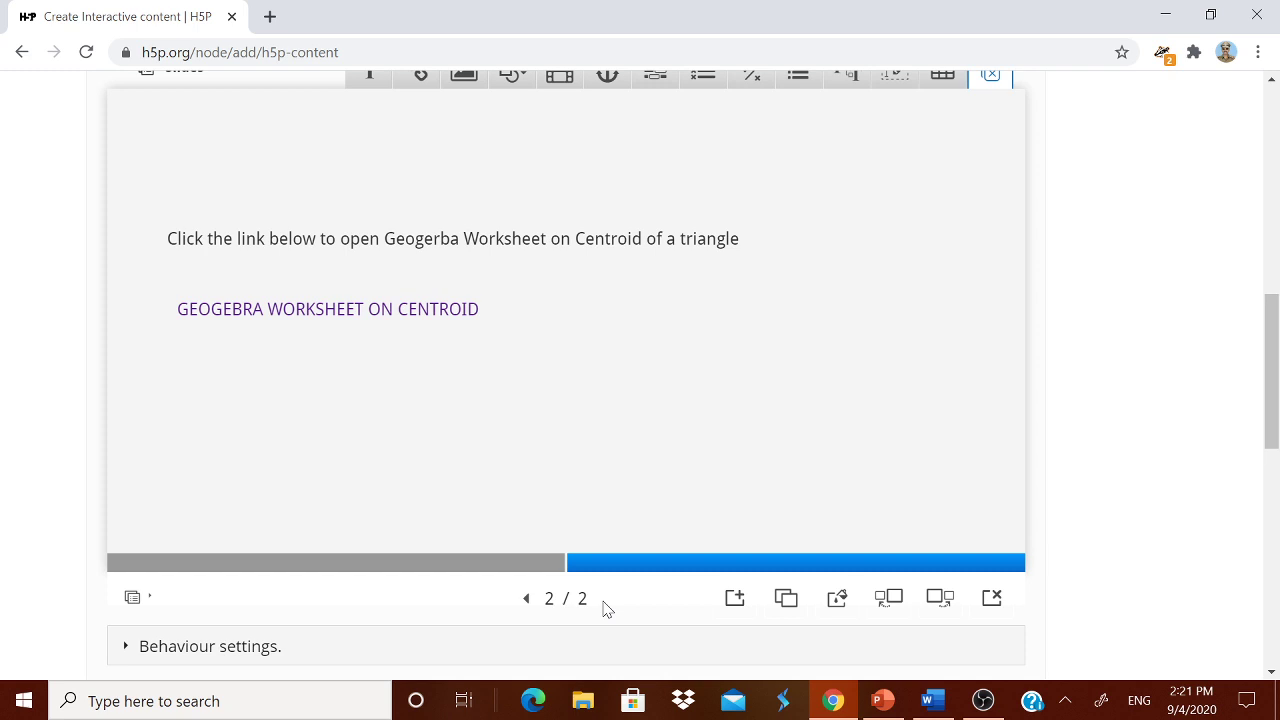
{"action": "scroll", "coordinate": [780, 448], "scroll_direction": "up", "scroll_amount": 1}
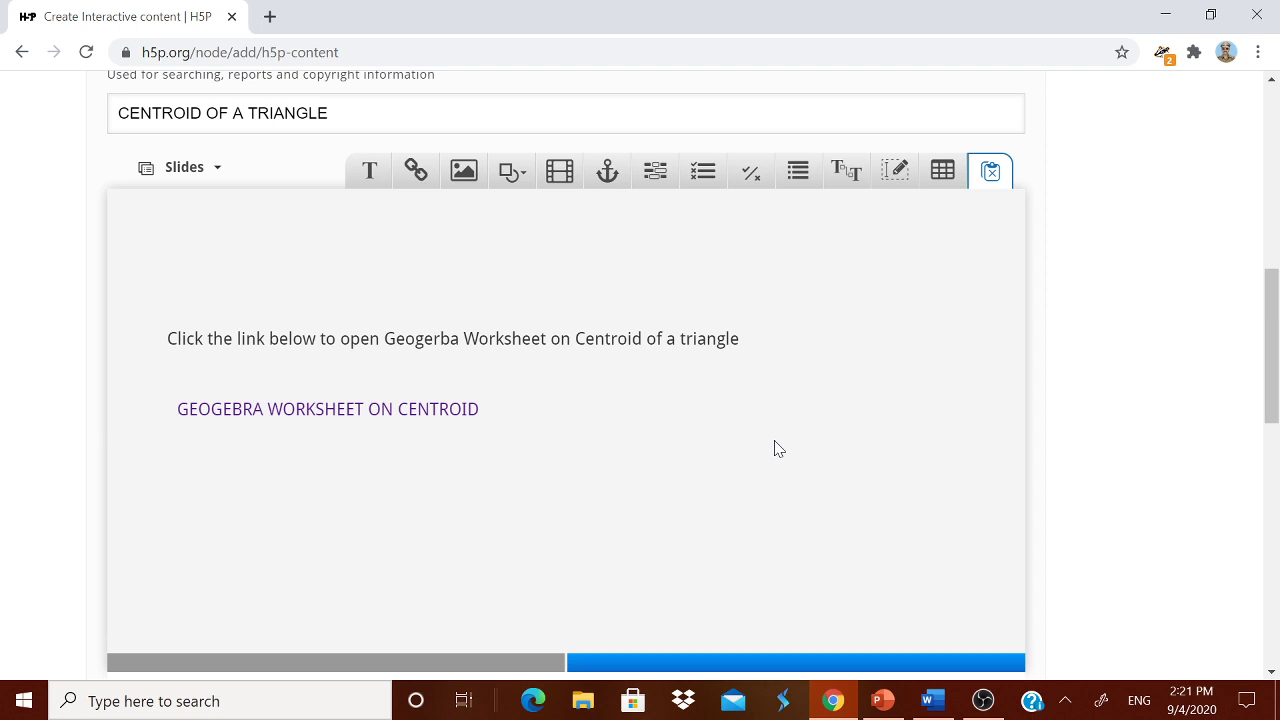
{"action": "scroll", "coordinate": [770, 449], "scroll_direction": "down", "scroll_amount": 1}
{"action": "scroll", "coordinate": [766, 449], "scroll_direction": "up", "scroll_amount": 1}
{"action": "scroll", "coordinate": [730, 520], "scroll_direction": "down", "scroll_amount": 1}
{"action": "scroll", "coordinate": [740, 500], "scroll_direction": "up", "scroll_amount": 1}
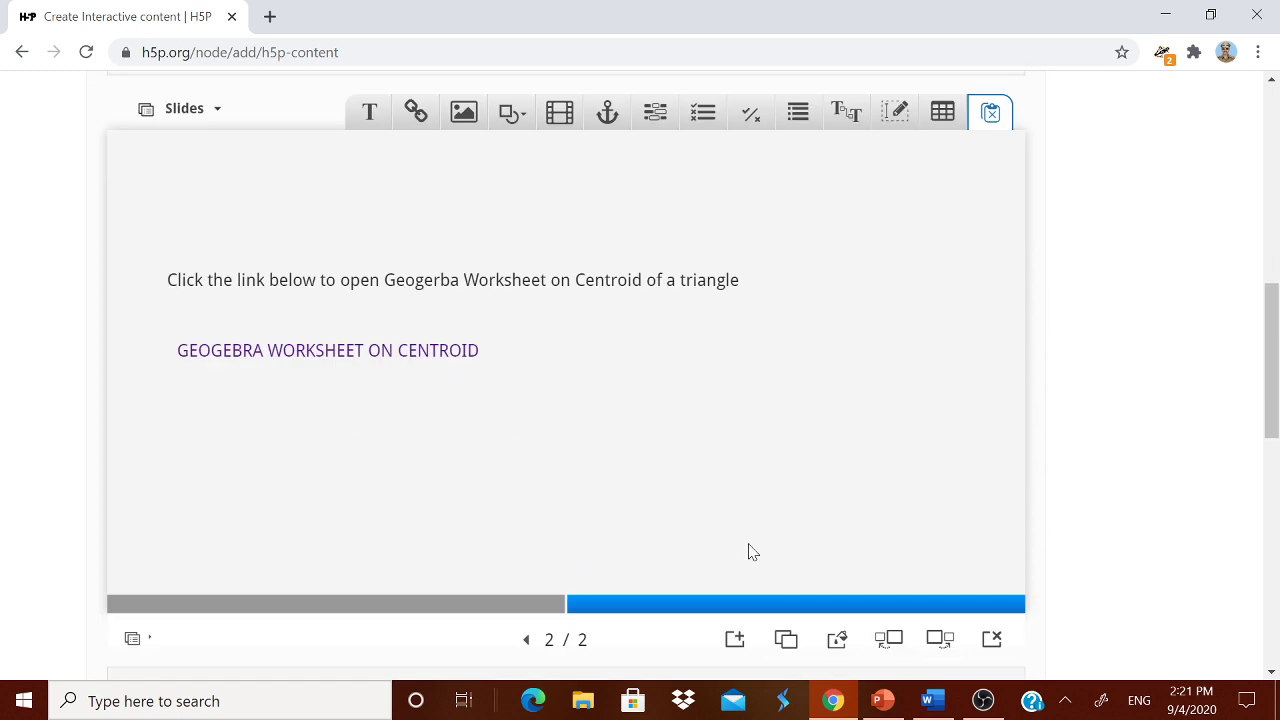
Step: Add a third slide and insert a Fill in the Blanks exercise with the title "FILL IN THE BLANKS"
{"action": "scroll", "coordinate": [749, 549], "scroll_direction": "down", "scroll_amount": 1}
{"action": "left_click", "coordinate": [734, 598]}
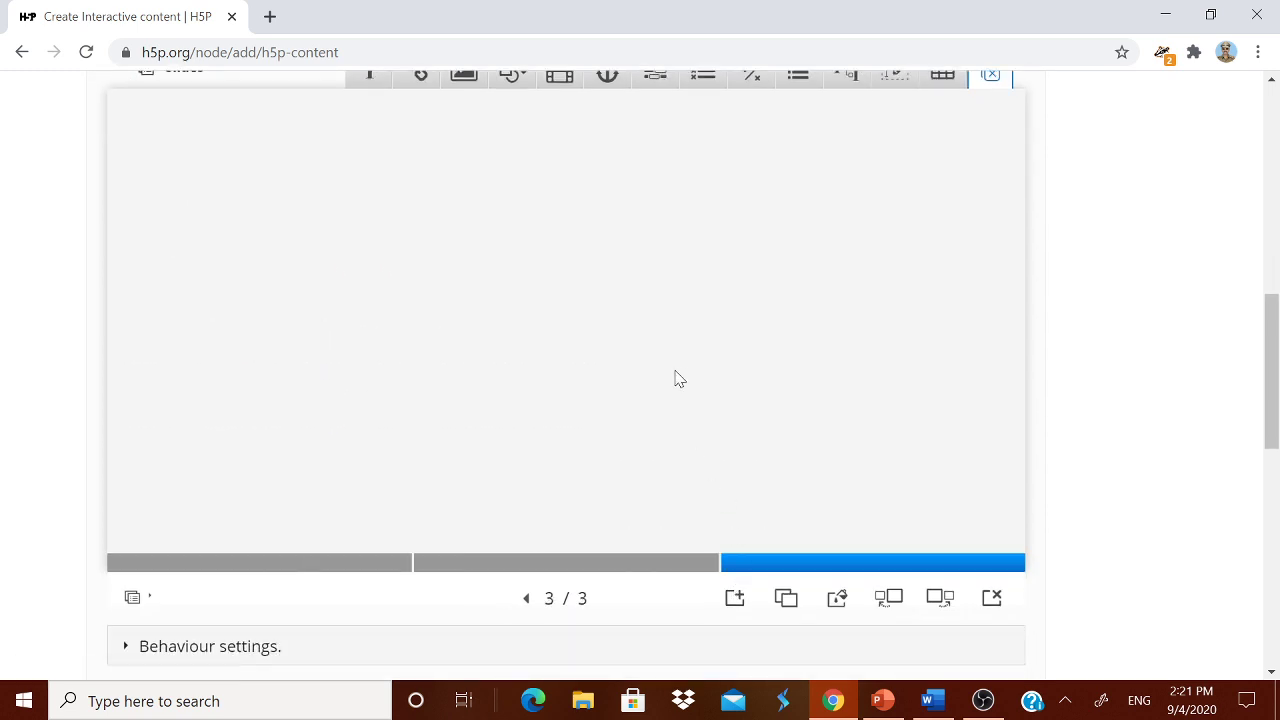
{"action": "scroll", "coordinate": [674, 377], "scroll_direction": "up", "scroll_amount": 1}
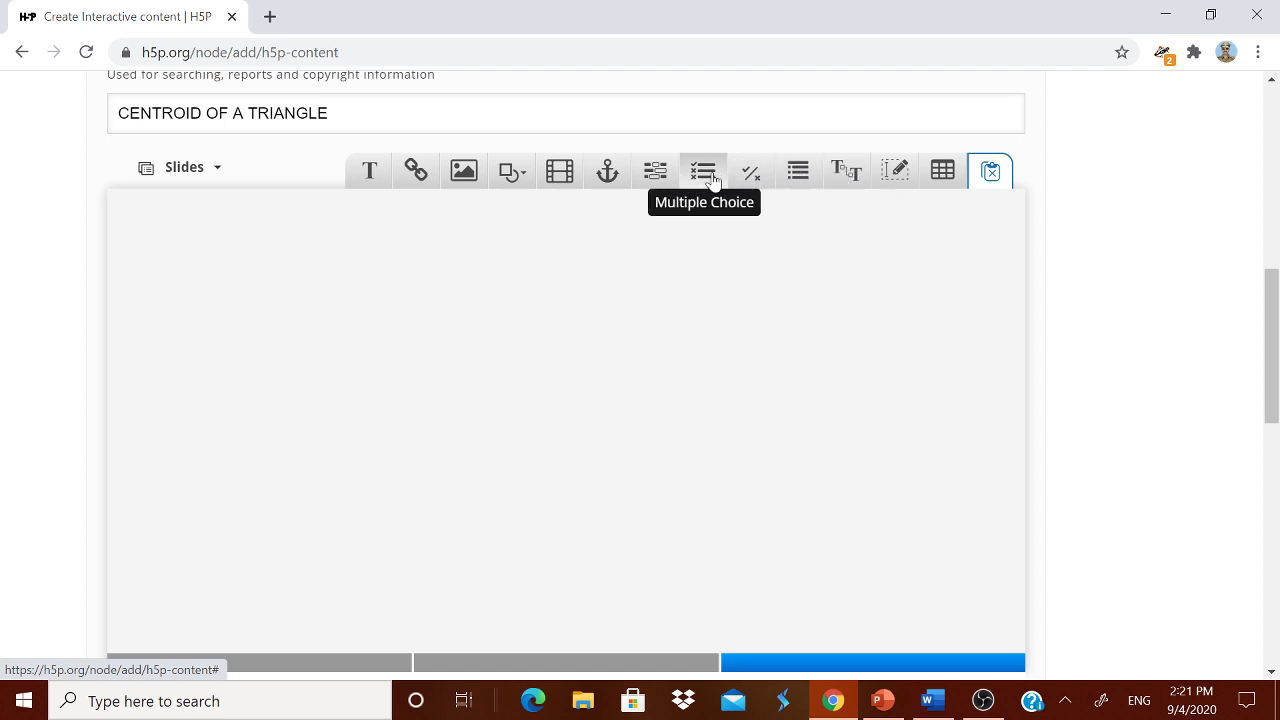
{"action": "left_click", "coordinate": [655, 172]}
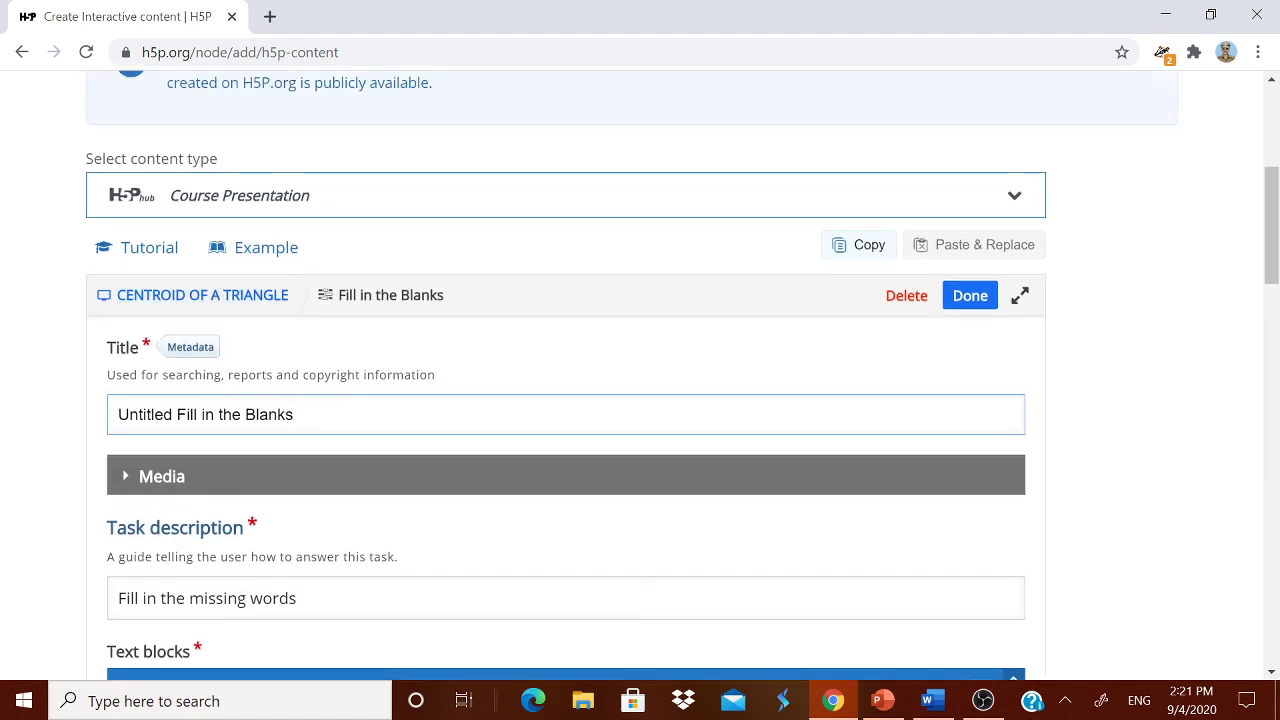
{"action": "left_click_drag", "start_coordinate": [300, 414], "coordinate": [73, 418]}
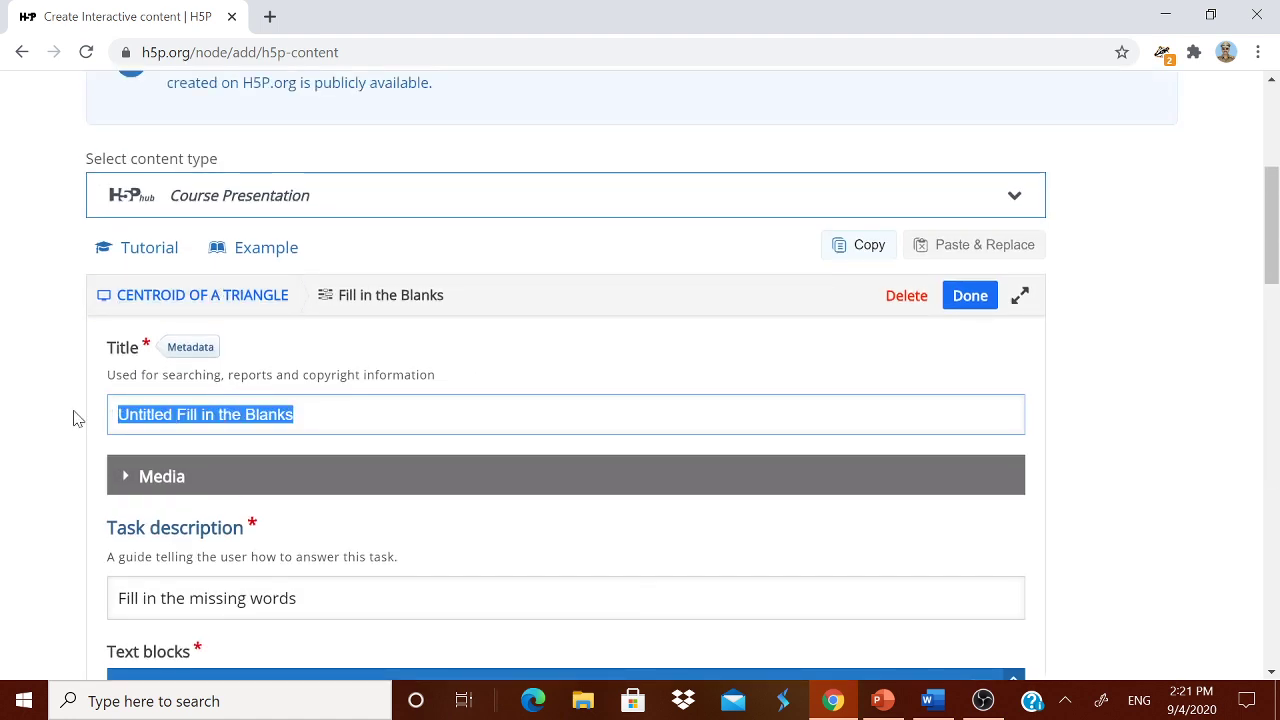
{"action": "type", "text": "FILL IN THE BLANKS"}
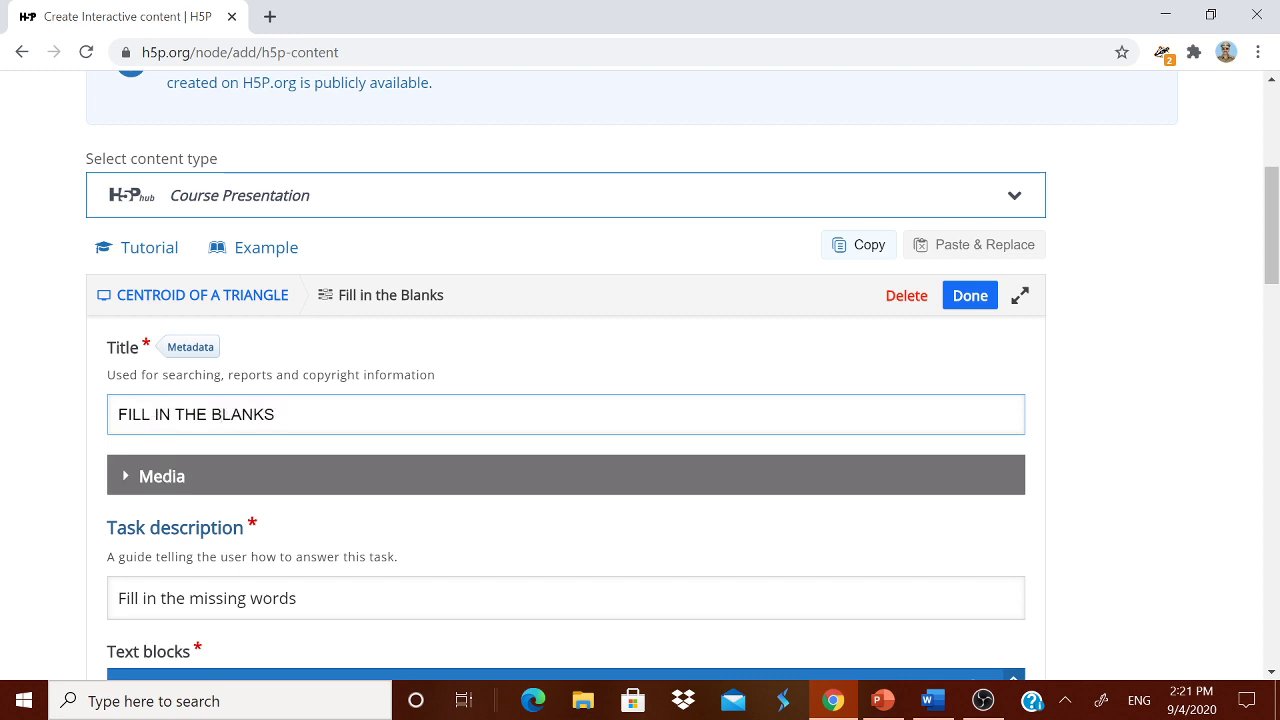
Step: Open the exercise's line of text for editing and copy the four sentences with asterisk-marked answers from the Word document
{"action": "scroll", "coordinate": [278, 458], "scroll_direction": "down", "scroll_amount": 6}
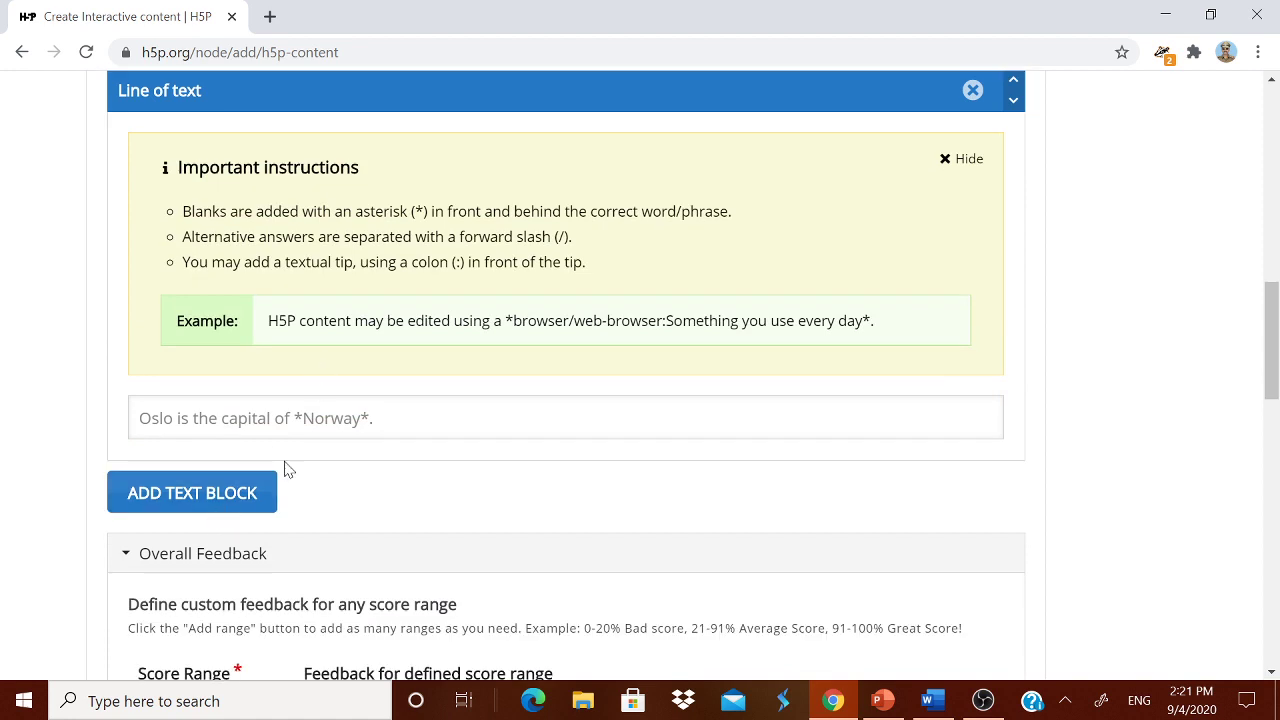
{"action": "left_click", "coordinate": [283, 420]}
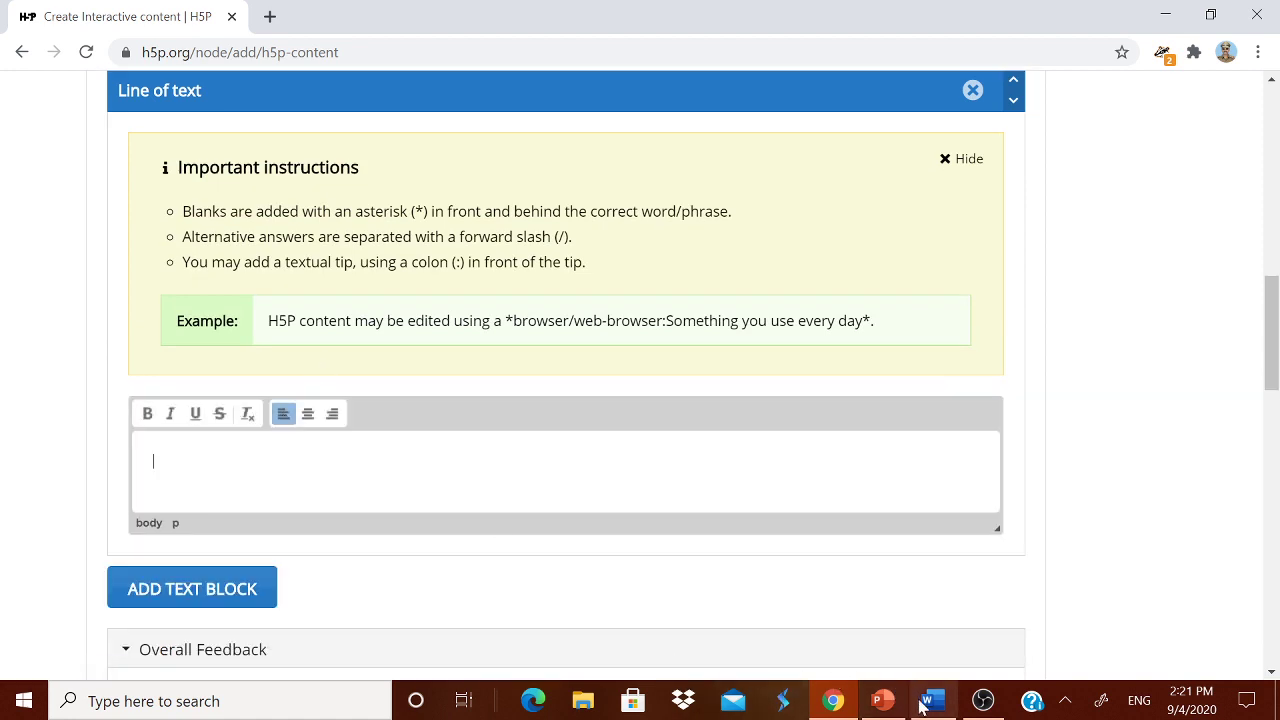
{"action": "left_click", "coordinate": [928, 701]}
{"action": "scroll", "coordinate": [640, 400], "scroll_direction": "down", "scroll_amount": 3}
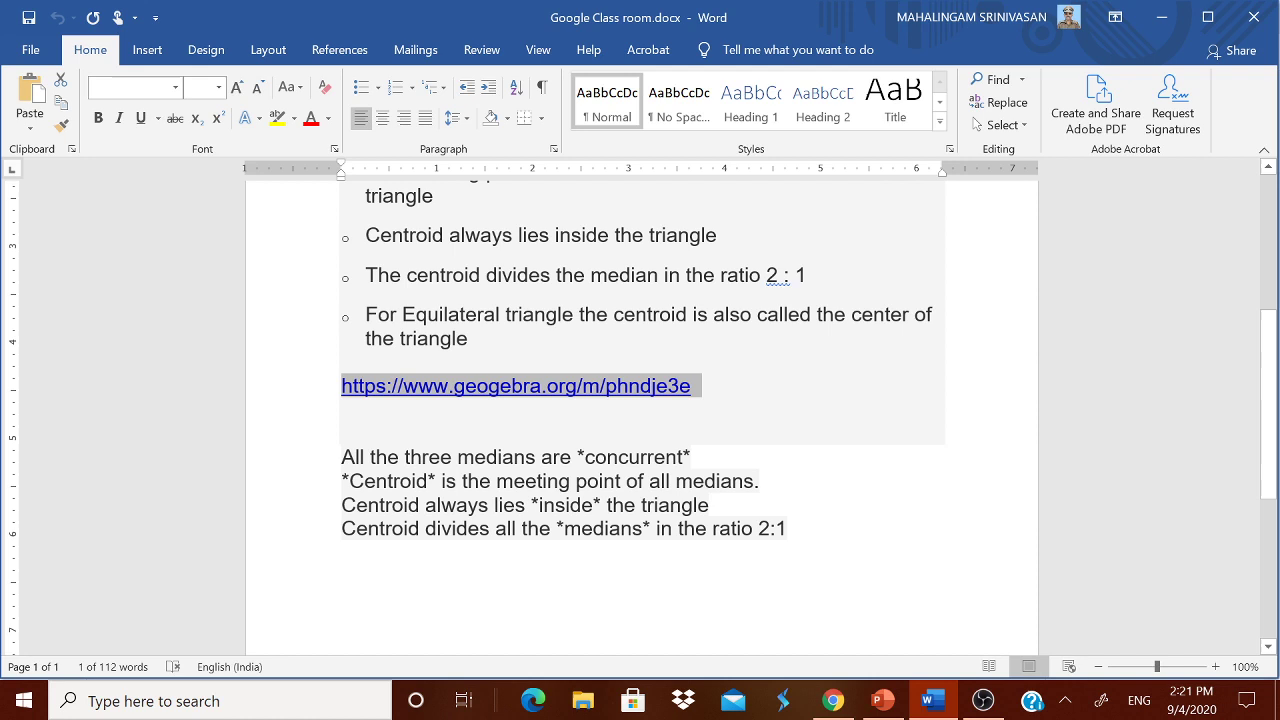
{"action": "left_click_drag", "start_coordinate": [341, 457], "coordinate": [814, 534]}
{"action": "key", "text": "ctrl+c"}
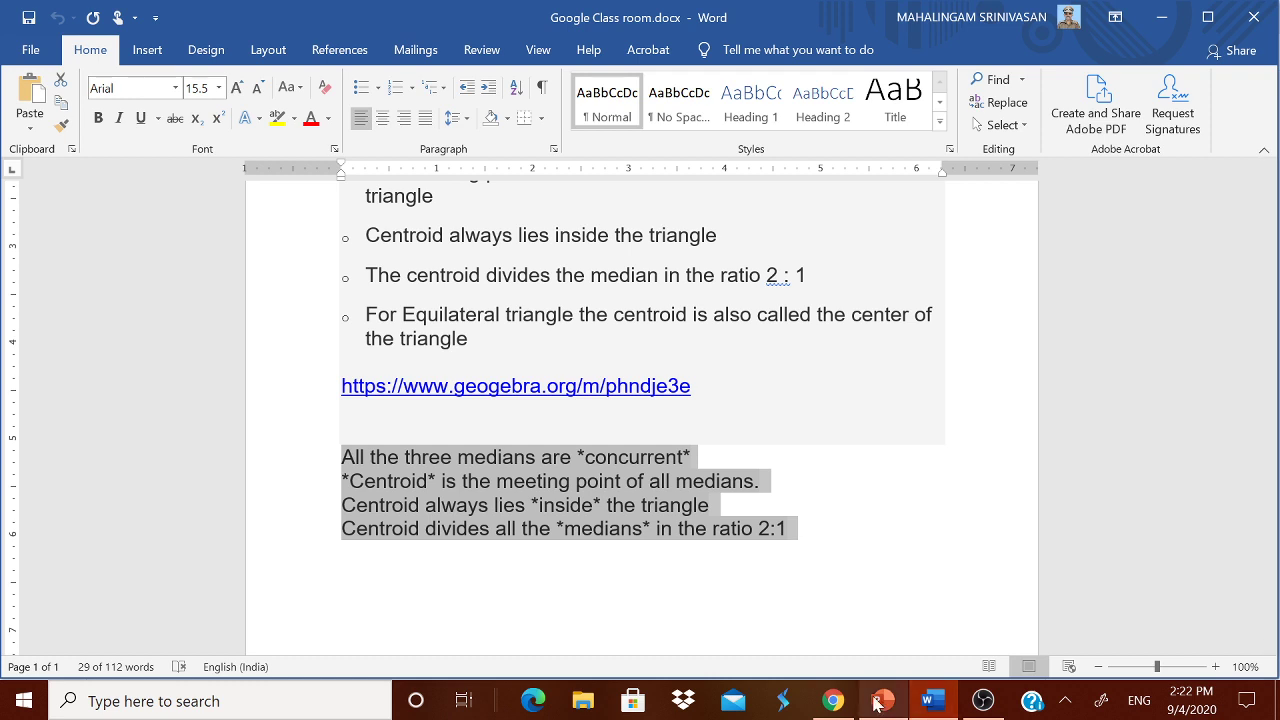
Step: Back in Chrome, paste the four sentences into the text block and place the Fill in the Blanks exercise on the slide
{"action": "left_click", "coordinate": [833, 700]}
{"action": "key", "text": "ctrl+v"}
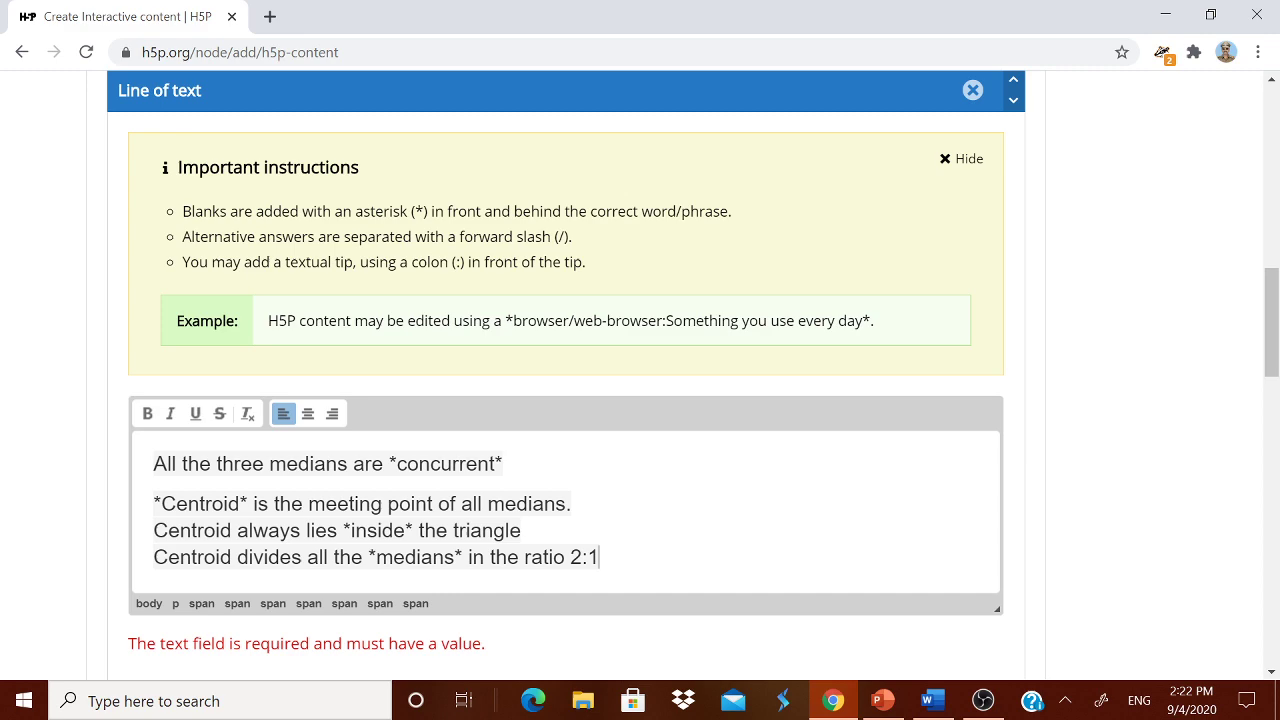
{"action": "scroll", "coordinate": [565, 375], "scroll_direction": "down", "scroll_amount": 4}
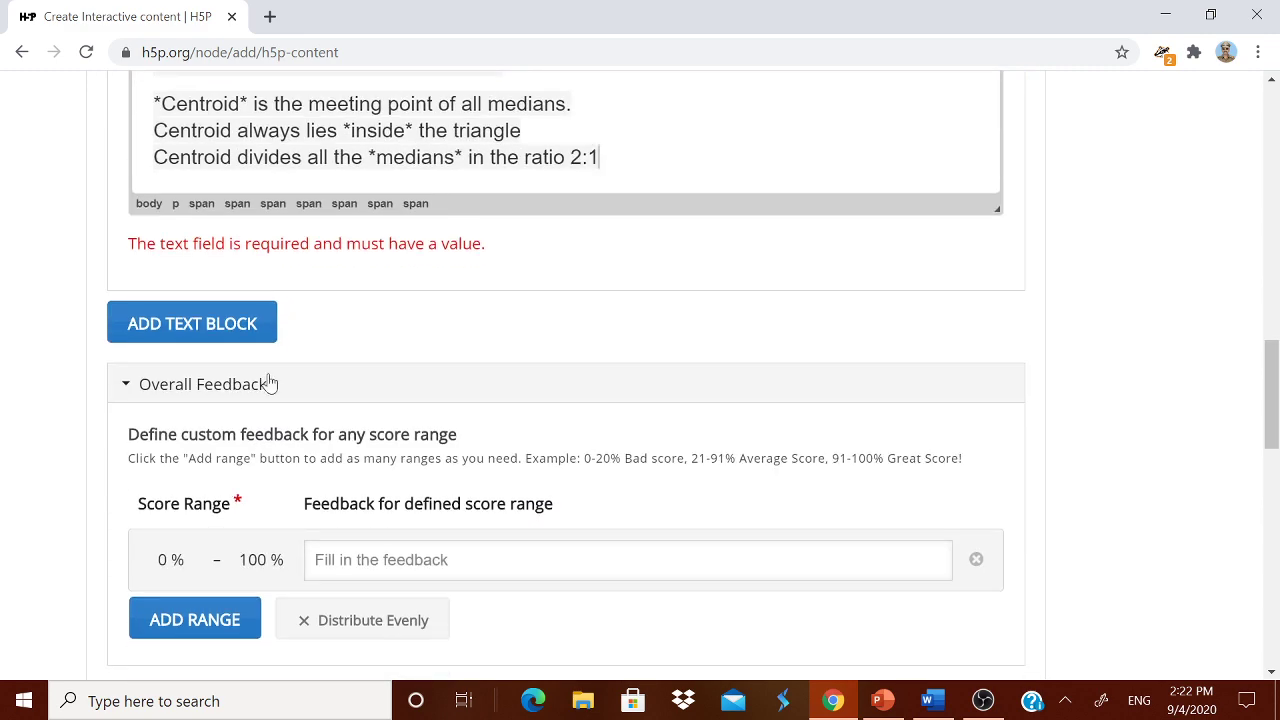
{"action": "scroll", "coordinate": [270, 384], "scroll_direction": "down", "scroll_amount": 7}
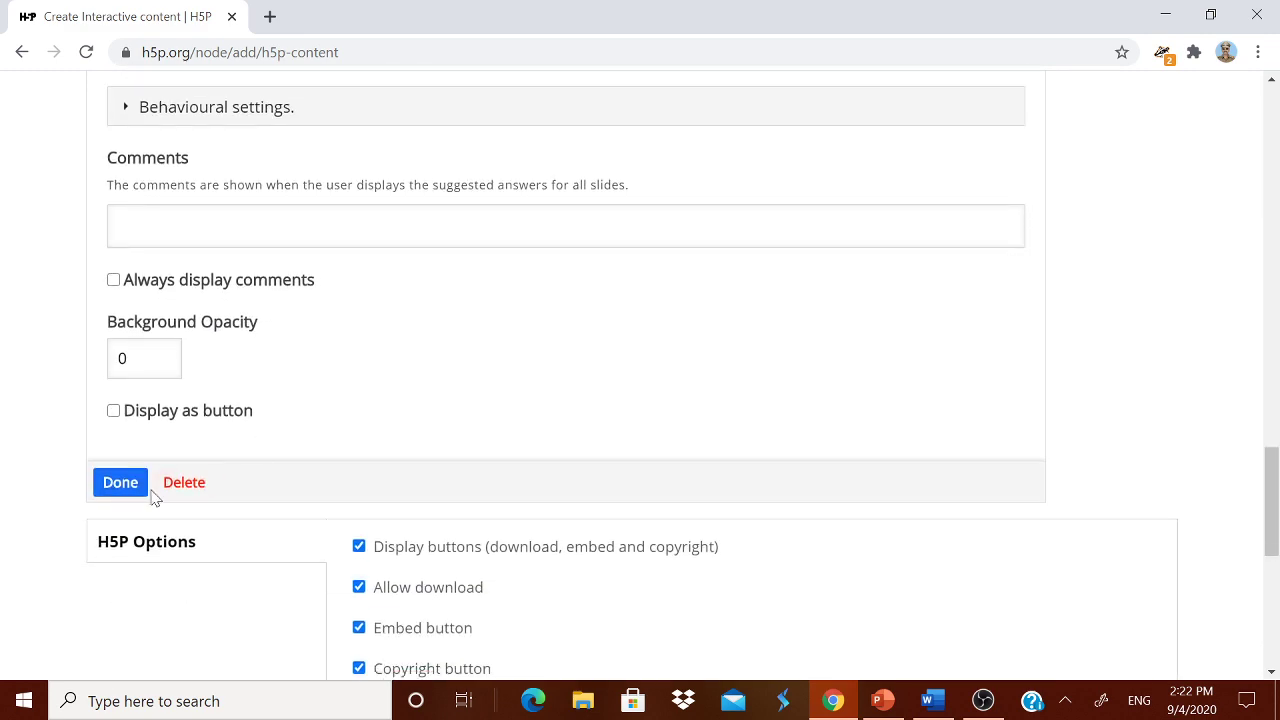
{"action": "left_click", "coordinate": [128, 484]}
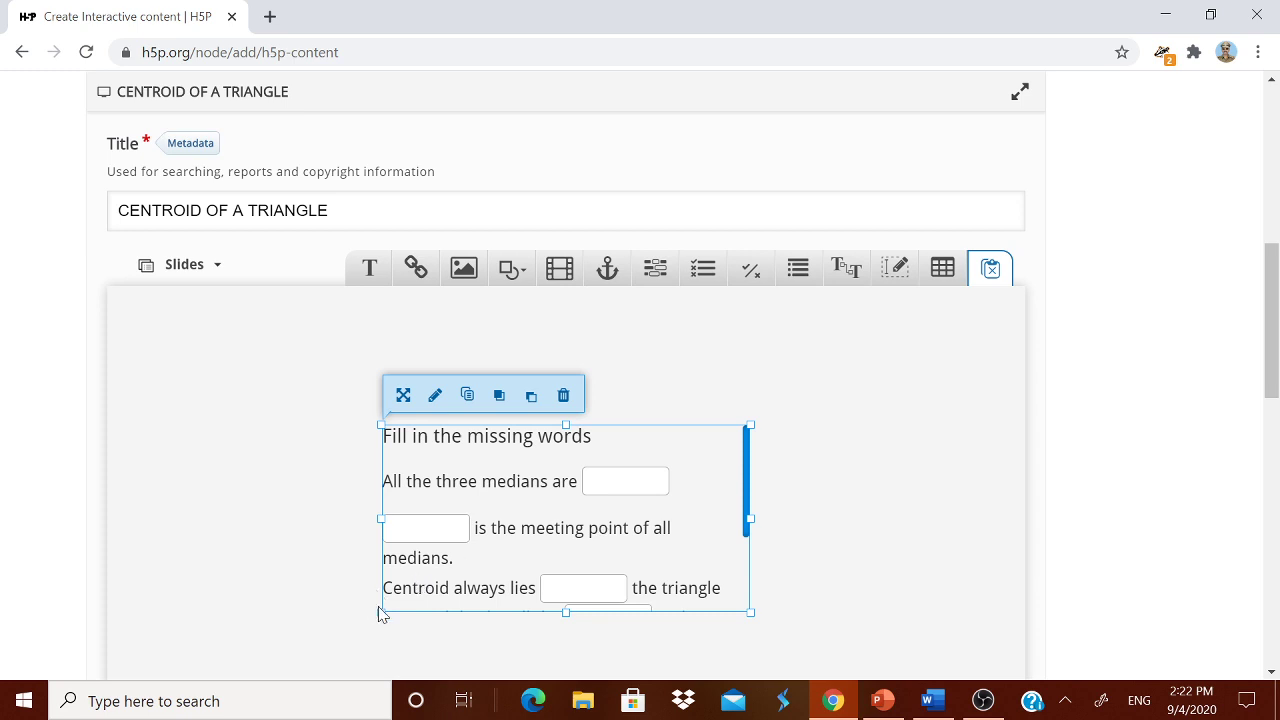
Step: Enlarge the Fill in the Blanks exercise to about 910 × 279 at position 8, 50, so all sentences and the Check button fit
{"action": "left_click_drag", "start_coordinate": [378, 611], "coordinate": [102, 621]}
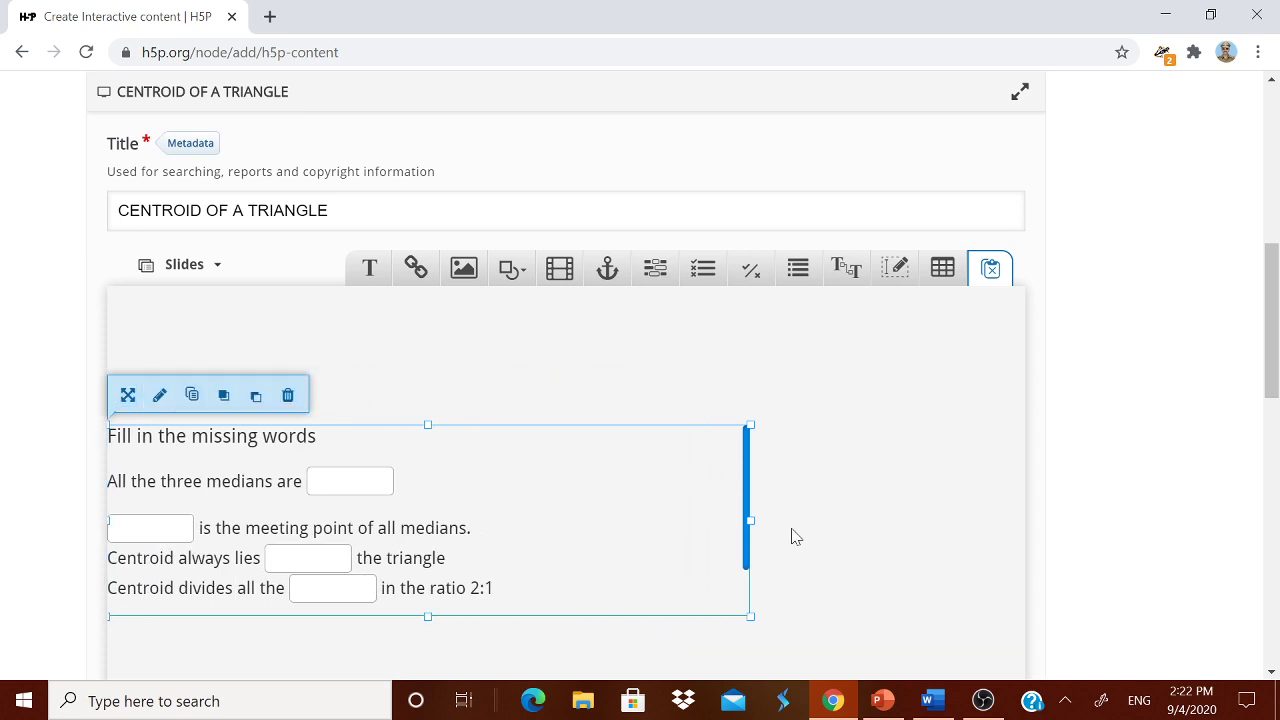
{"action": "left_click_drag", "start_coordinate": [745, 519], "coordinate": [956, 519]}
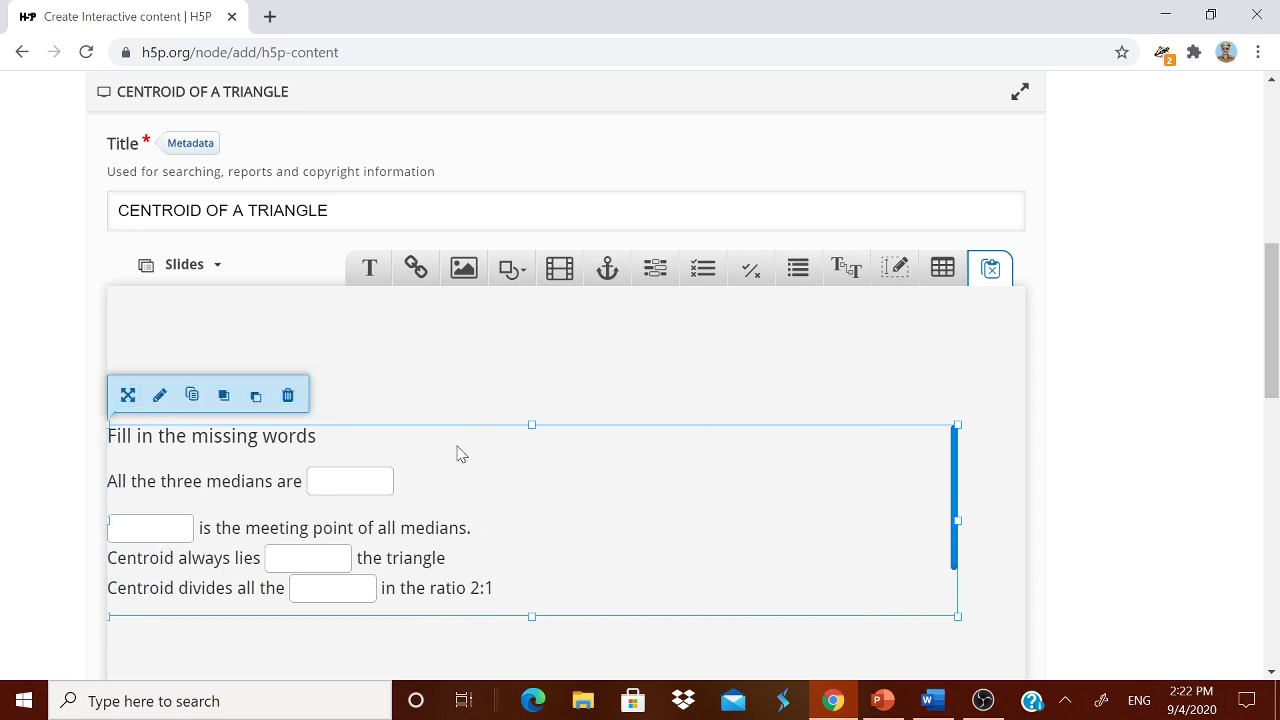
{"action": "left_click_drag", "start_coordinate": [535, 427], "coordinate": [560, 336]}
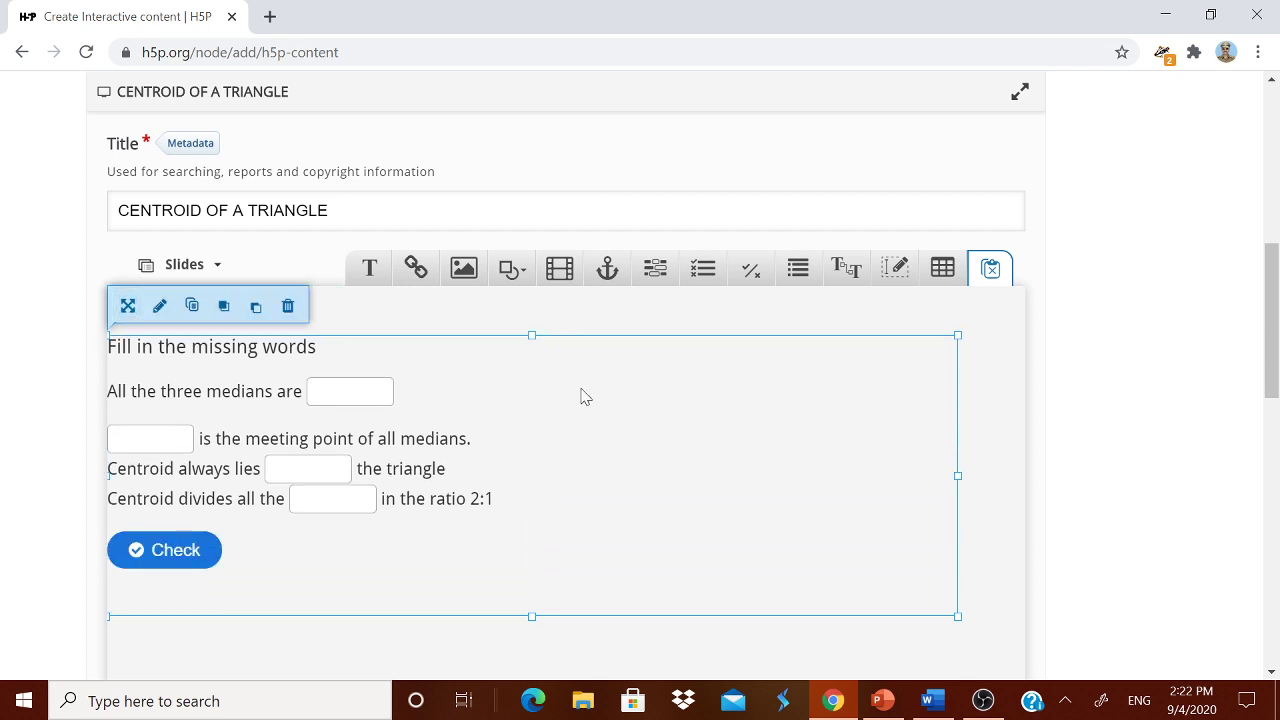
{"action": "left_click_drag", "start_coordinate": [955, 476], "coordinate": [1017, 476]}
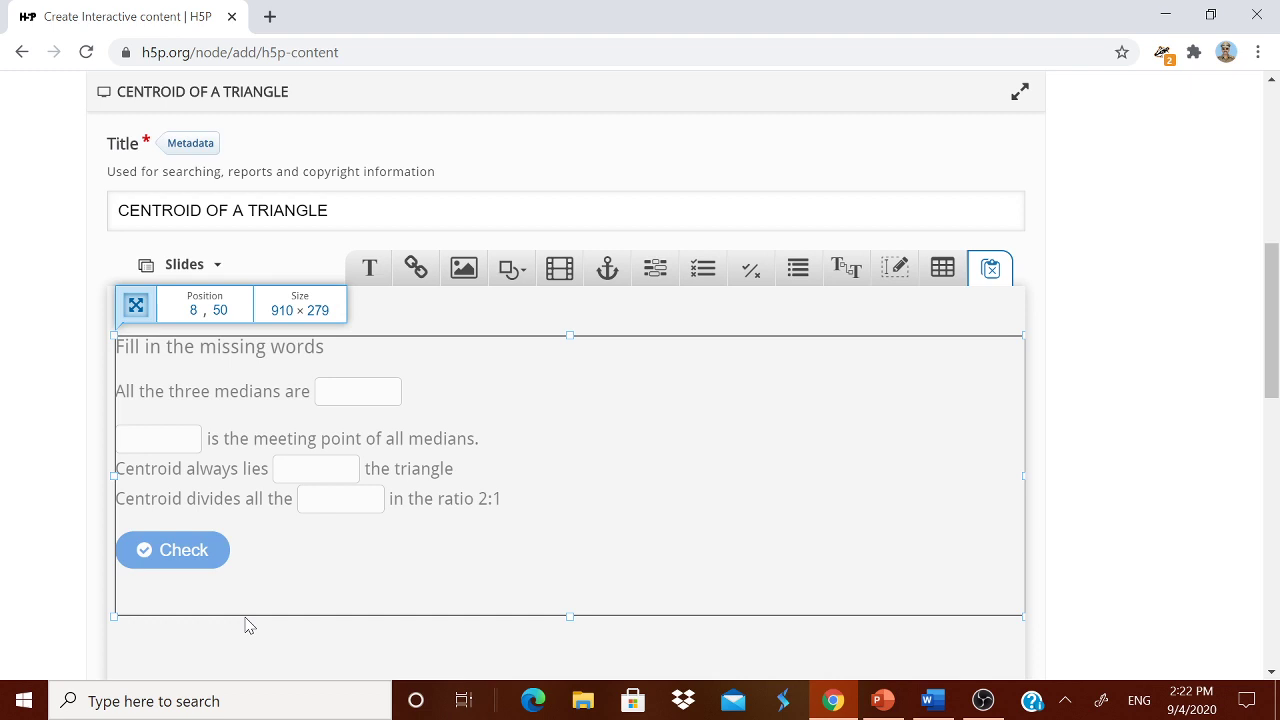
Step: Save the course presentation with the H5P display, download, embed and copyright options left enabled
{"action": "scroll", "coordinate": [515, 545], "scroll_direction": "down", "scroll_amount": 4}
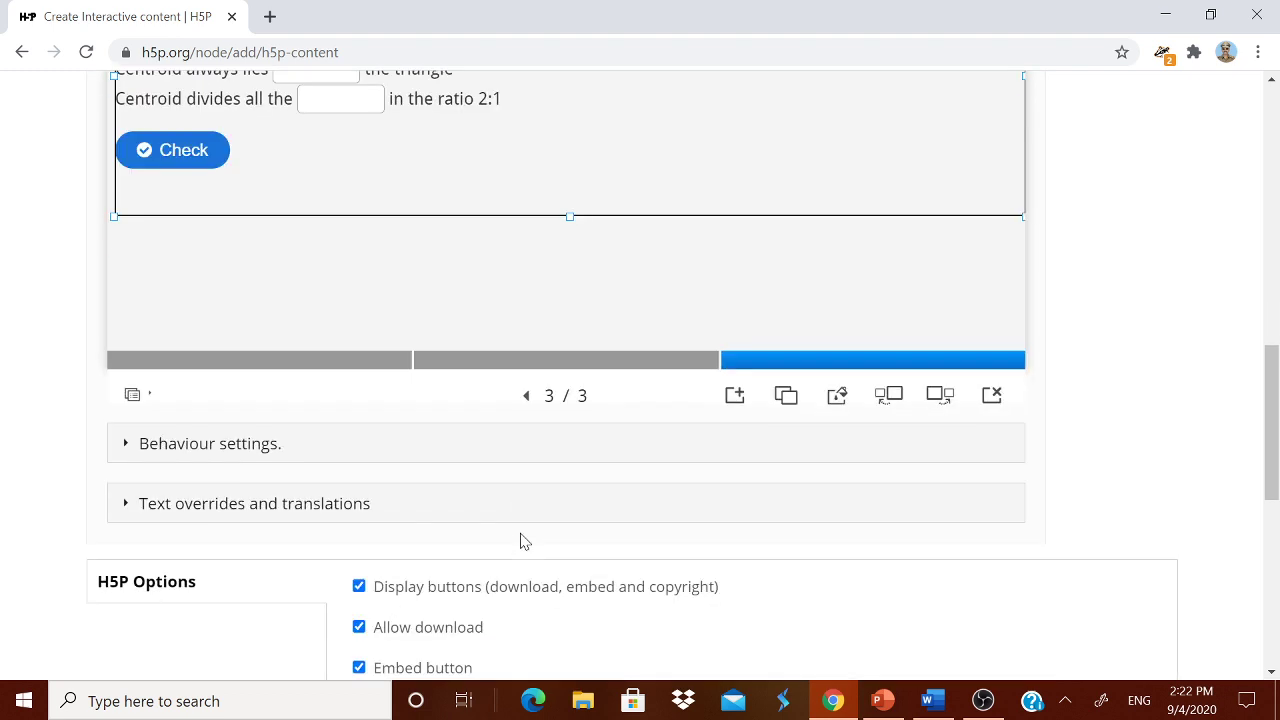
{"action": "scroll", "coordinate": [518, 538], "scroll_direction": "down", "scroll_amount": 4}
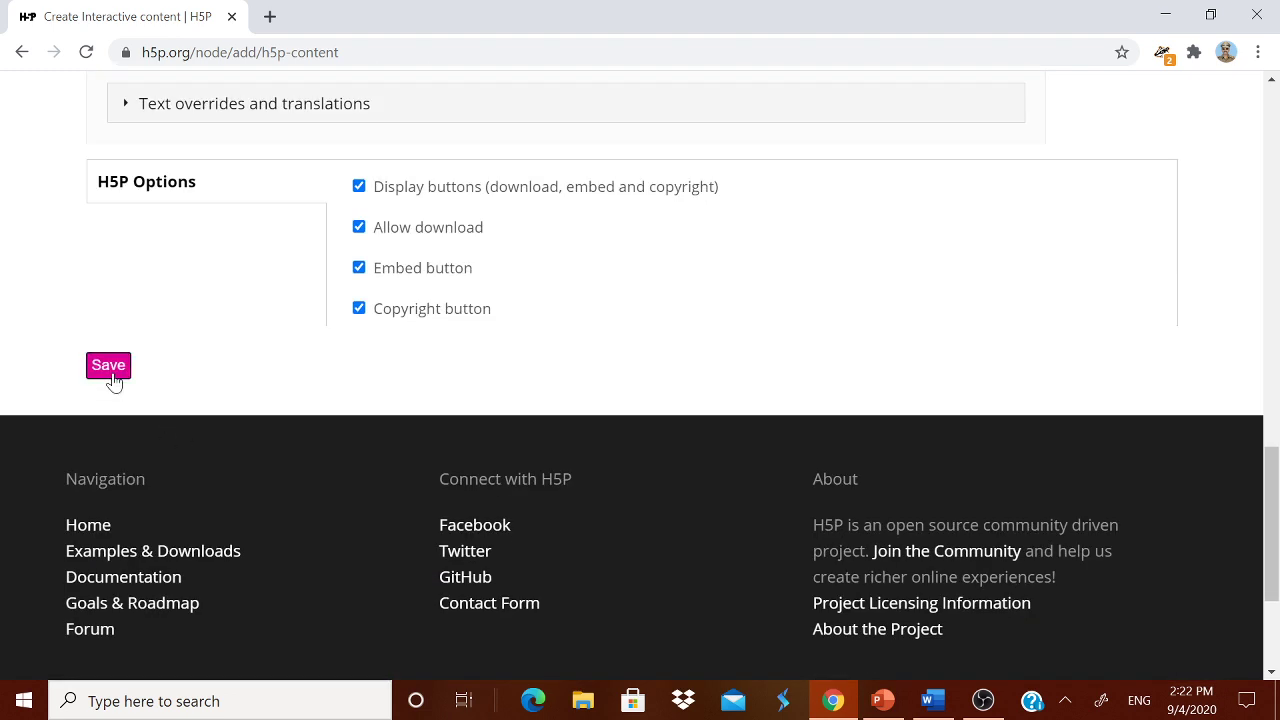
{"action": "left_click", "coordinate": [110, 376]}
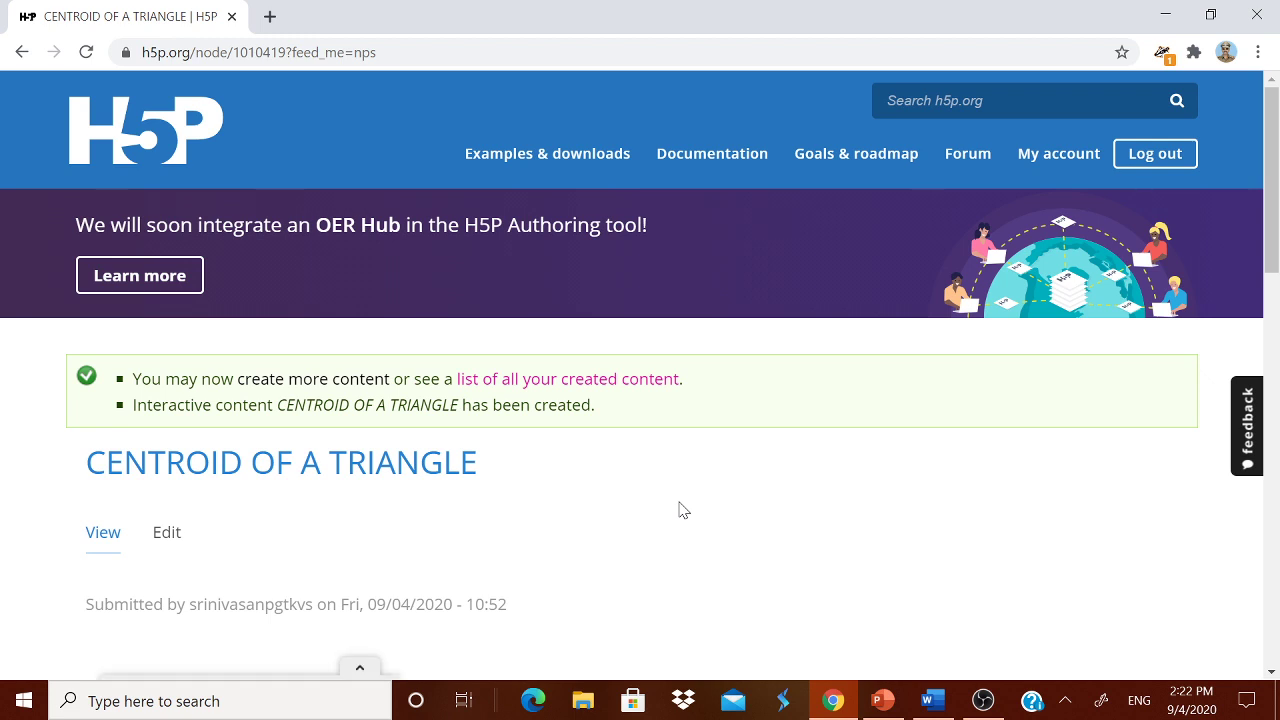
Step: Review the first slide of the saved presentation and open the GeoGebra worksheet link on the second slide
{"action": "scroll", "coordinate": [678, 510], "scroll_direction": "down", "scroll_amount": 5}
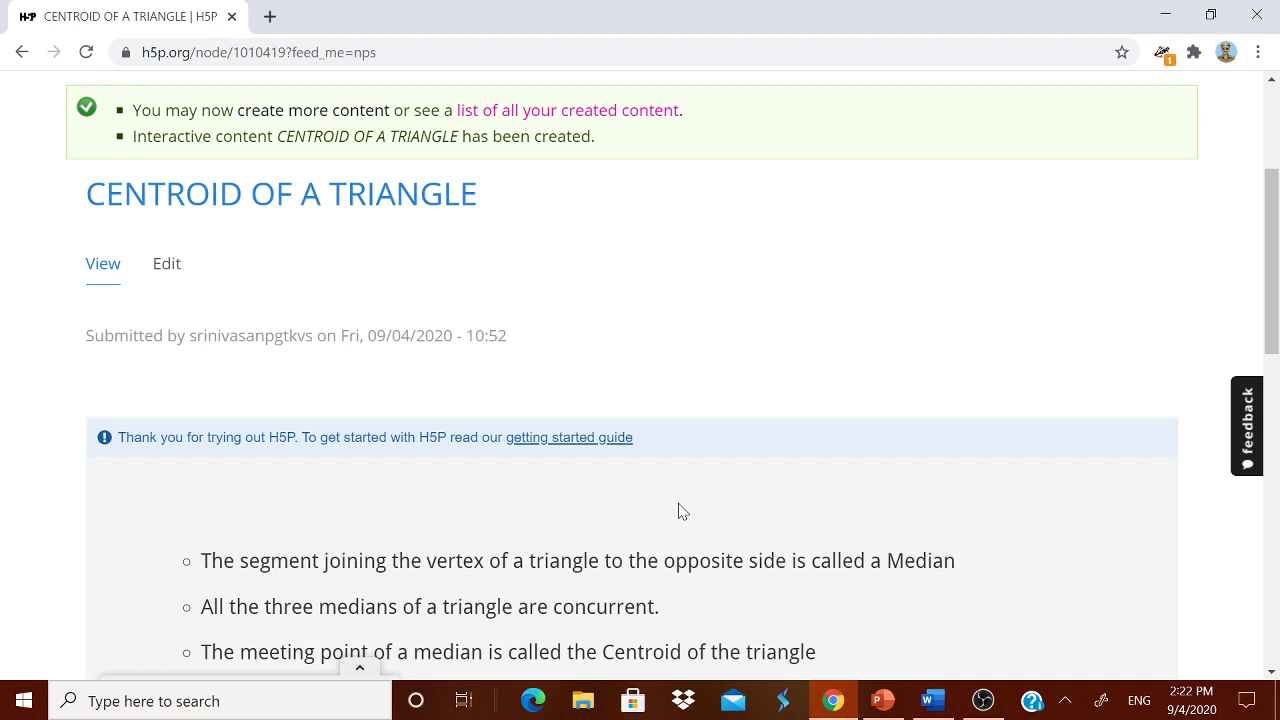
{"action": "scroll", "coordinate": [666, 511], "scroll_direction": "up", "scroll_amount": 1}
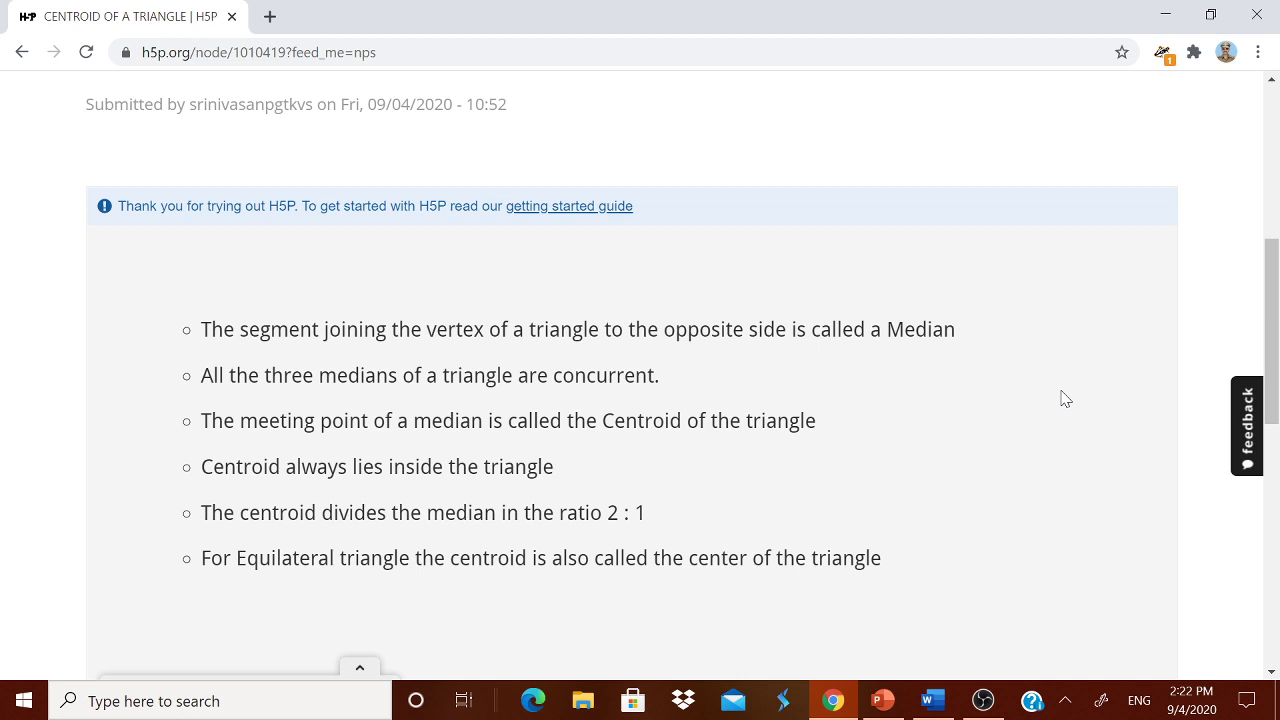
{"action": "scroll", "coordinate": [1062, 402], "scroll_direction": "down", "scroll_amount": 2}
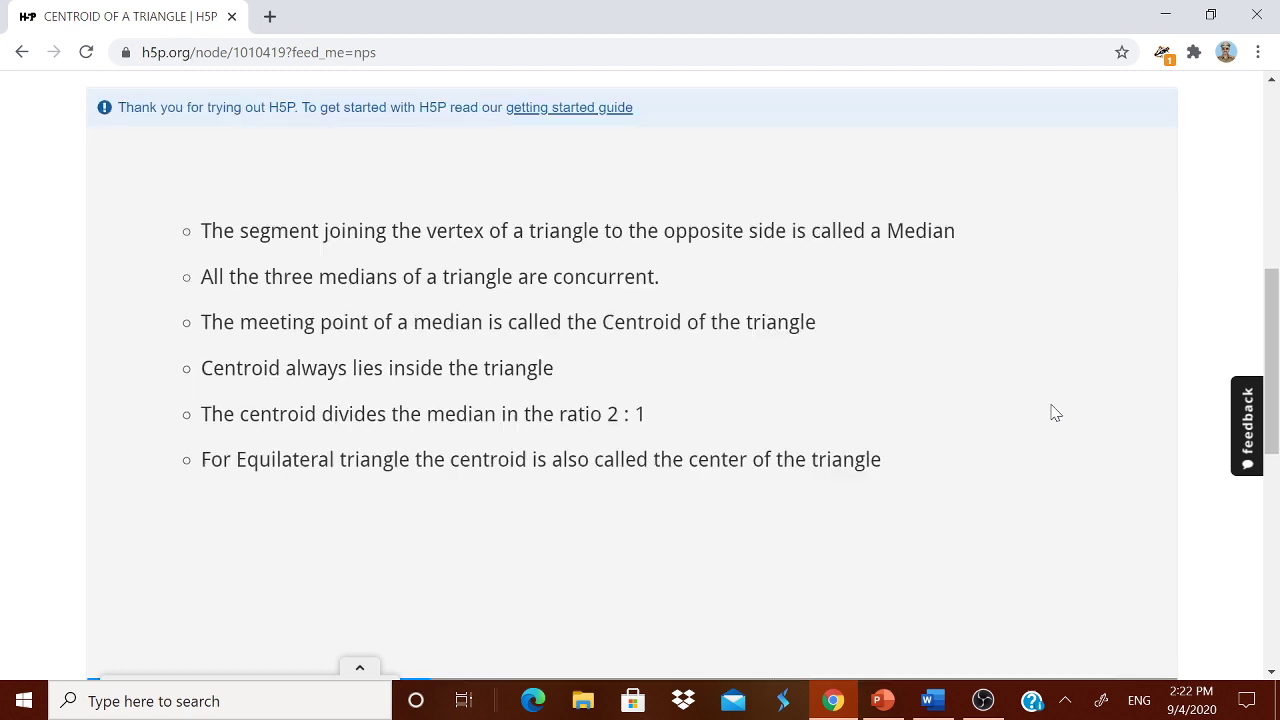
{"action": "left_click", "coordinate": [679, 617]}
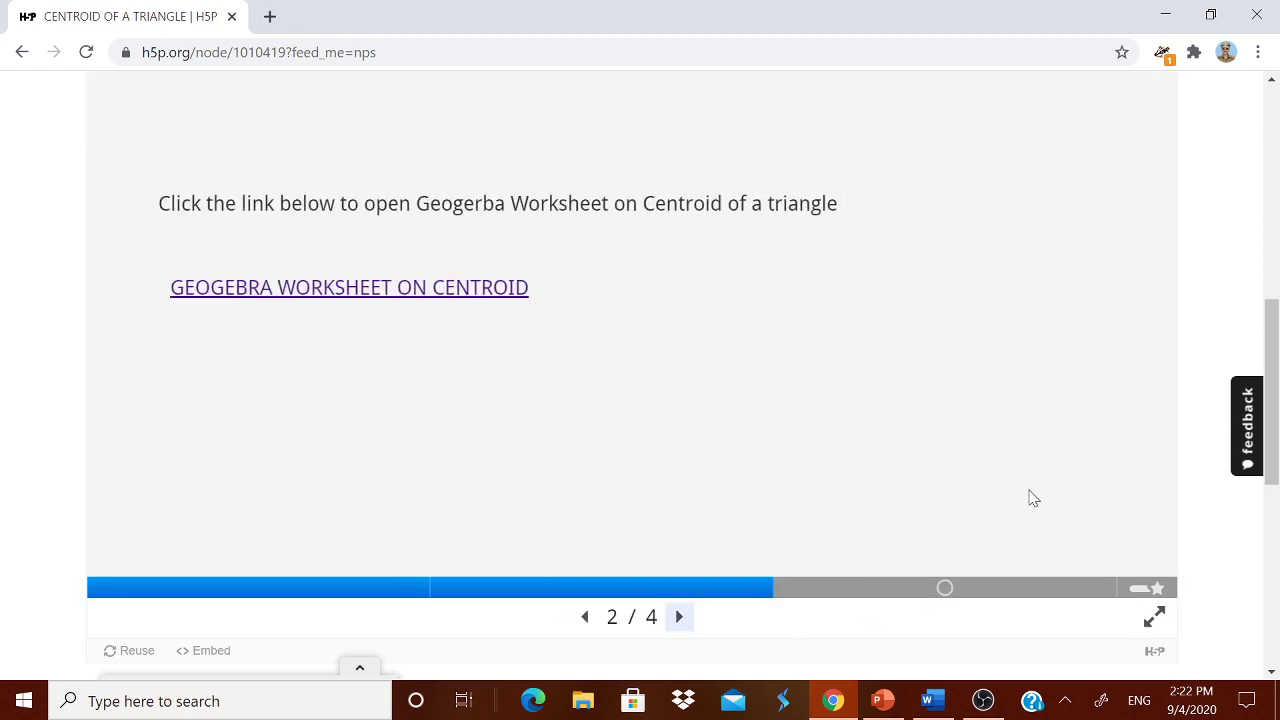
{"action": "scroll", "coordinate": [660, 449], "scroll_direction": "up", "scroll_amount": 1}
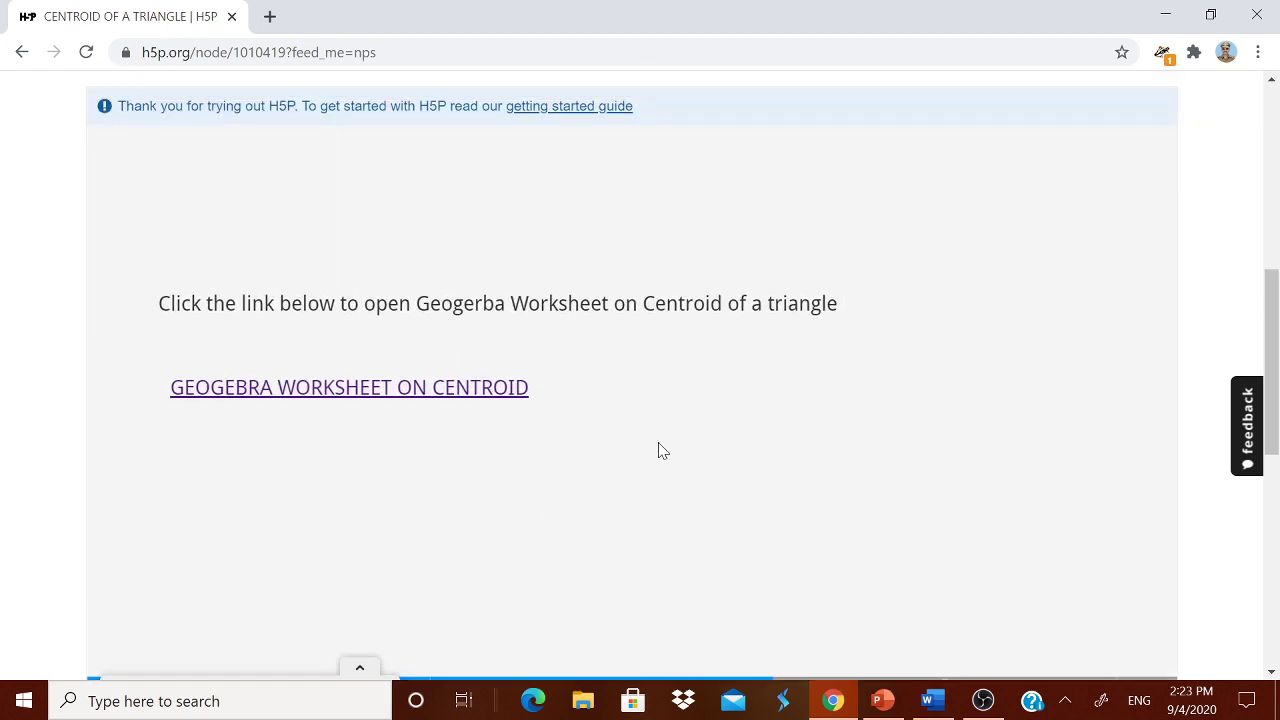
{"action": "left_click", "coordinate": [389, 396]}
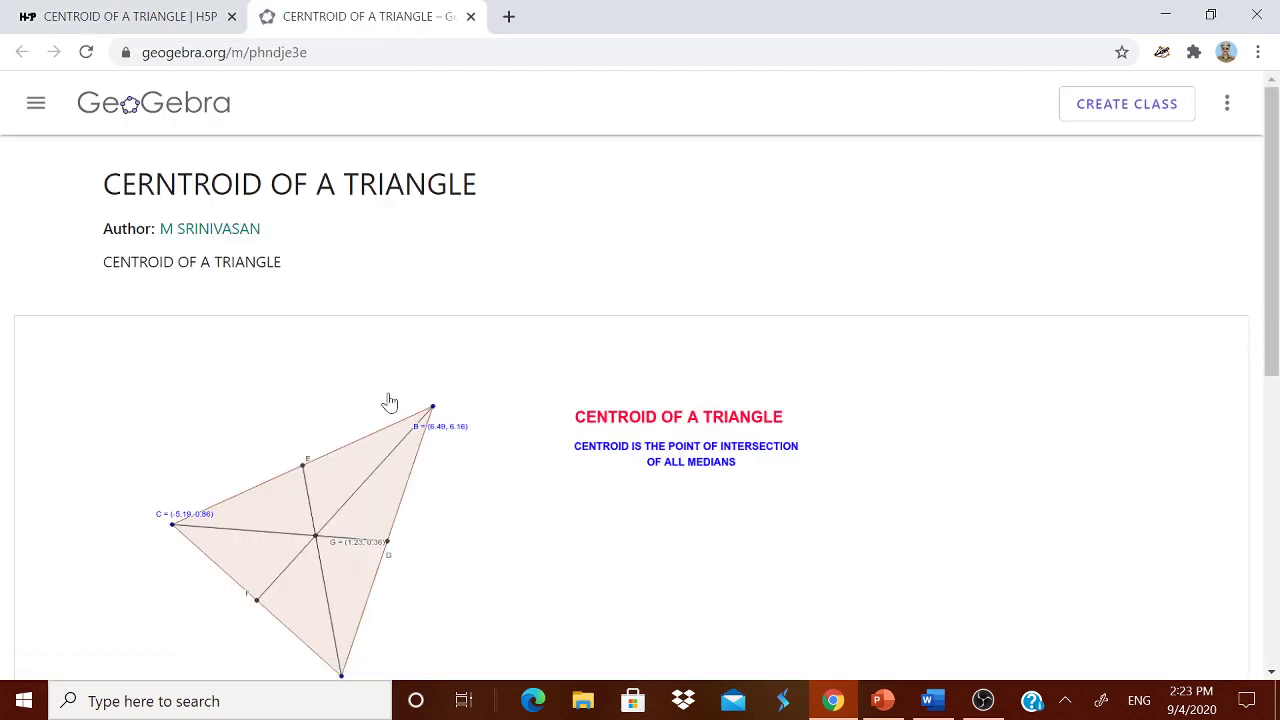
Step: Start the worksheet applet and move vertex A to about (14.11, -10.01) and vertex C to about (-9.08, -5.76)
{"action": "scroll", "coordinate": [600, 408], "scroll_direction": "down", "scroll_amount": 1}
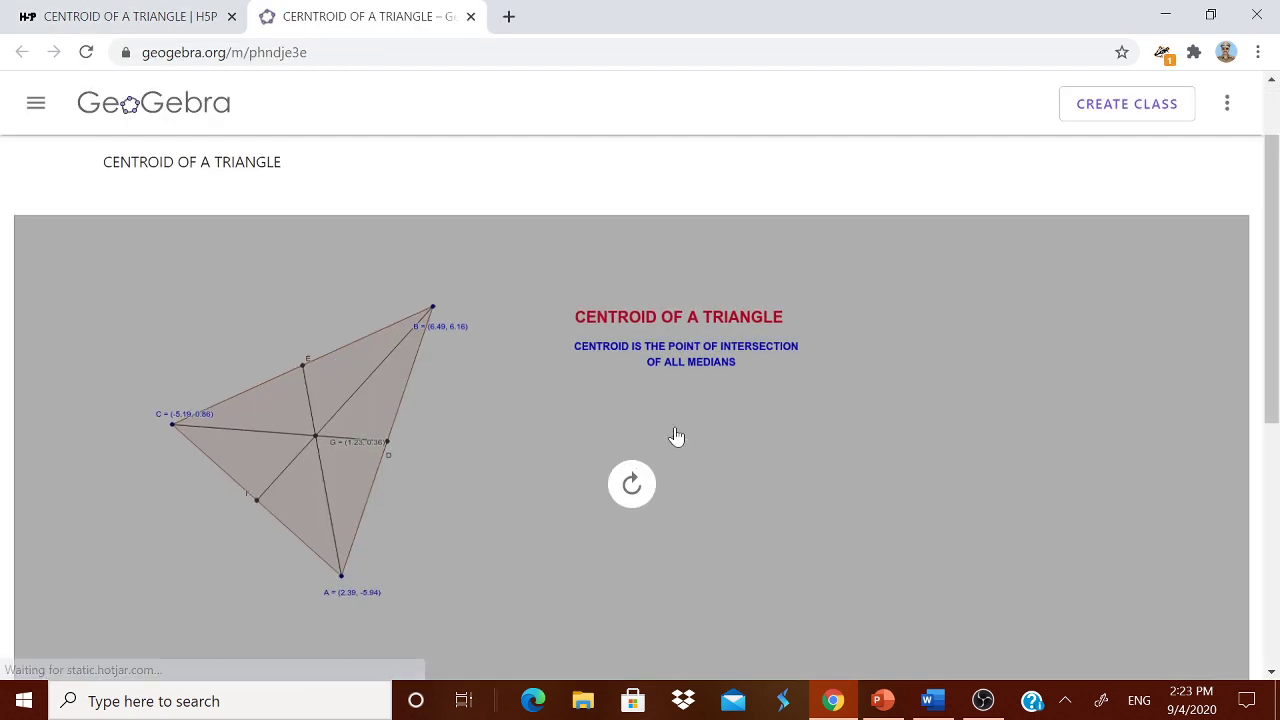
{"action": "scroll", "coordinate": [704, 431], "scroll_direction": "down", "scroll_amount": 2}
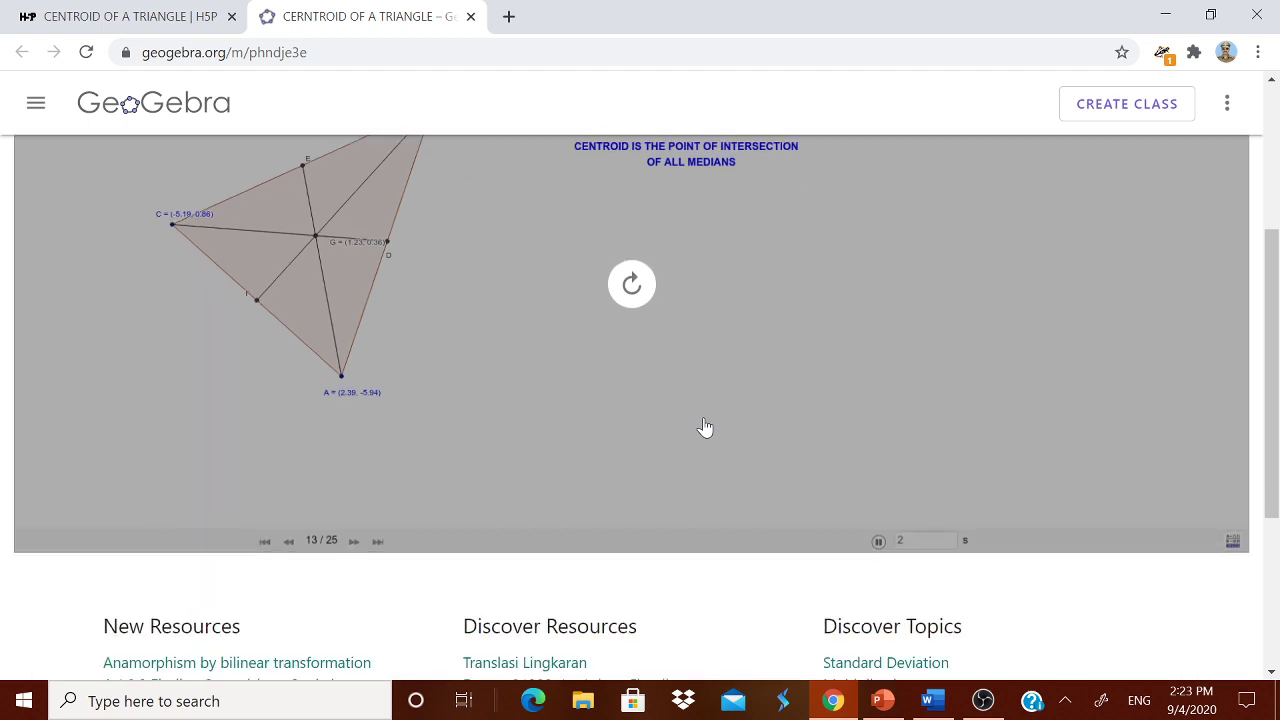
{"action": "left_click", "coordinate": [632, 286]}
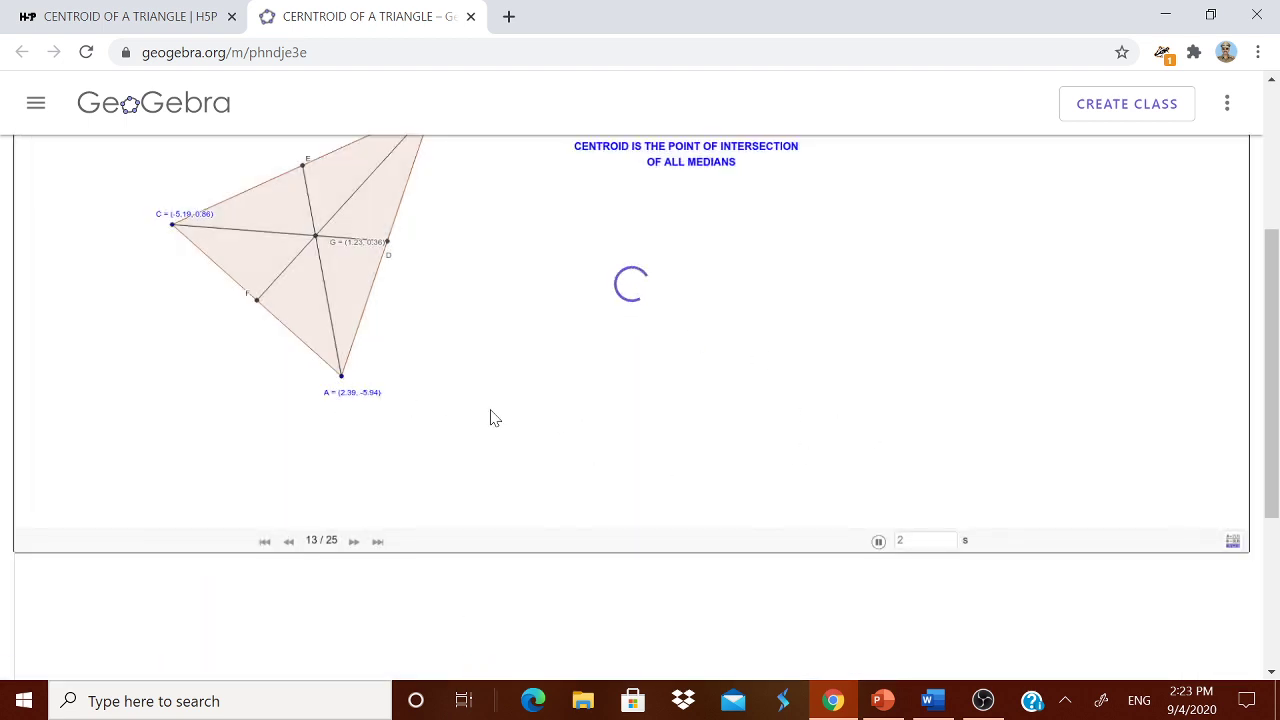
{"action": "left_click_drag", "start_coordinate": [341, 376], "coordinate": [601, 466]}
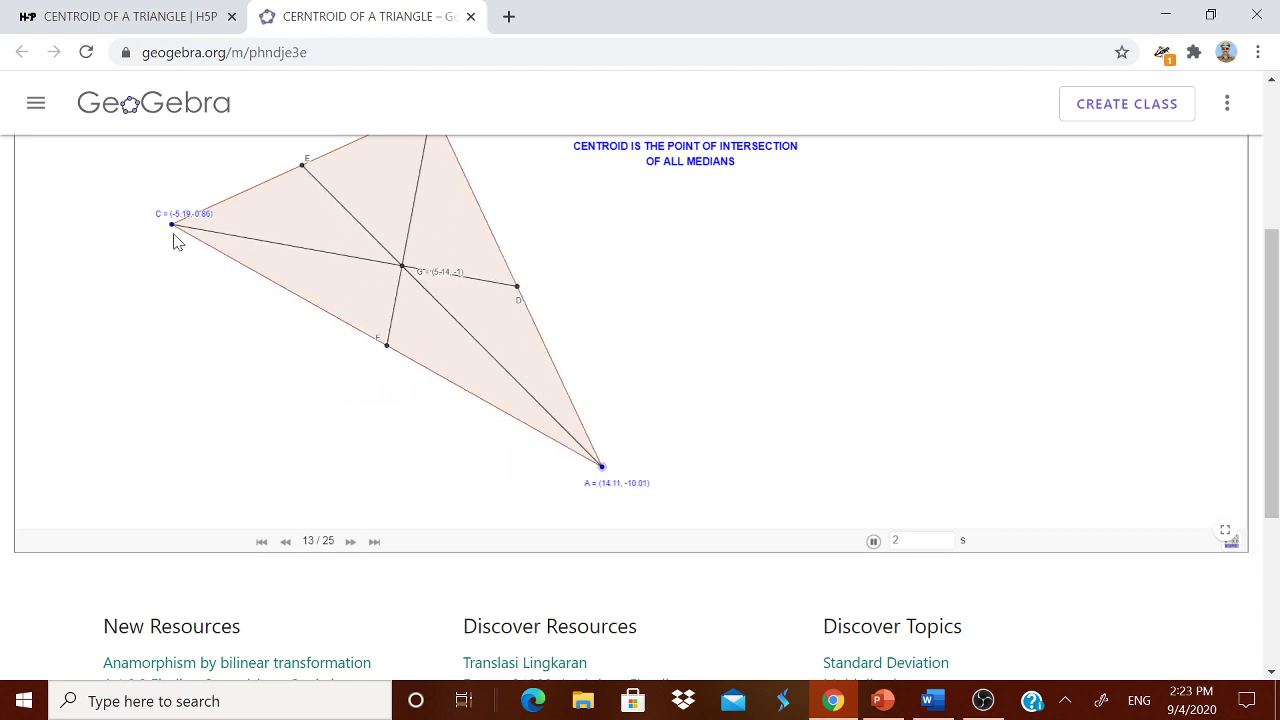
{"action": "left_click_drag", "start_coordinate": [172, 225], "coordinate": [85, 383]}
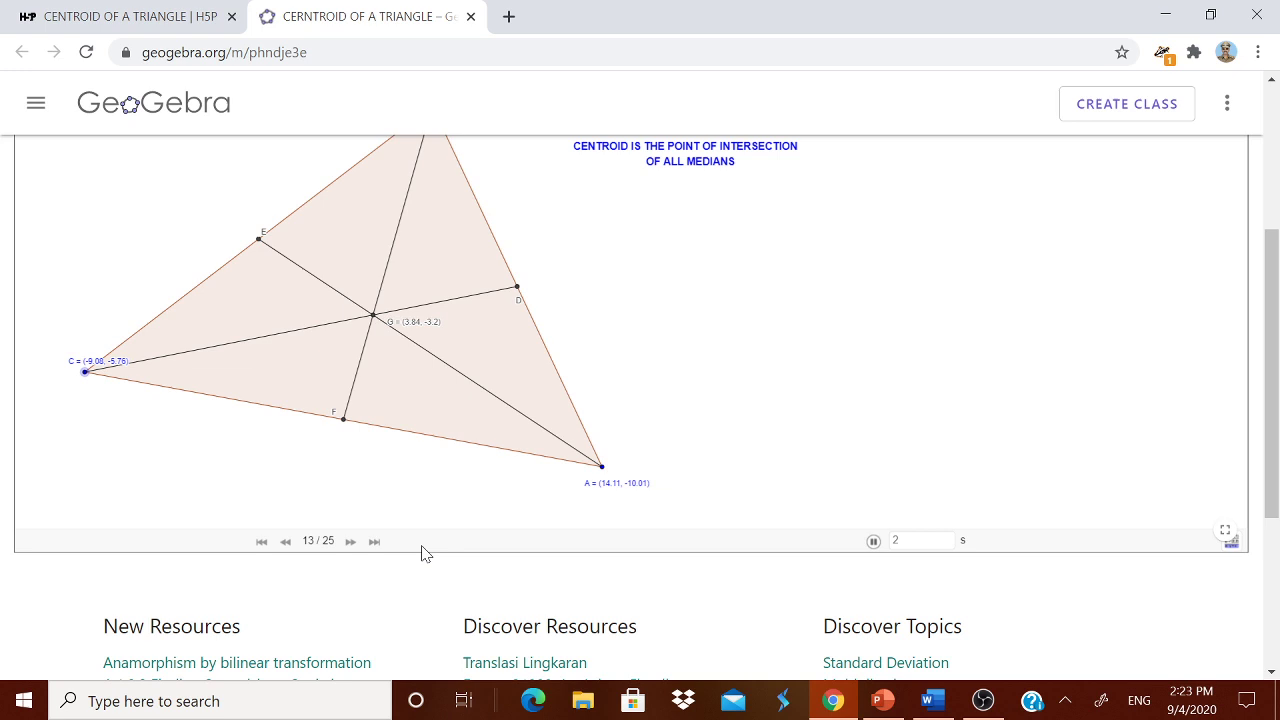
Step: Advance the worksheet's construction to step 25 and move vertex A to about (16.51, -11.68)
{"action": "left_click", "coordinate": [351, 543]}
{"action": "left_click", "coordinate": [351, 543]}
{"action": "left_click", "coordinate": [351, 543]}
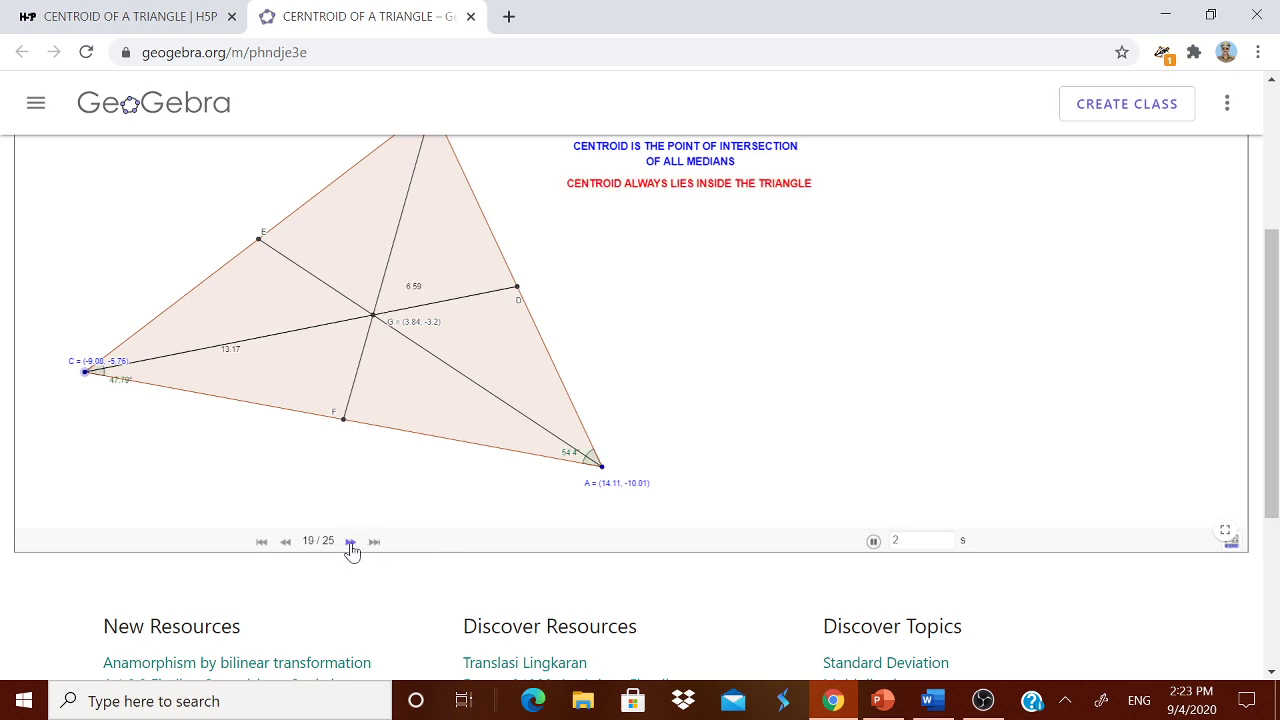
{"action": "left_click", "coordinate": [351, 543]}
{"action": "left_click", "coordinate": [351, 543]}
{"action": "left_click", "coordinate": [351, 543]}
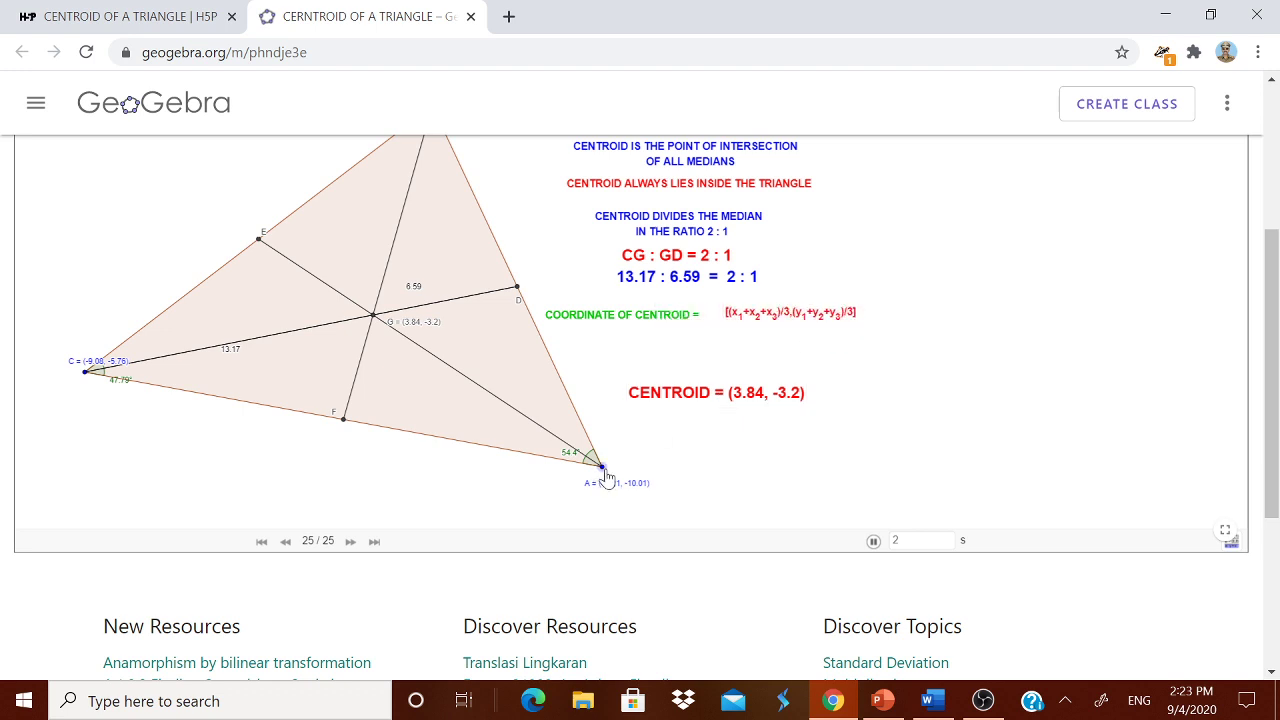
{"action": "left_click_drag", "start_coordinate": [605, 477], "coordinate": [655, 503]}
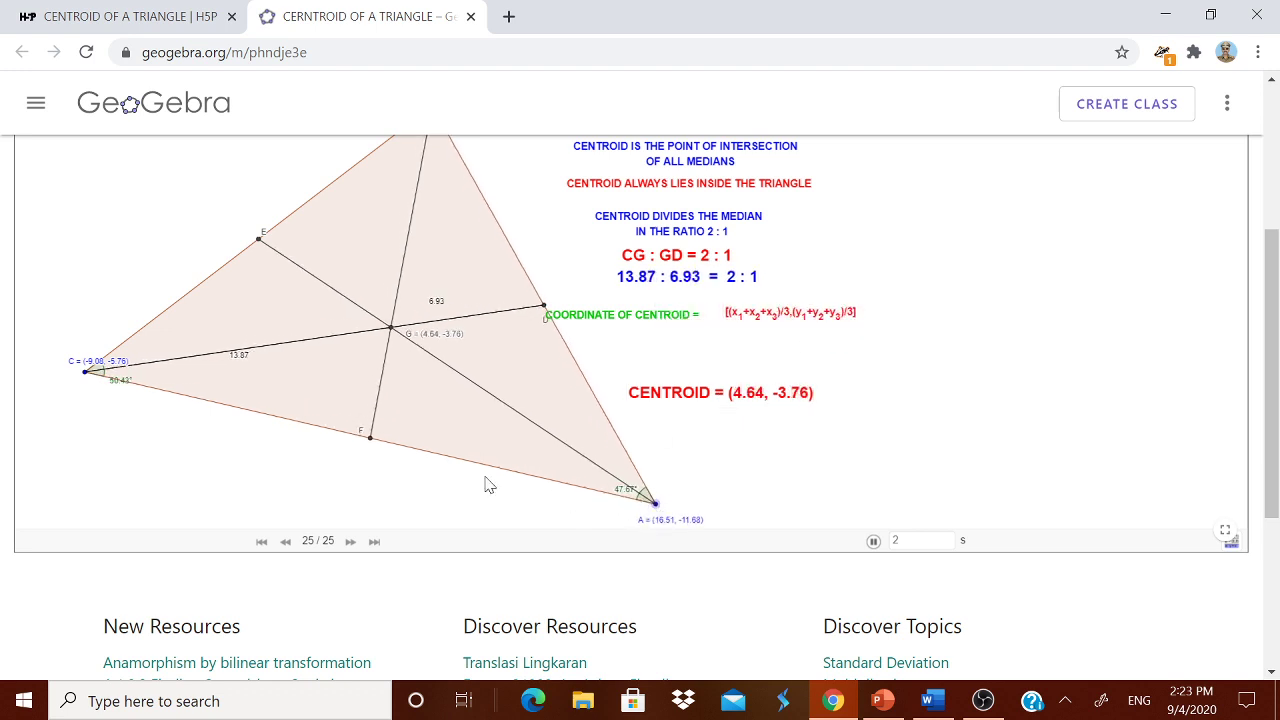
Step: Close the GeoGebra worksheet and go to the Fill in the Blanks exercise on the presentation's third slide
{"action": "left_click", "coordinate": [471, 17]}
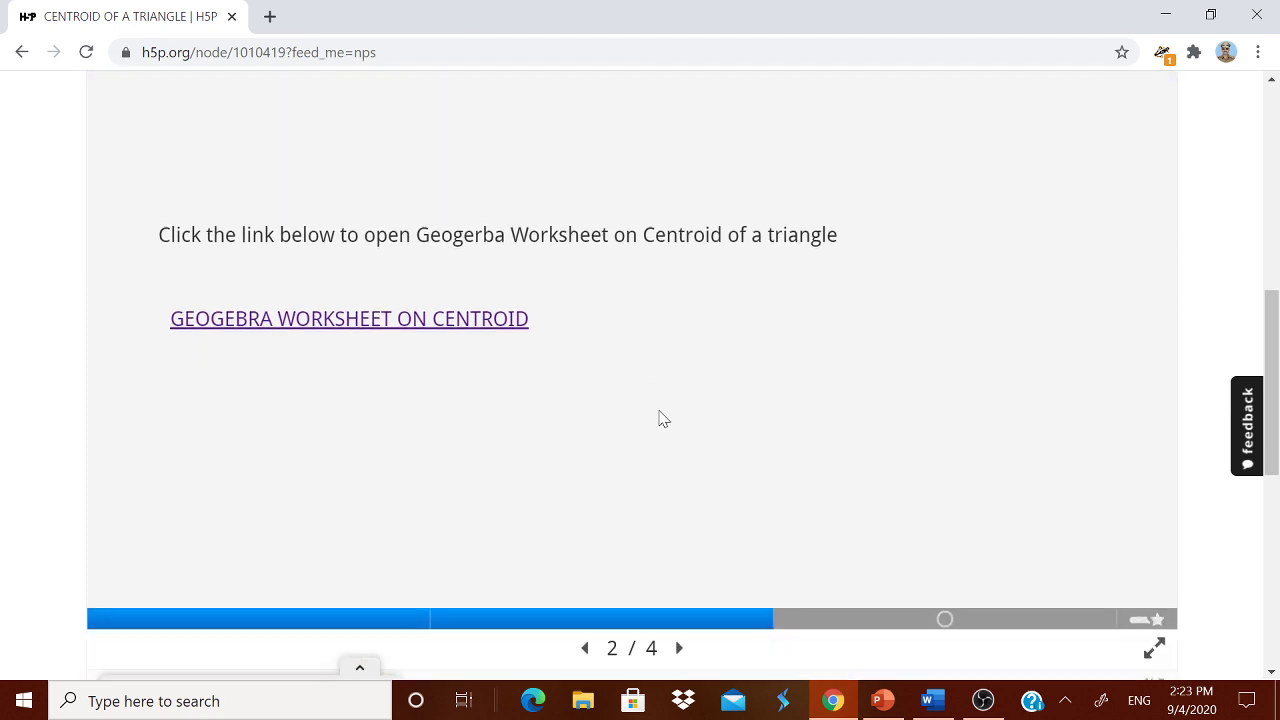
{"action": "scroll", "coordinate": [659, 418], "scroll_direction": "down", "scroll_amount": 1}
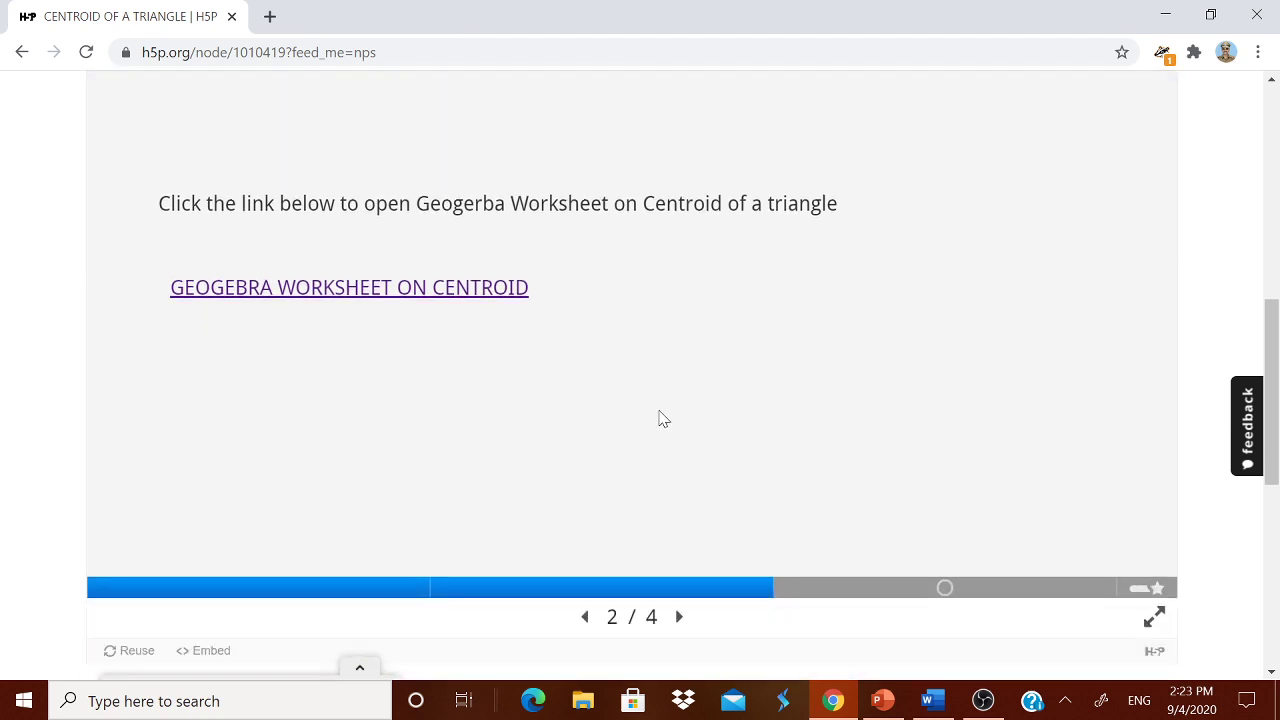
{"action": "left_click", "coordinate": [679, 617]}
{"action": "scroll", "coordinate": [701, 474], "scroll_direction": "up", "scroll_amount": 2}
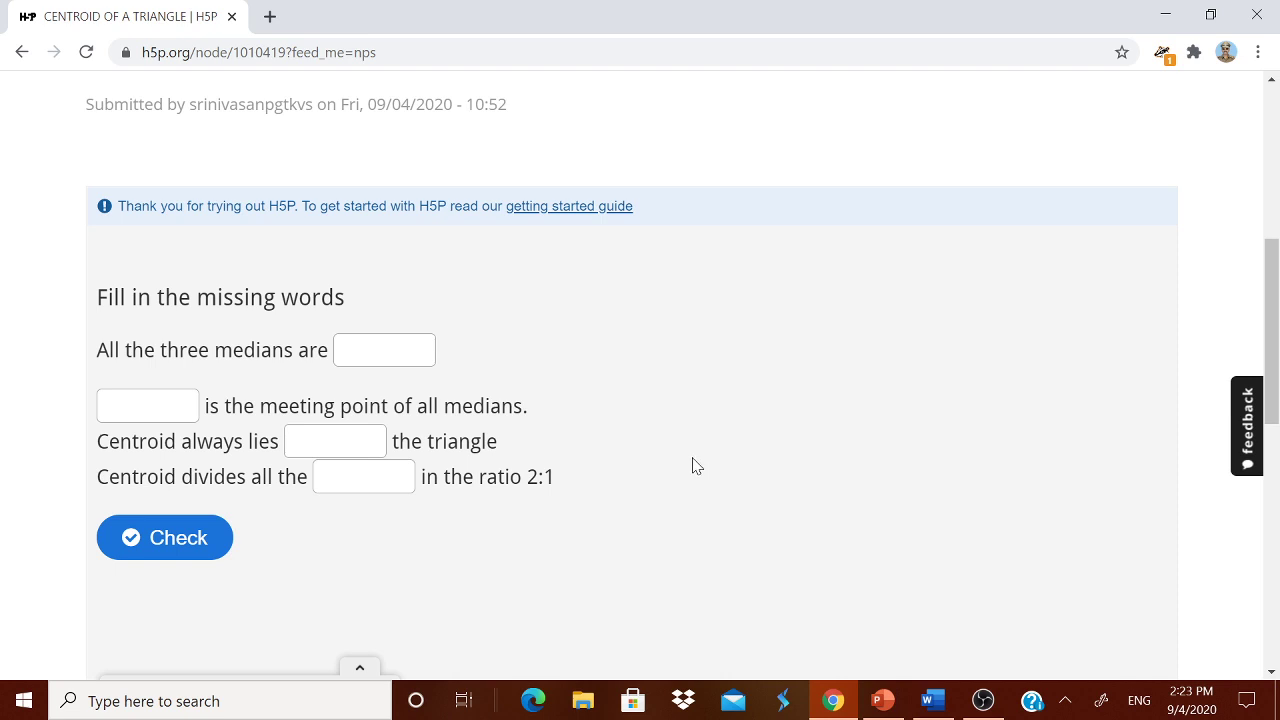
Step: Answer the blank in the sentence about the three medians with "Concurrent"
{"action": "left_click", "coordinate": [384, 350]}
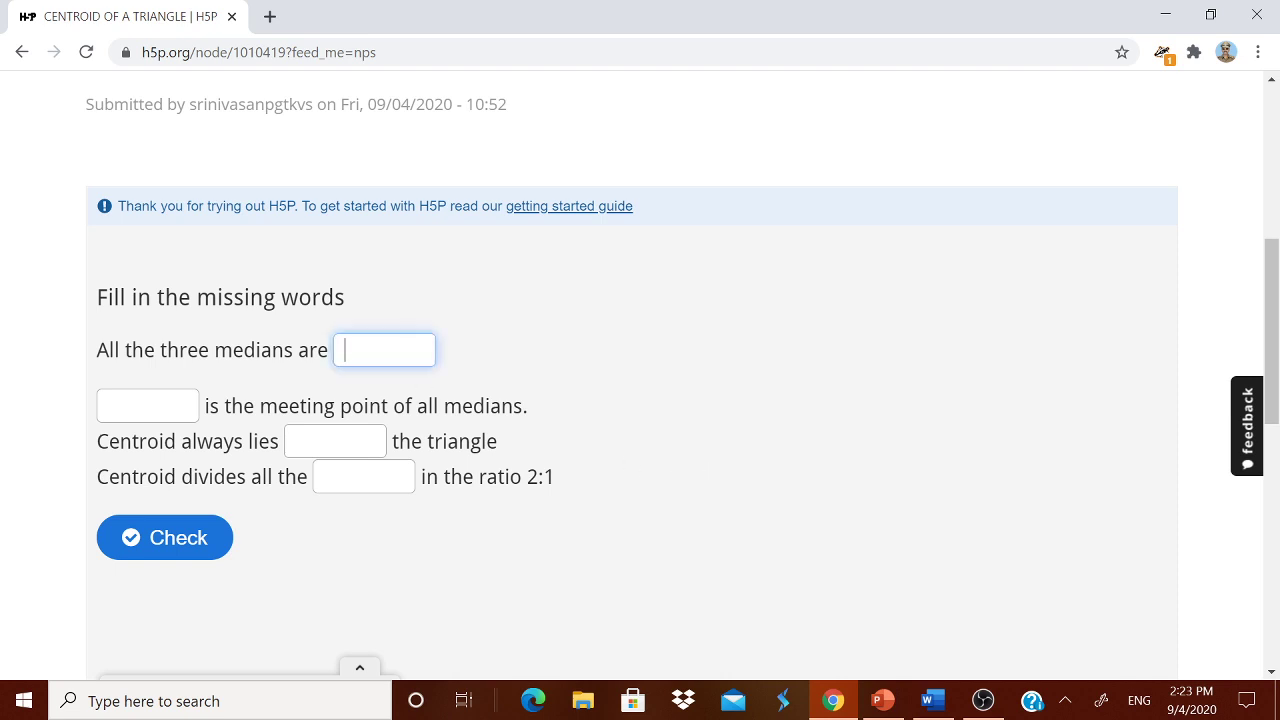
{"action": "type", "text": "CON CU"}
{"action": "key", "text": "BackSpace"}
{"action": "key", "text": "BackSpace"}
{"action": "key", "text": "BackSpace"}
{"action": "key", "text": "BackSpace"}
{"action": "type", "text": "oncufrre"}
{"action": "key", "text": "BackSpace"}
{"action": "key", "text": "BackSpace"}
{"action": "key", "text": "BackSpace"}
{"action": "key", "text": "BackSpace"}
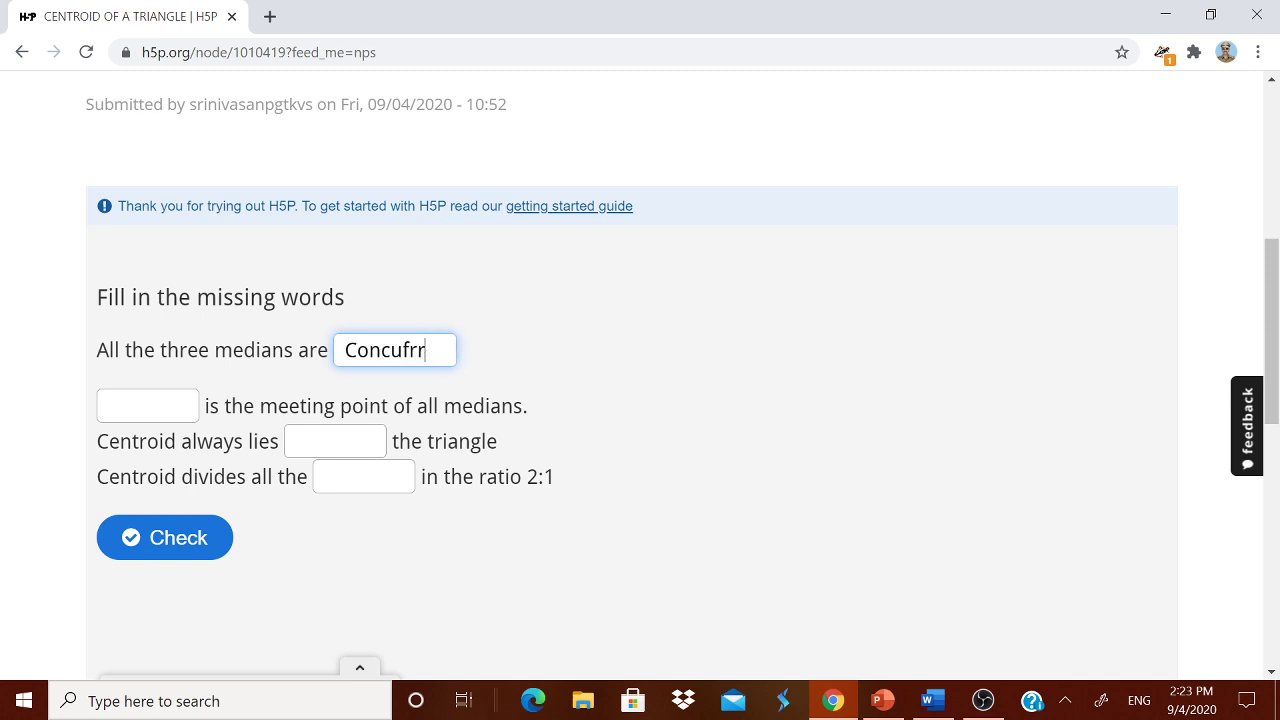
{"action": "type", "text": "rrent"}
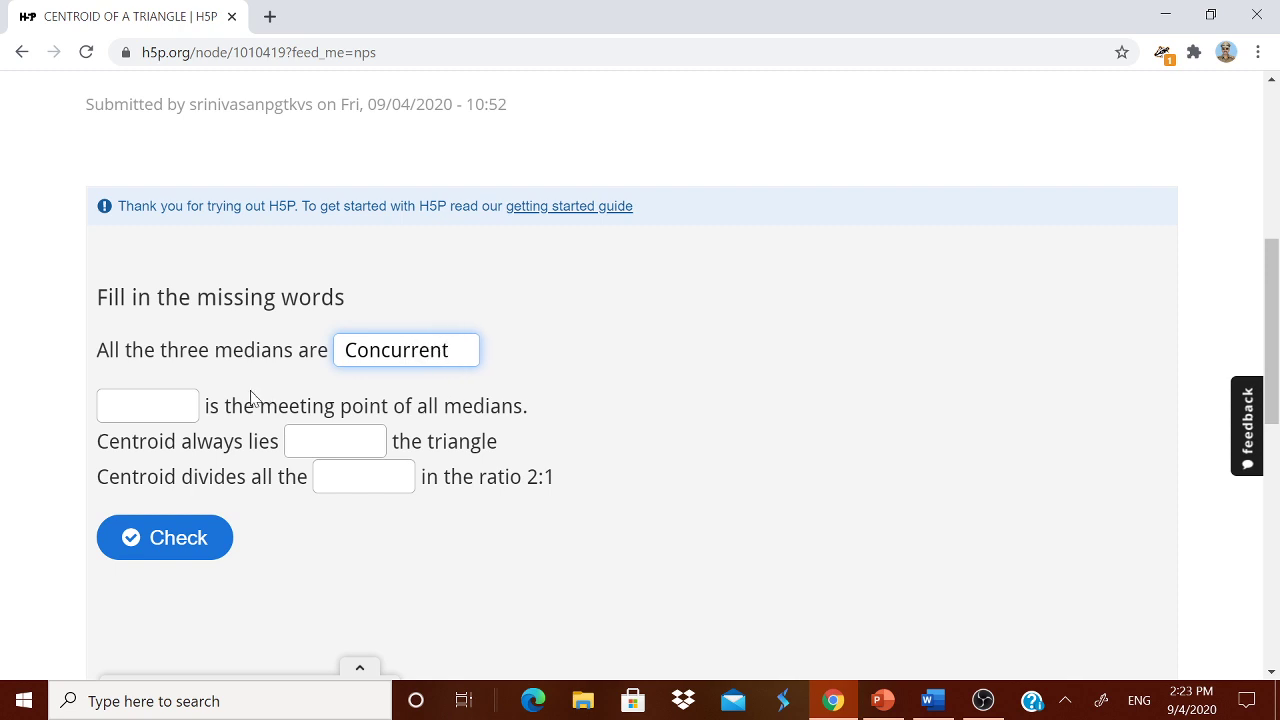
Step: Fill the remaining three blanks with "centroid", "inside" and "medians", and check the answers
{"action": "left_click", "coordinate": [148, 405]}
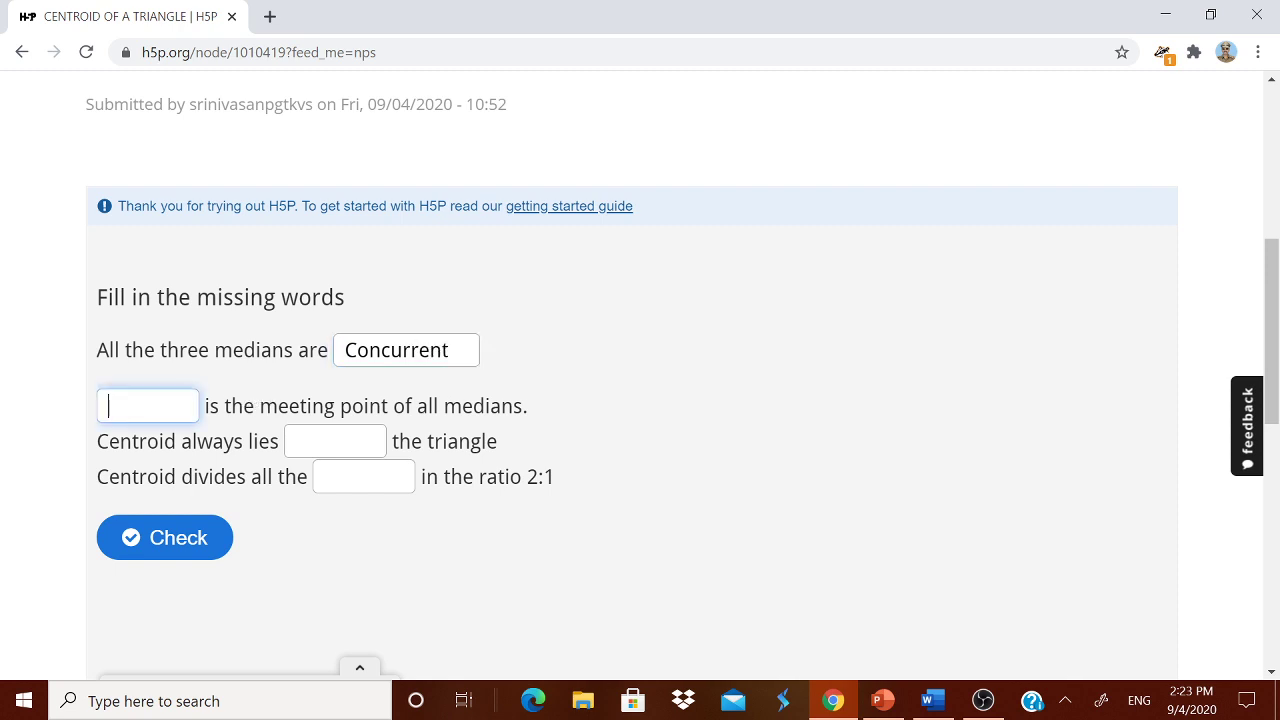
{"action": "type", "text": "centroid"}
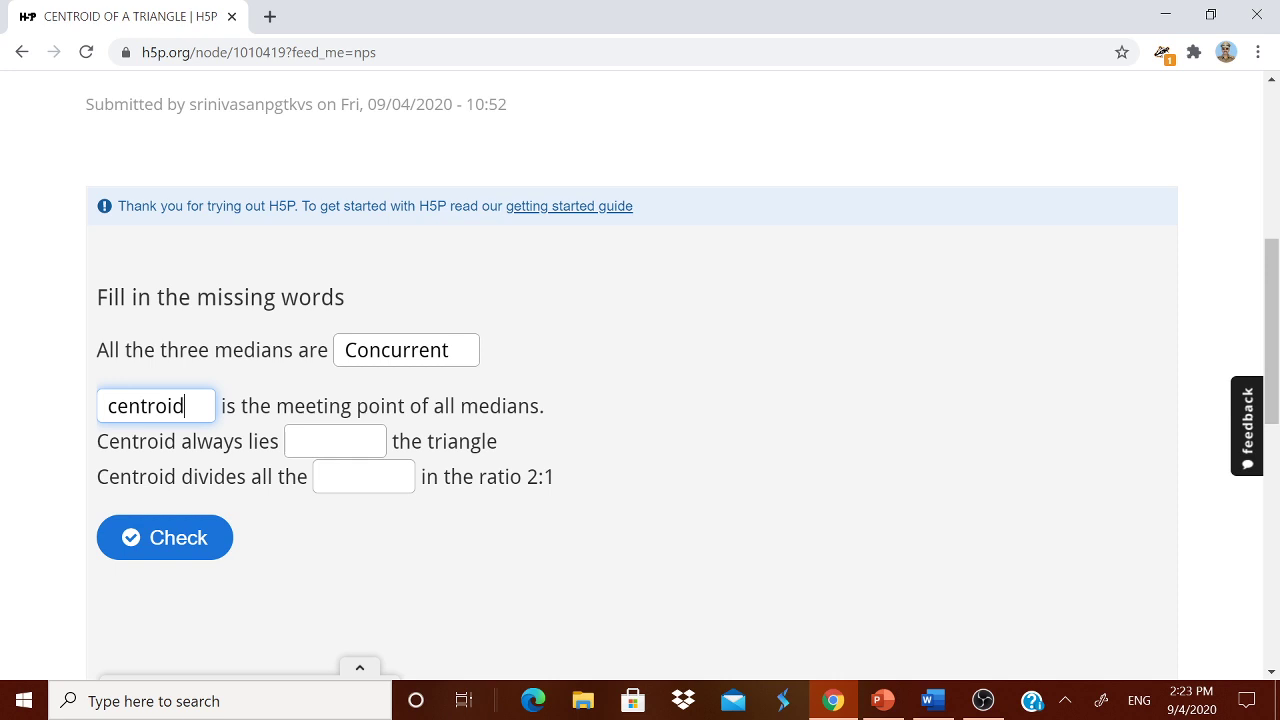
{"action": "left_click", "coordinate": [335, 441]}
{"action": "type", "text": "indis"}
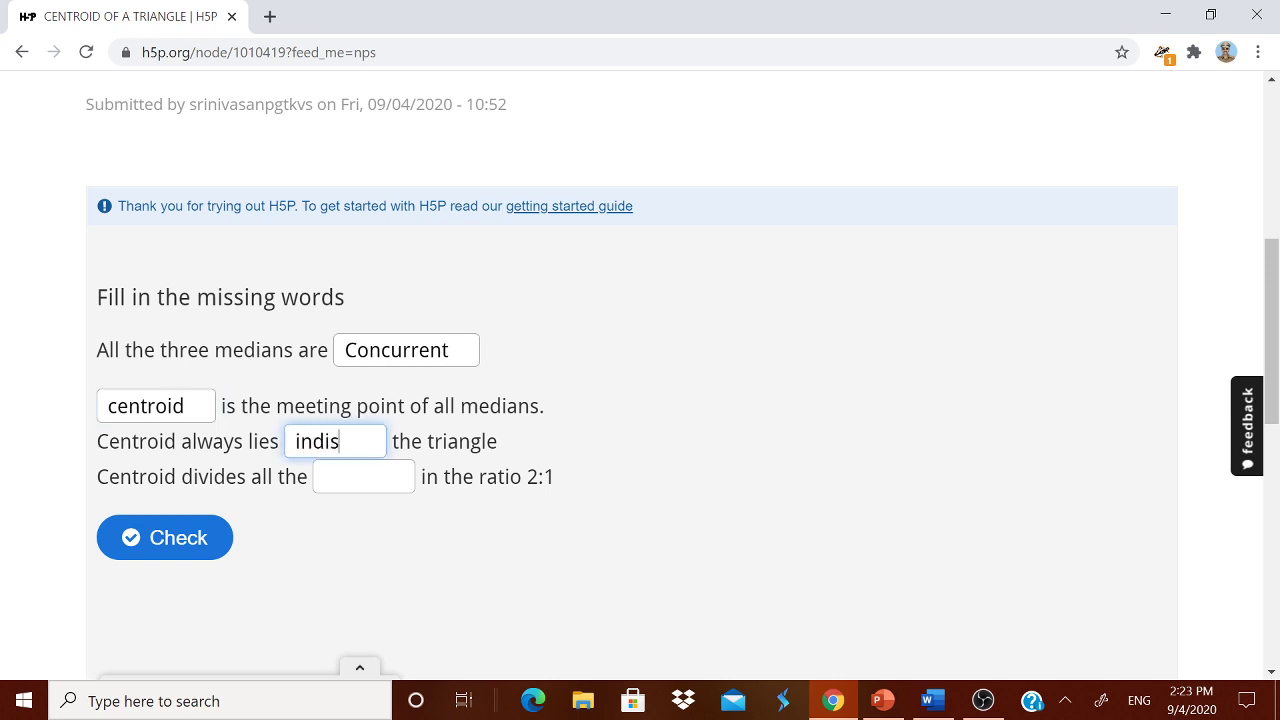
{"action": "key", "text": "BackSpace"}
{"action": "key", "text": "BackSpace"}
{"action": "type", "text": "side"}
{"action": "left_click", "coordinate": [363, 476]}
{"action": "type", "text": "medians"}
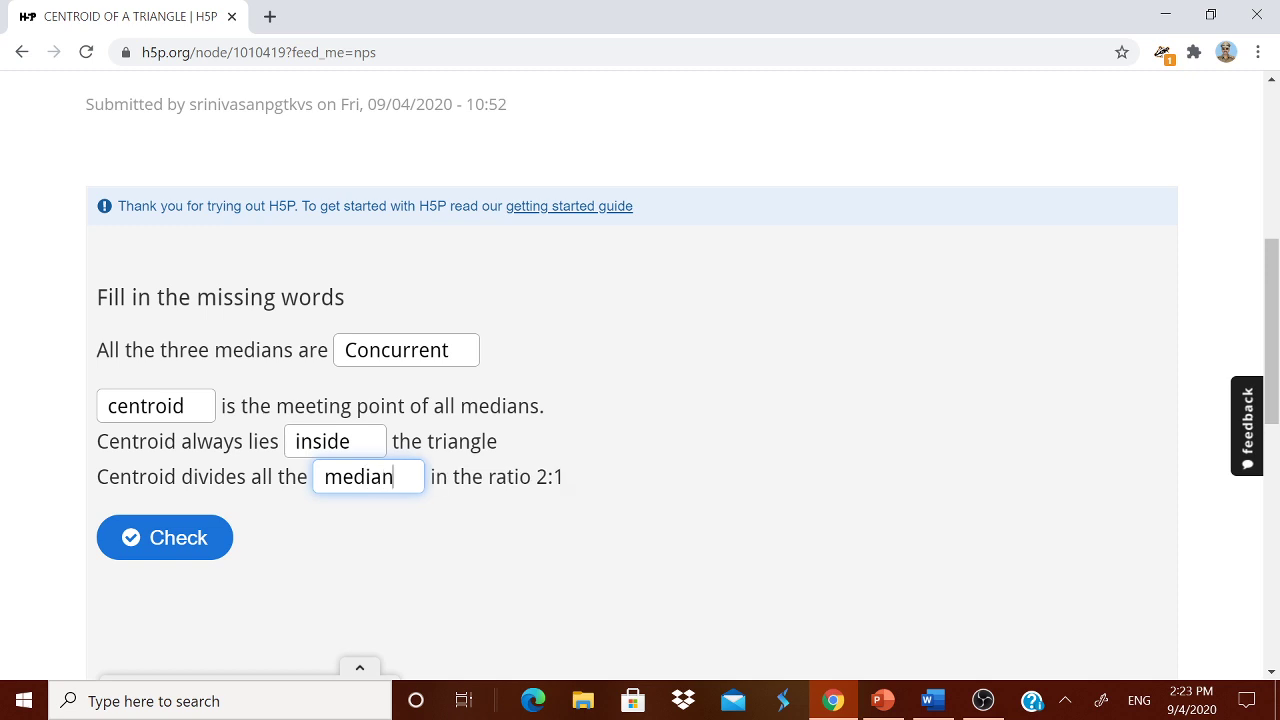
{"action": "left_click", "coordinate": [221, 556]}
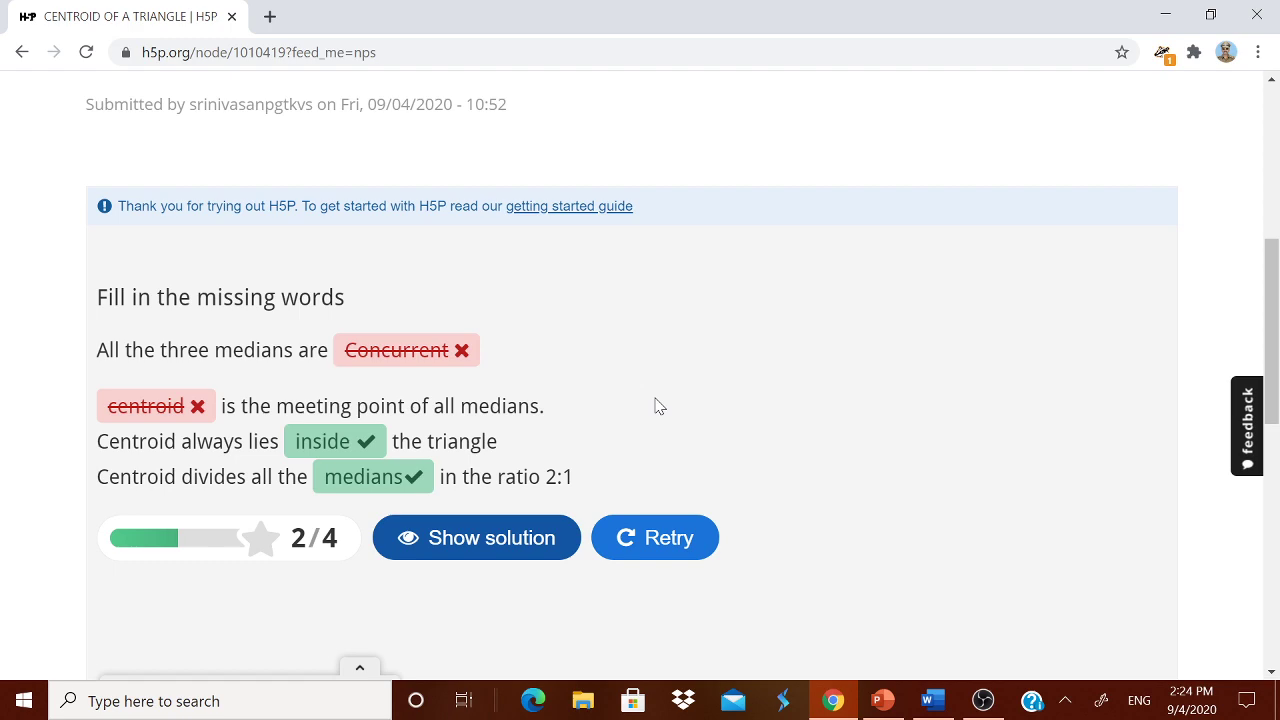
{"action": "scroll", "coordinate": [660, 395], "scroll_direction": "down", "scroll_amount": 4}
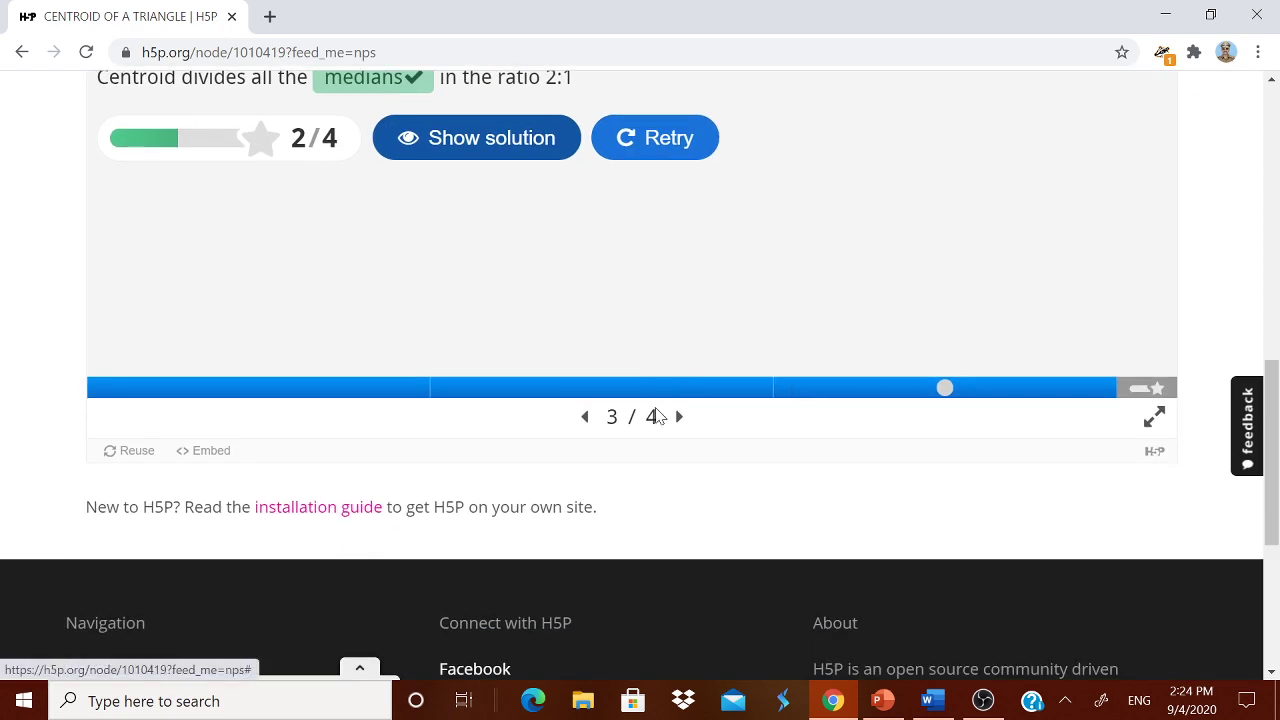
{"action": "scroll", "coordinate": [694, 306], "scroll_direction": "down", "scroll_amount": 3}
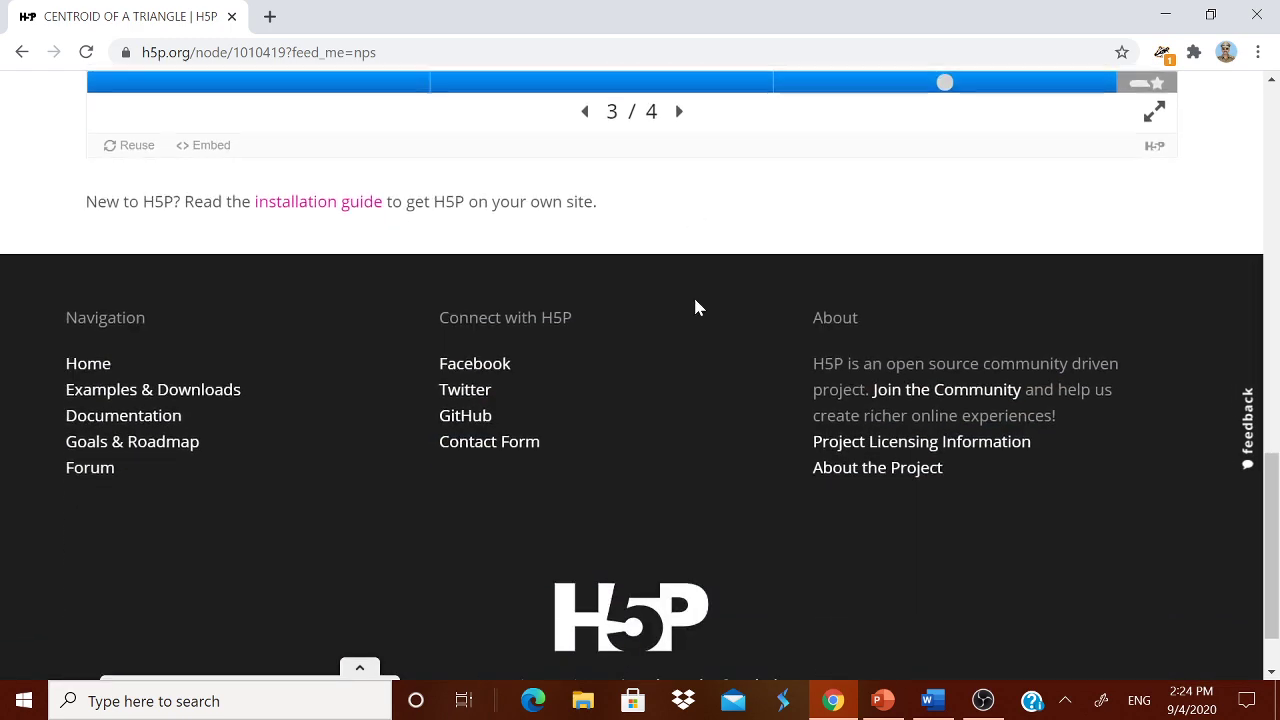
{"action": "scroll", "coordinate": [697, 307], "scroll_direction": "down", "scroll_amount": 1}
{"action": "scroll", "coordinate": [697, 307], "scroll_direction": "up", "scroll_amount": 15}
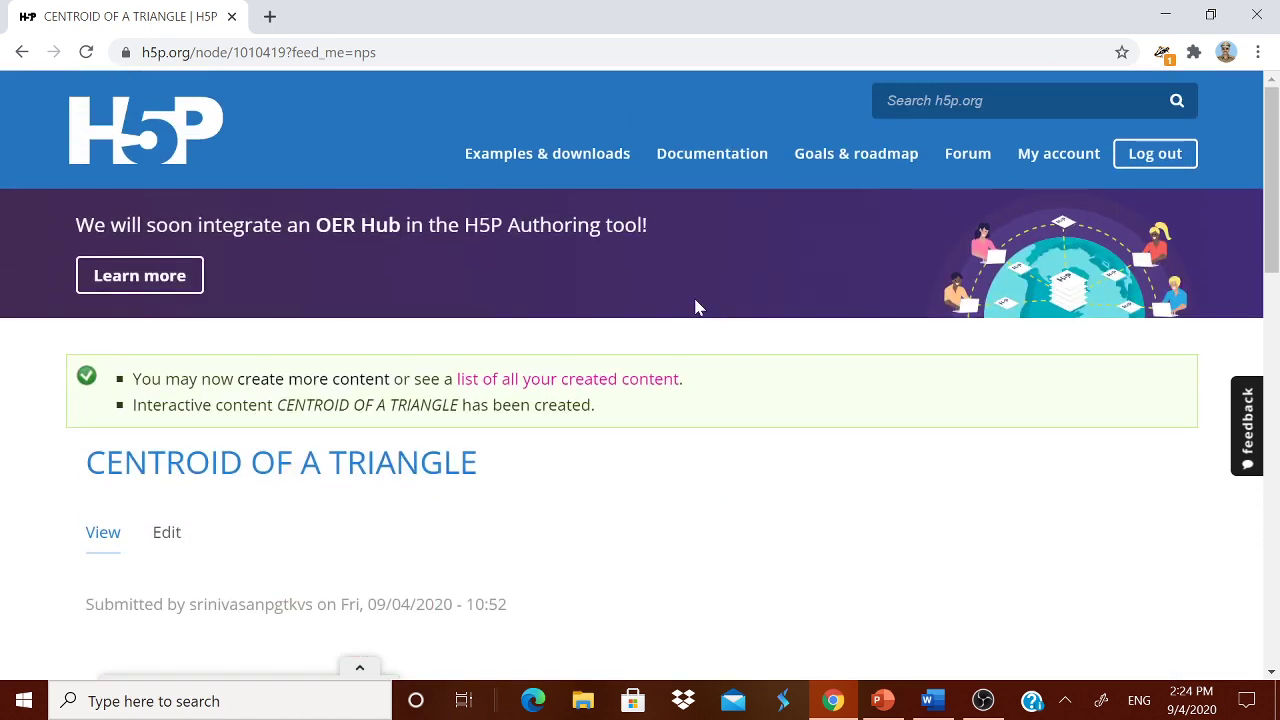
Step: Open the CENTROID OF A TRIANGLE presentation for editing and bring its slide editor into view
{"action": "left_click", "coordinate": [167, 536]}
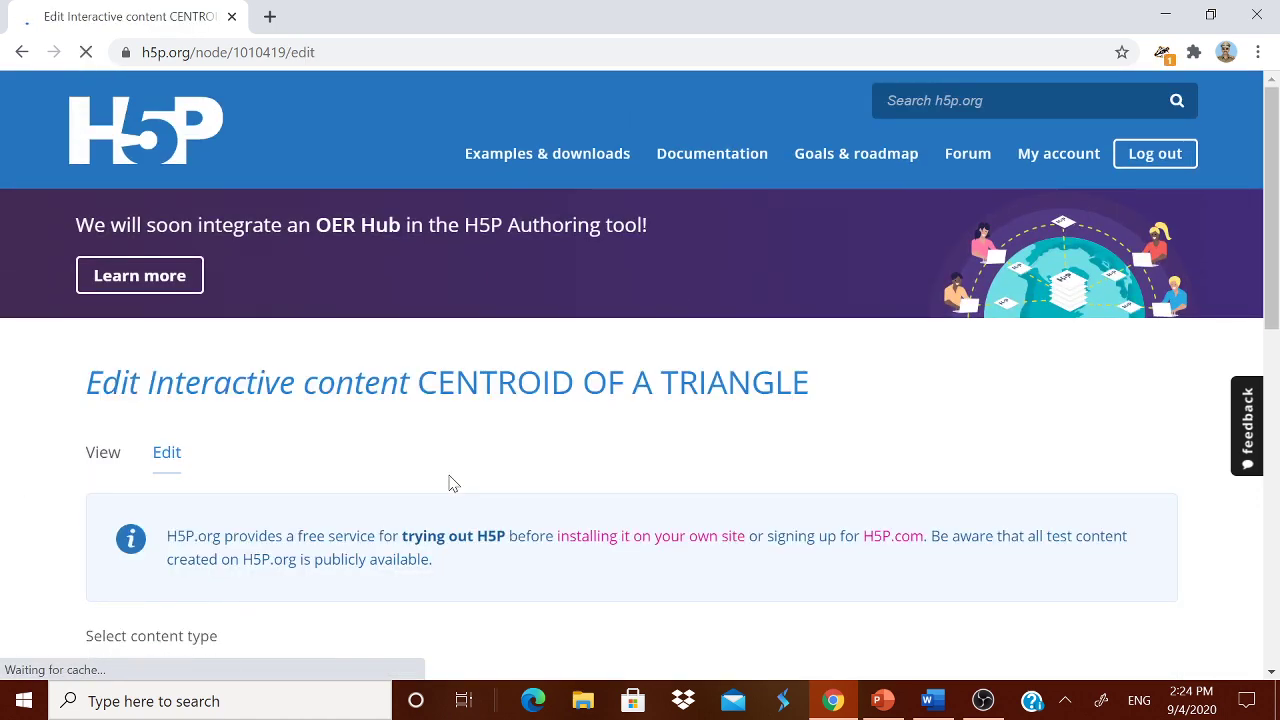
{"action": "scroll", "coordinate": [449, 483], "scroll_direction": "down", "scroll_amount": 6}
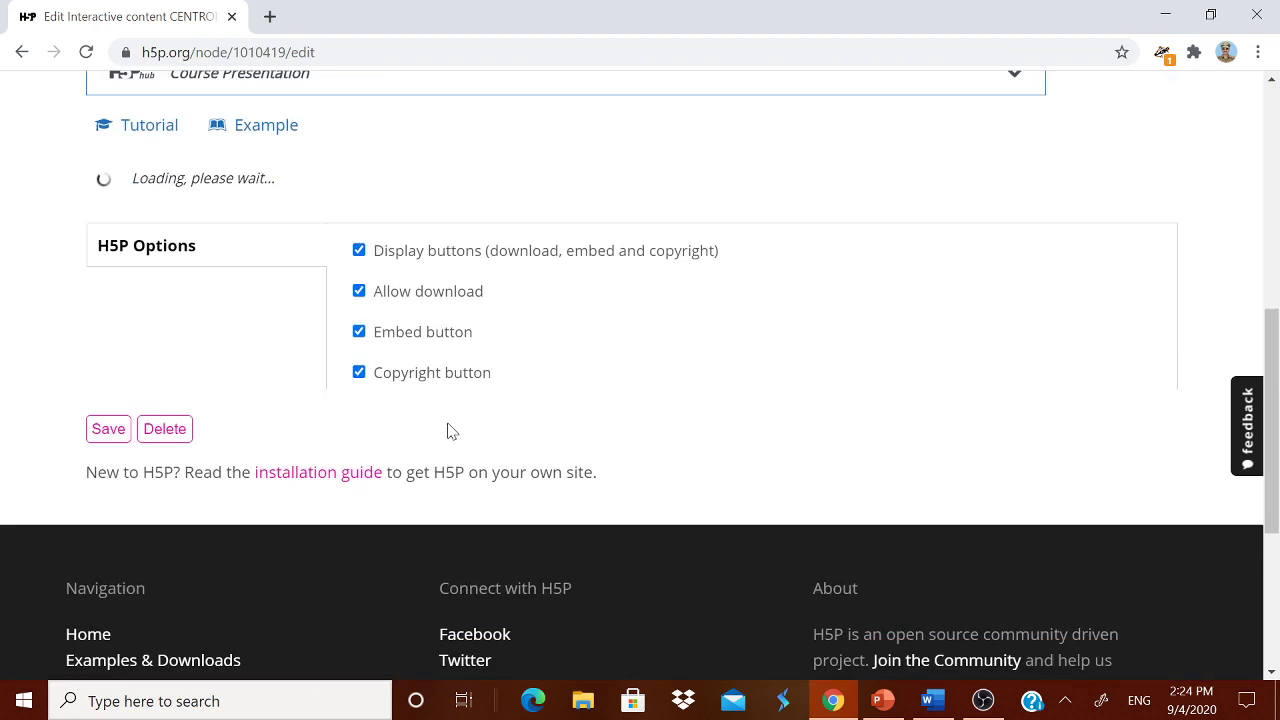
{"action": "scroll", "coordinate": [400, 360], "scroll_direction": "down", "scroll_amount": 1}
{"action": "scroll", "coordinate": [405, 366], "scroll_direction": "down", "scroll_amount": 2}
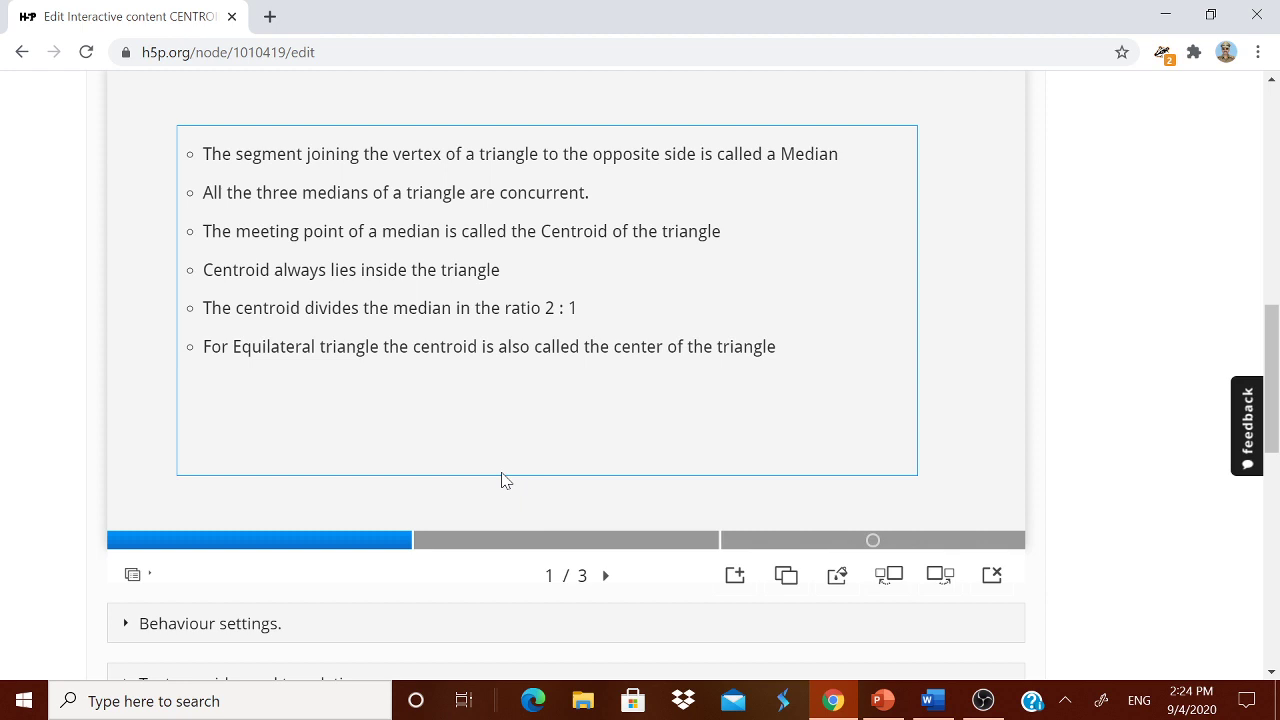
Step: Go to the Fill in the Blanks exercise on the third slide in the editor and save the presentation
{"action": "left_click", "coordinate": [605, 579]}
{"action": "left_click", "coordinate": [605, 578]}
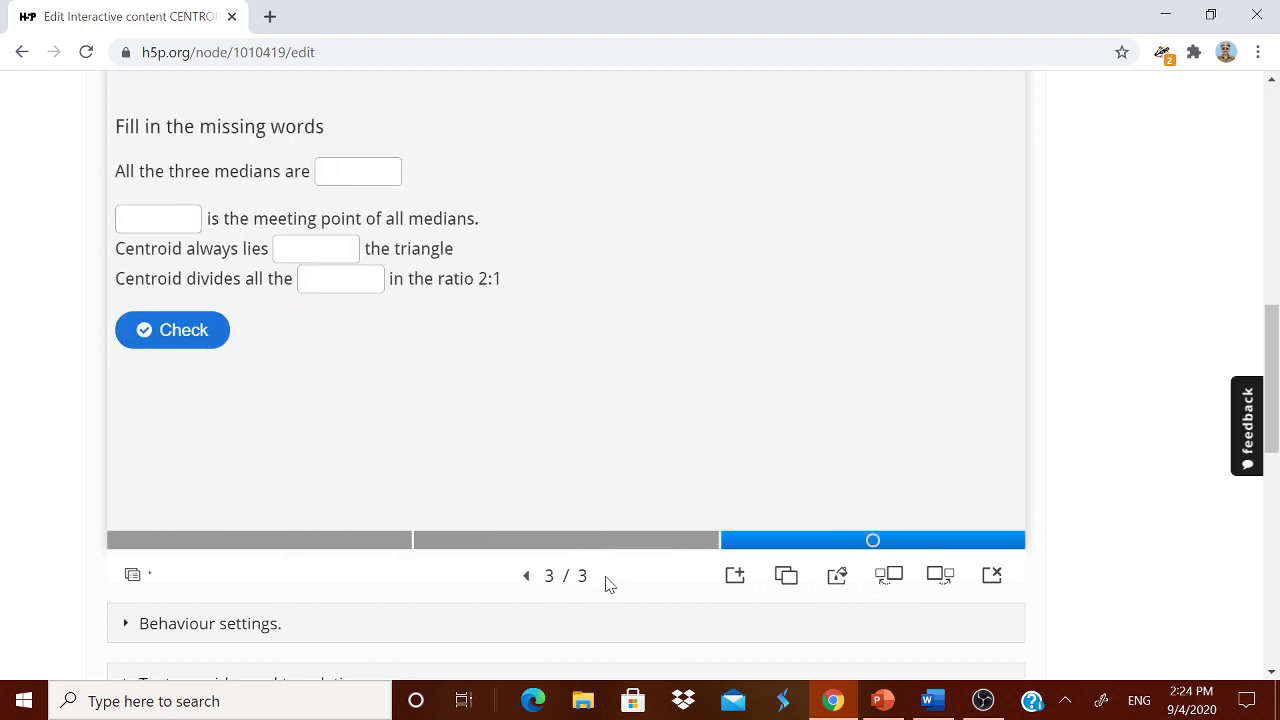
{"action": "scroll", "coordinate": [294, 566], "scroll_direction": "down", "scroll_amount": 5}
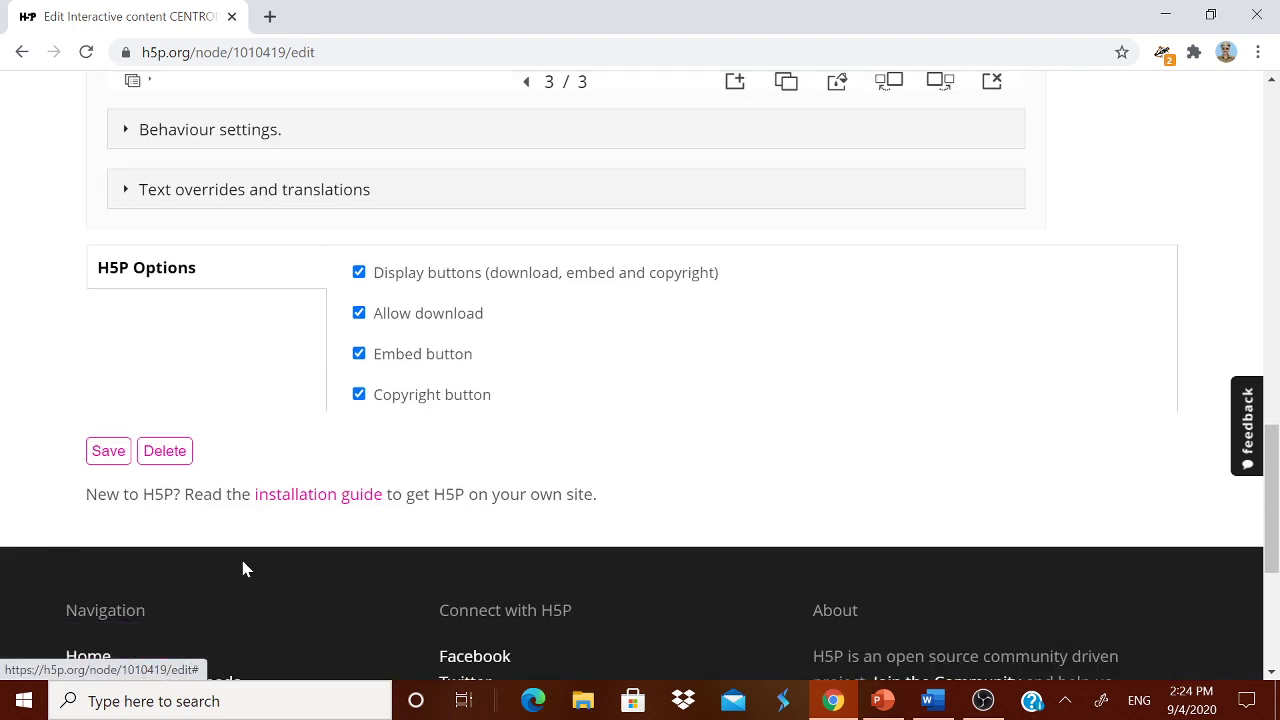
{"action": "left_click", "coordinate": [112, 456]}
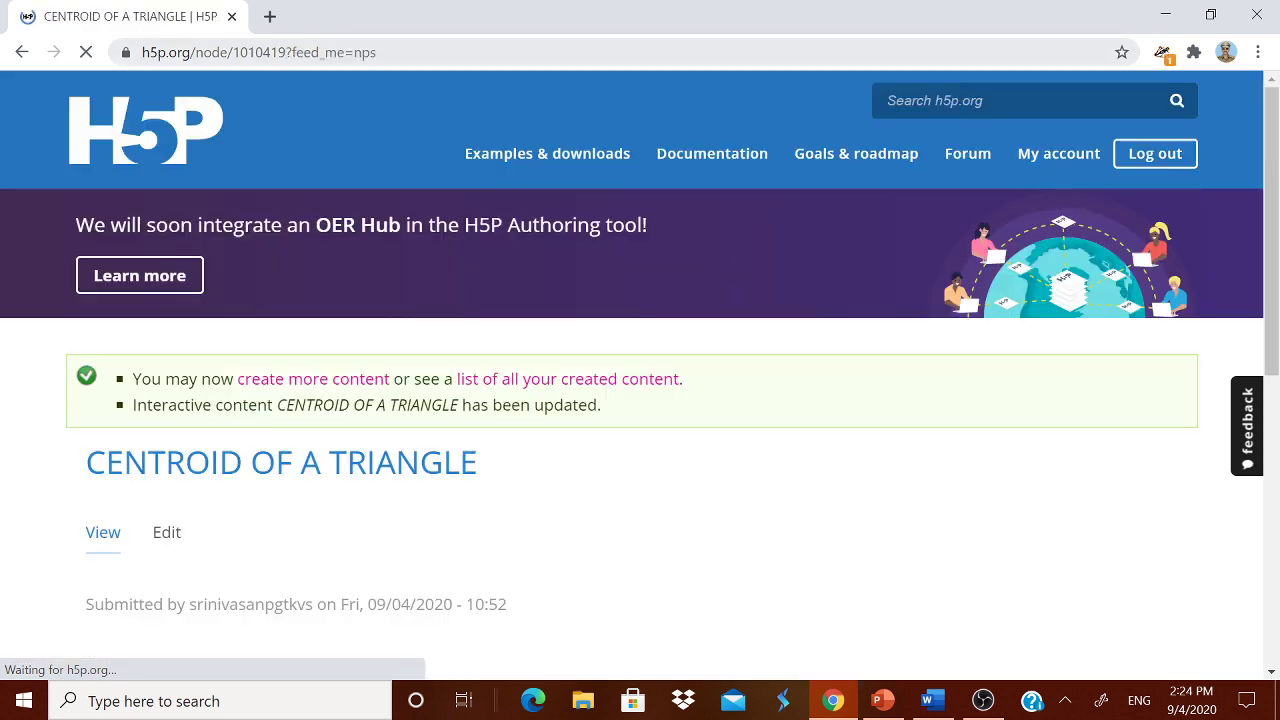
Step: Show the full web address of the saved presentation's page and view its first slide
{"action": "left_click", "coordinate": [297, 55]}
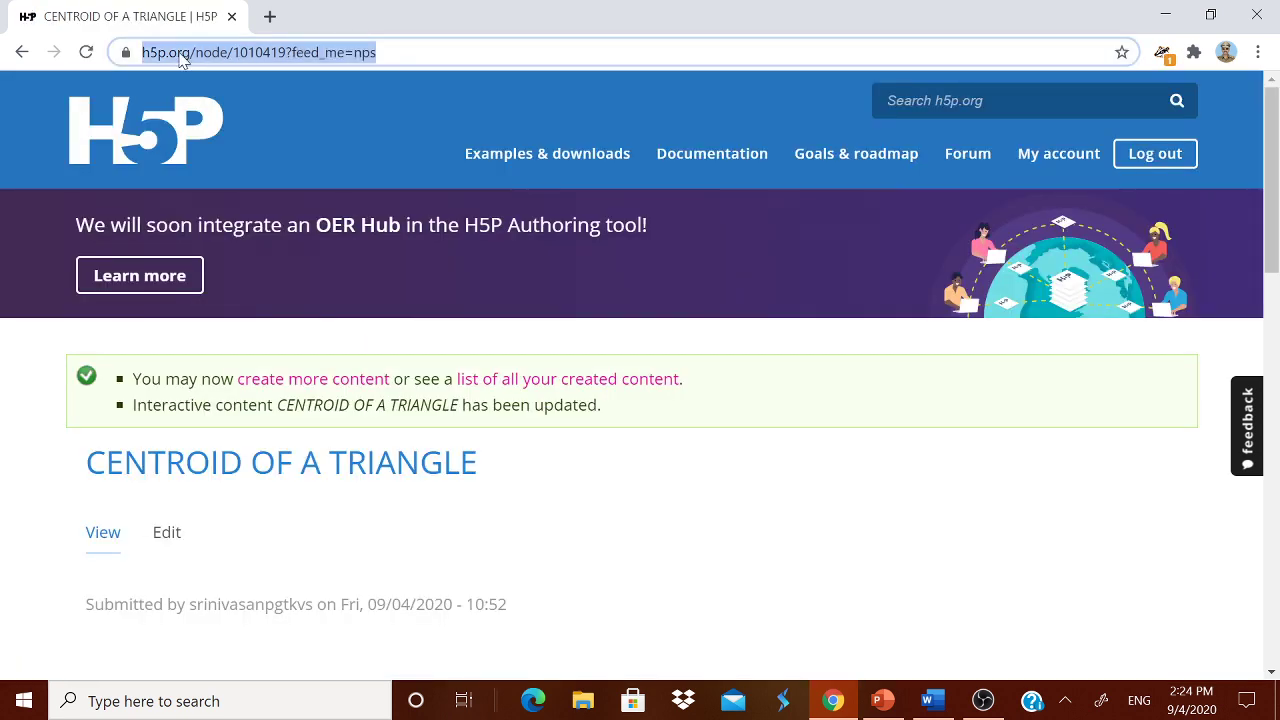
{"action": "left_click", "coordinate": [214, 52]}
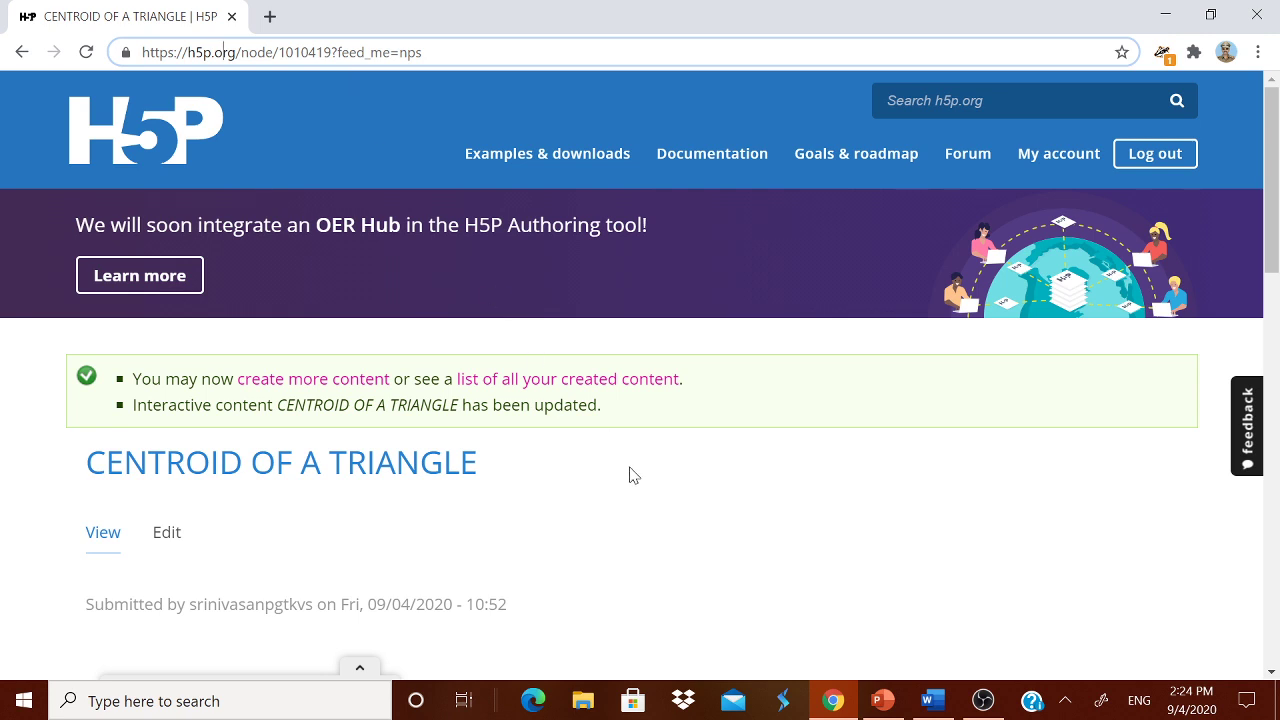
{"action": "scroll", "coordinate": [630, 474], "scroll_direction": "down", "scroll_amount": 3}
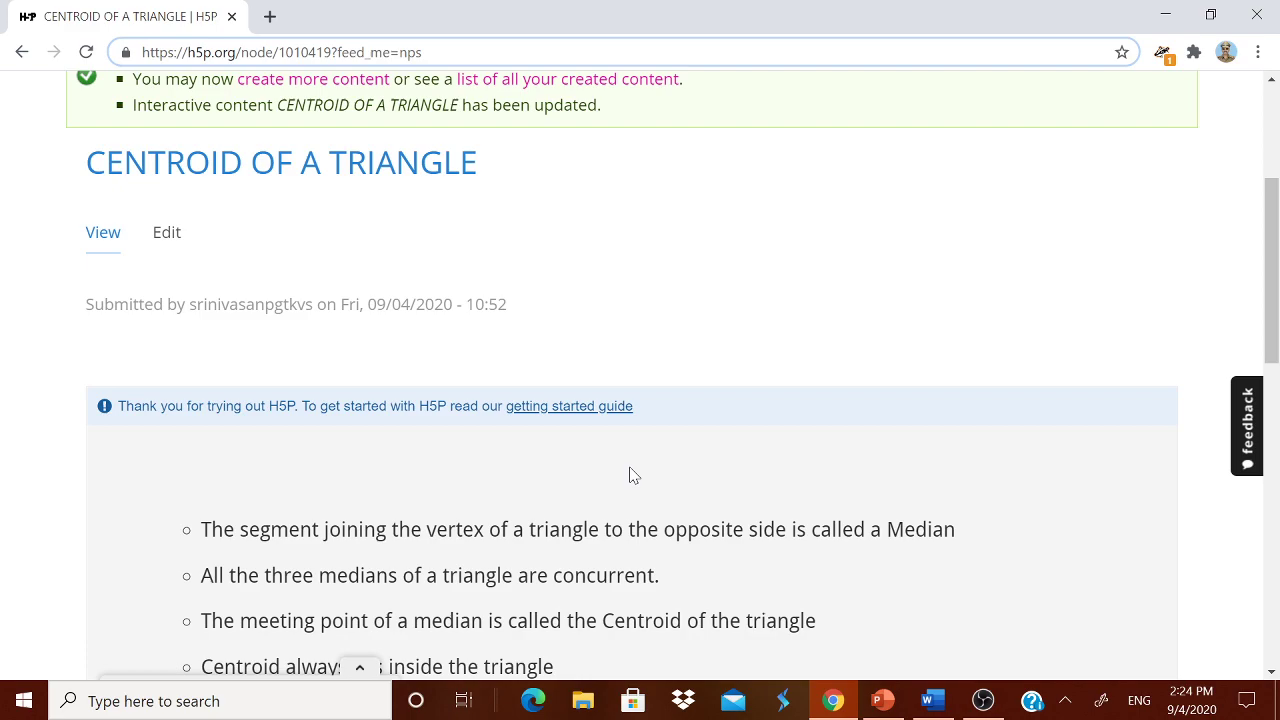